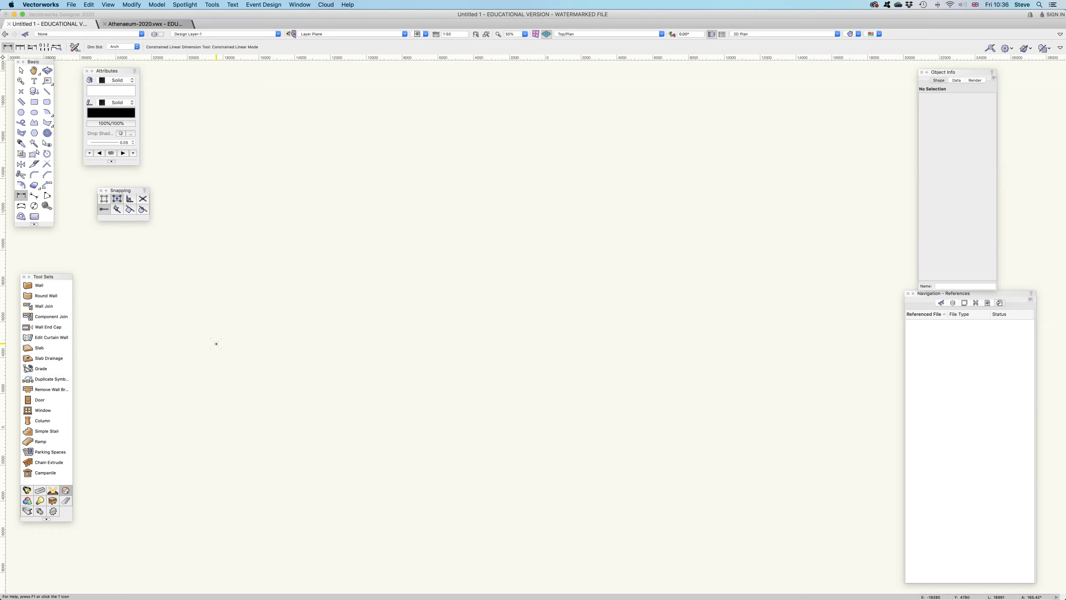
- Import page 1 of Ballet_2016_PDF.pdf from the Desktop into the Untitled 1 drawing
click(224, 341)
click(71, 5)
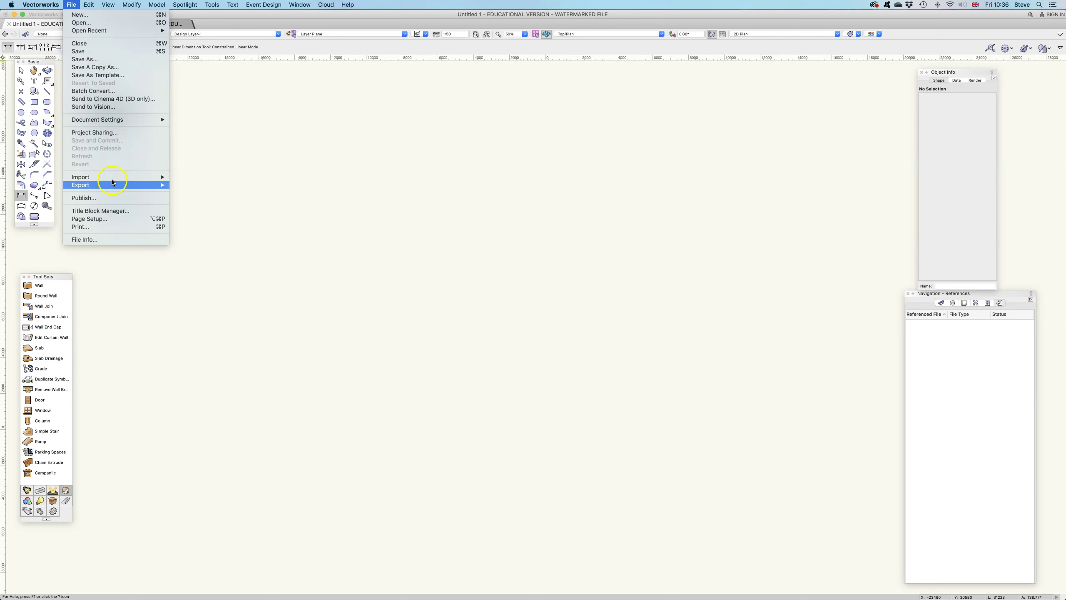
mouse_move(119, 176)
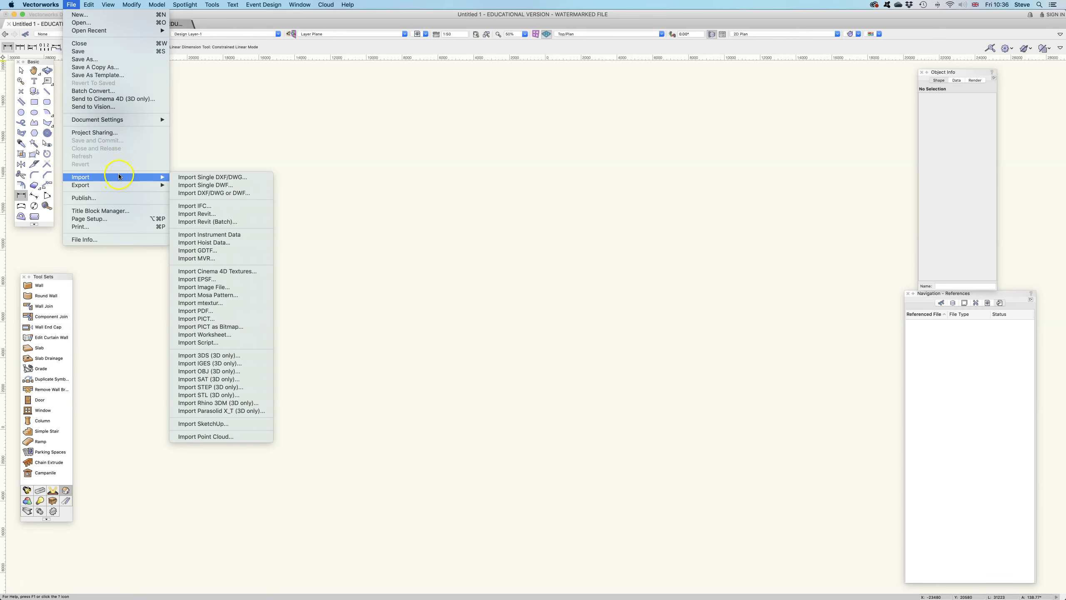
click(225, 311)
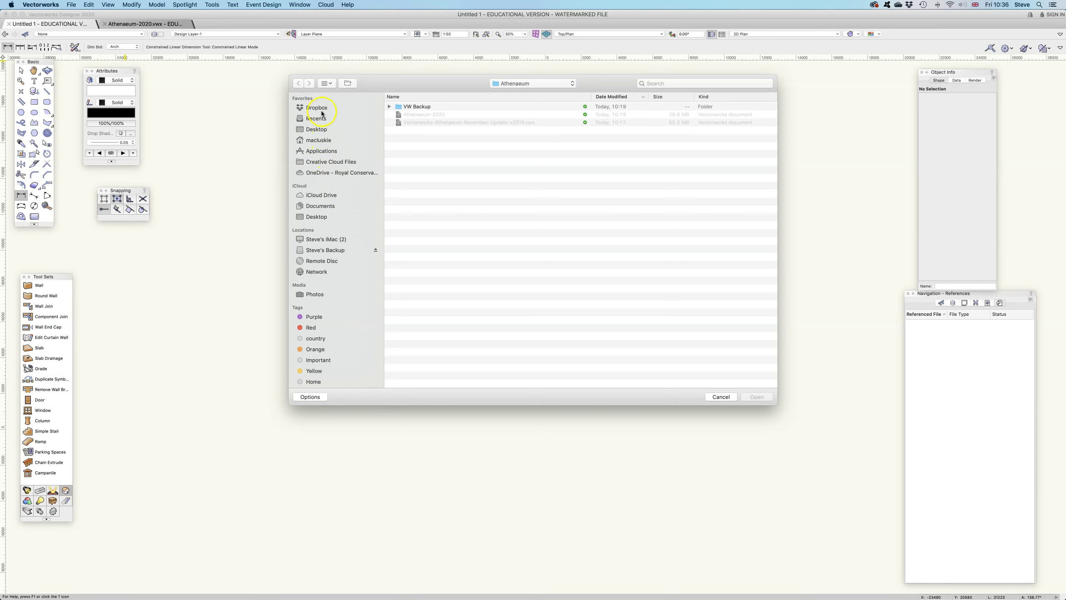
click(317, 130)
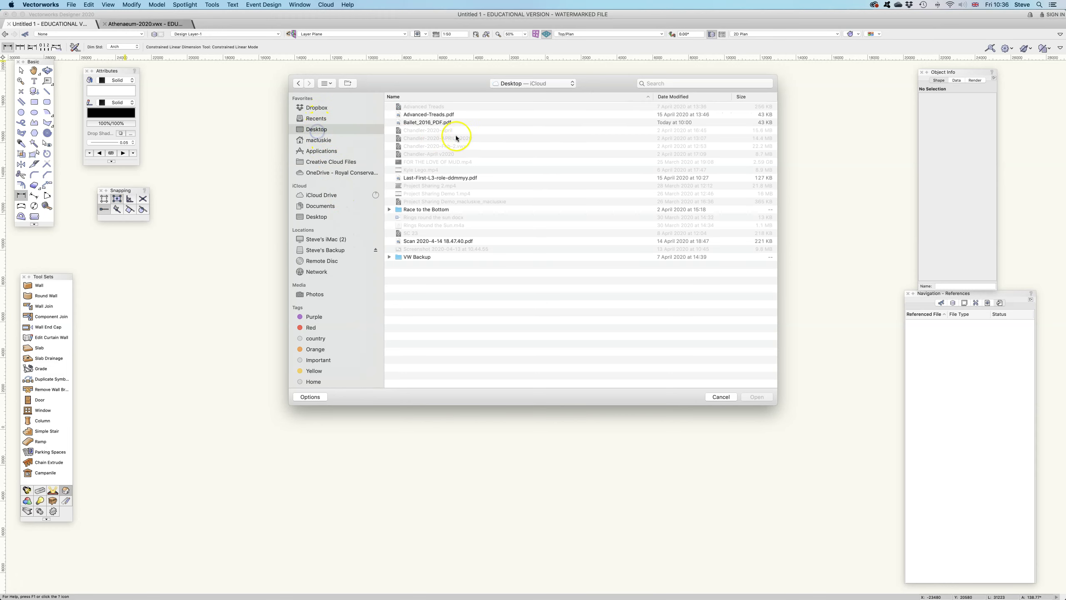
click(426, 122)
click(758, 397)
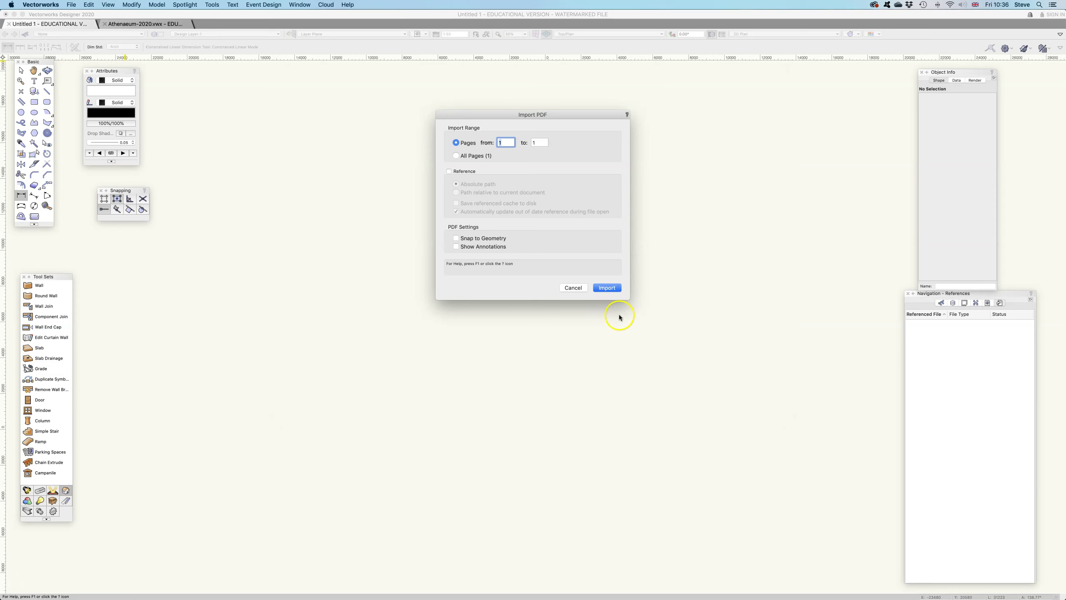
click(613, 287)
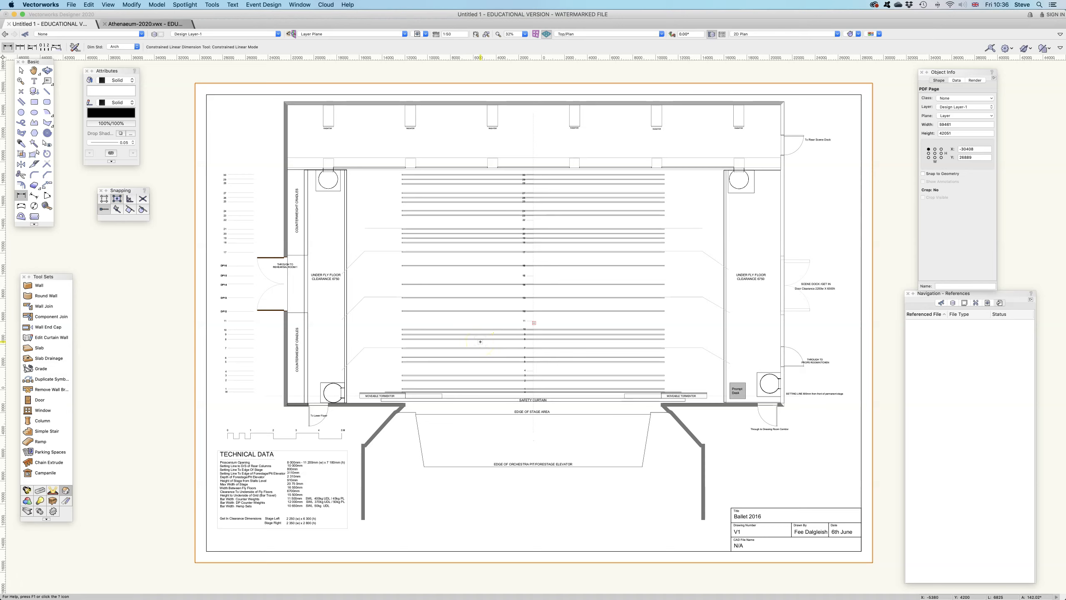
- Tape-measure the plan's scale bar from 0 to 5 M, which reads about 10000 mm
click(478, 344)
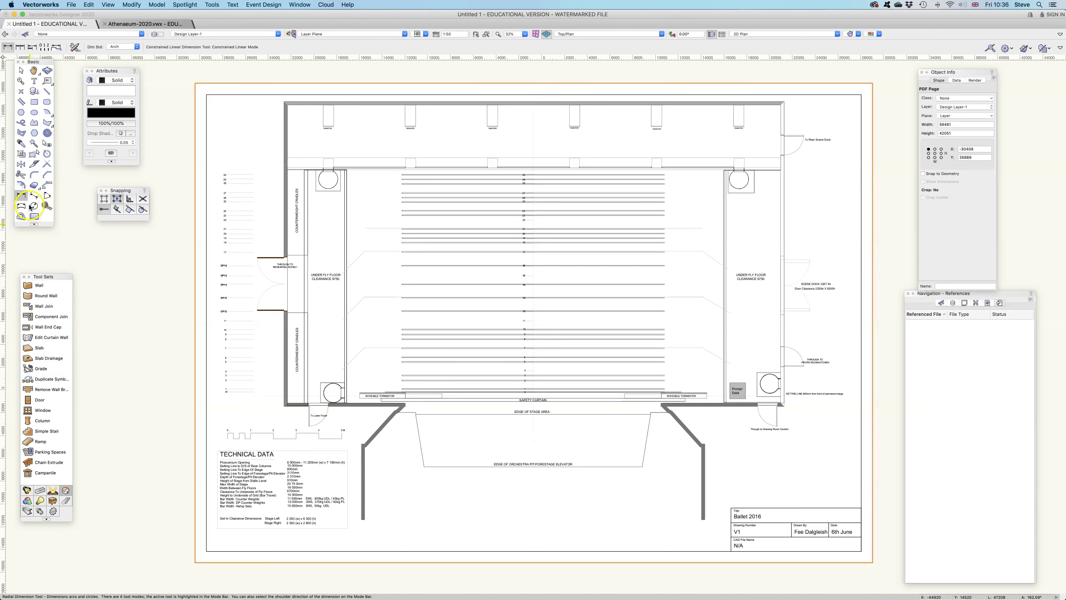
click(47, 205)
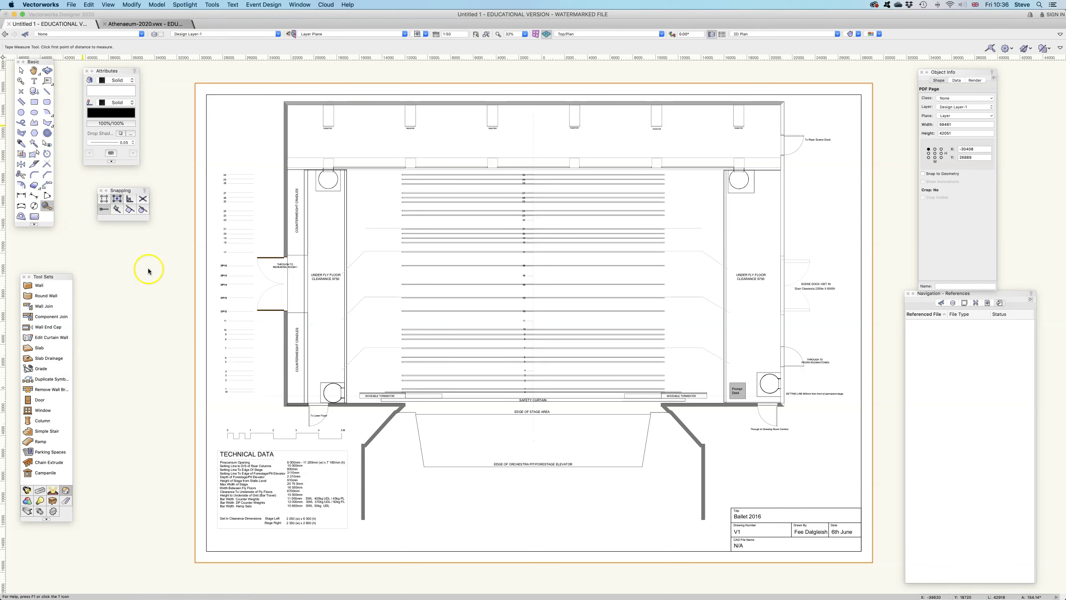
scroll(228, 432, up, 2)
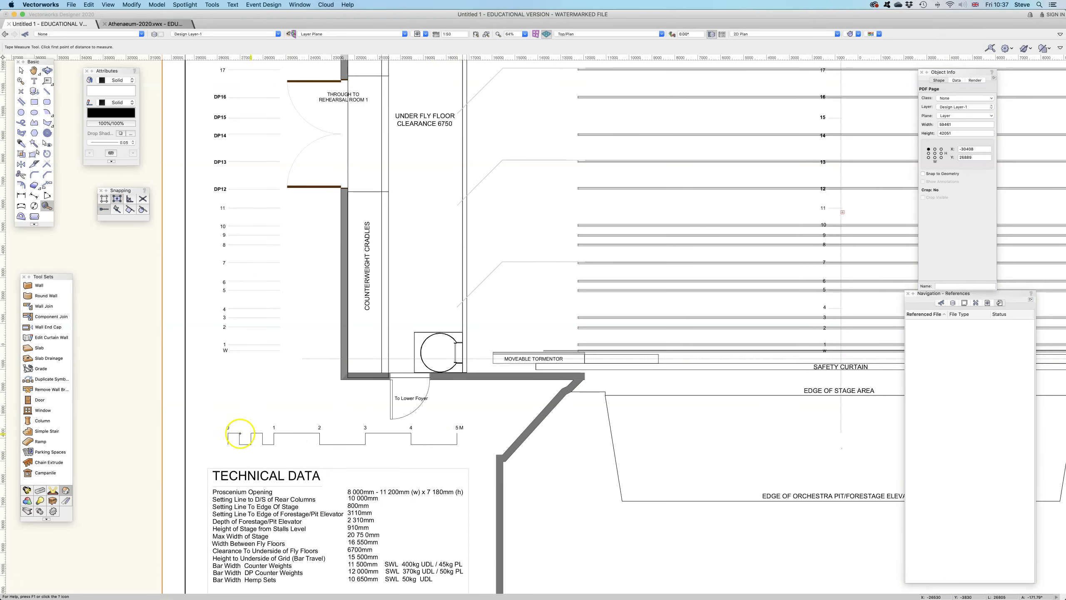
click(227, 434)
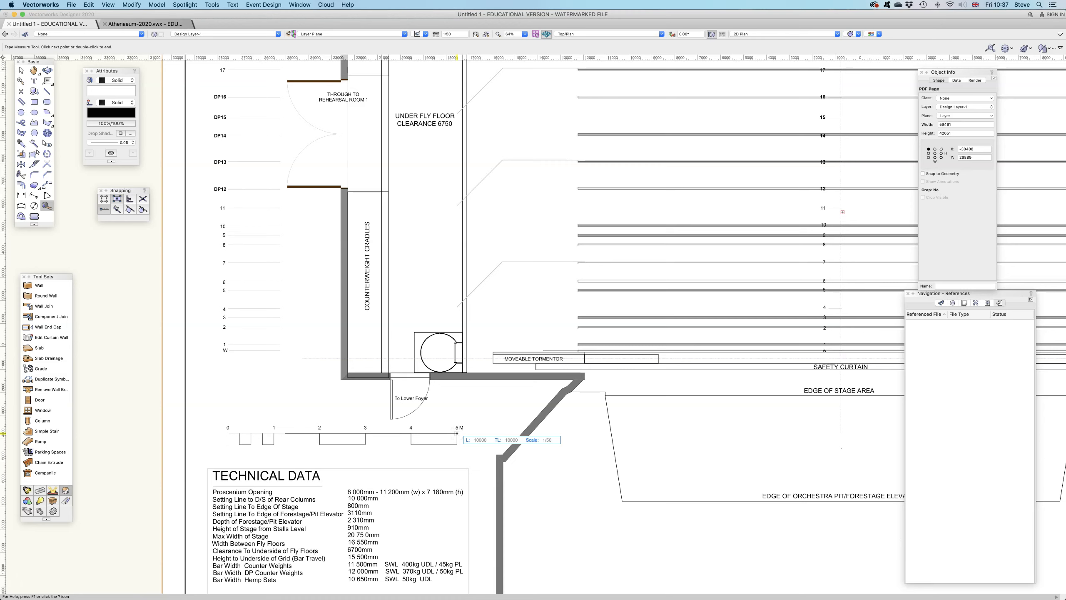
click(451, 417)
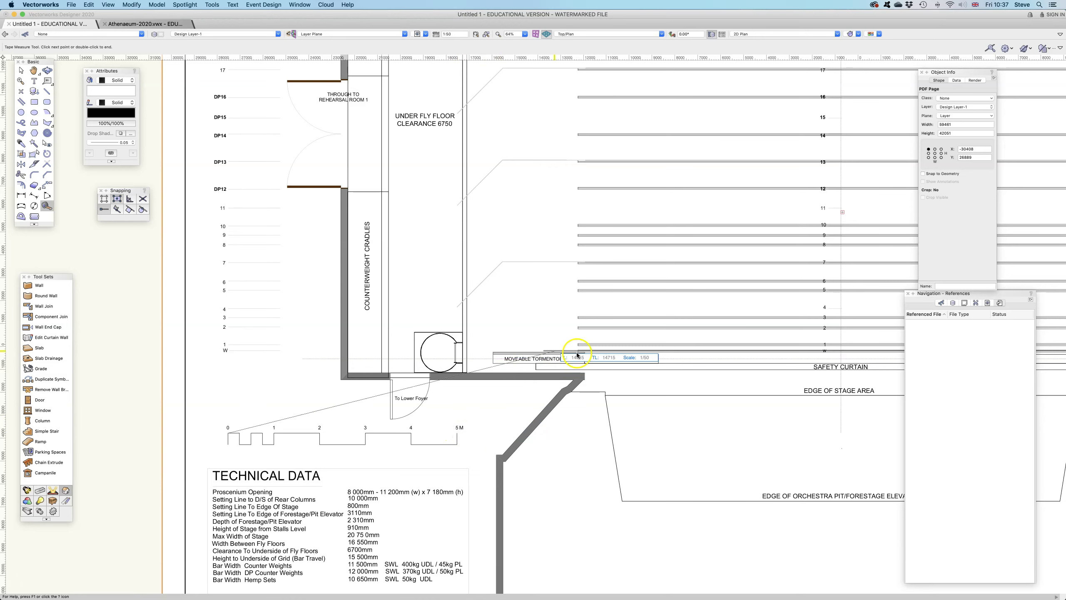
double_click(435, 428)
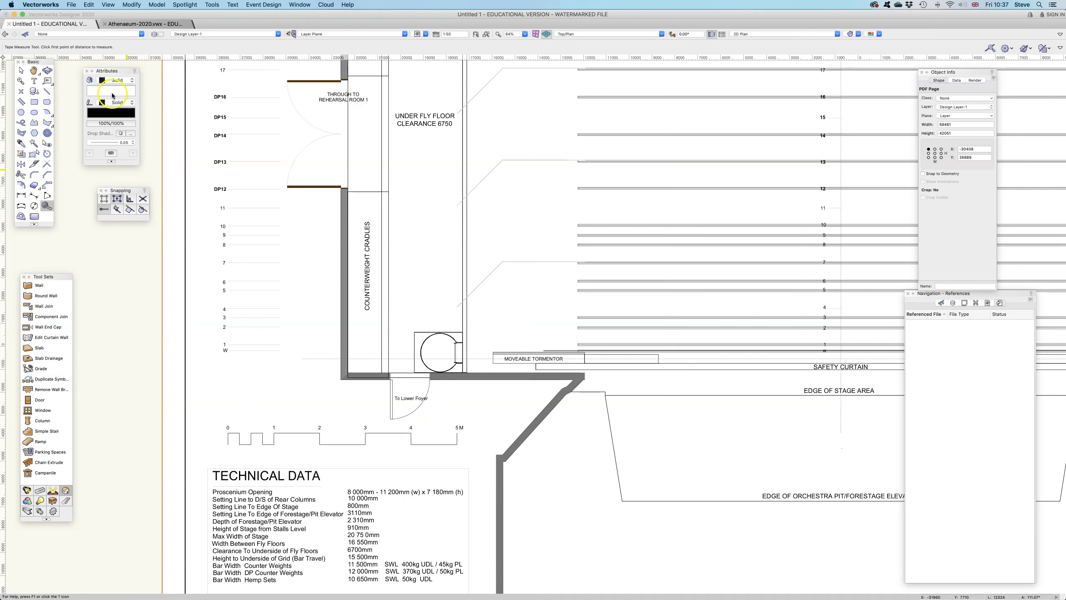
- Scale the entire drawing symmetrically by distance so the 10006 mm scale bar becomes 5000 mm
click(131, 4)
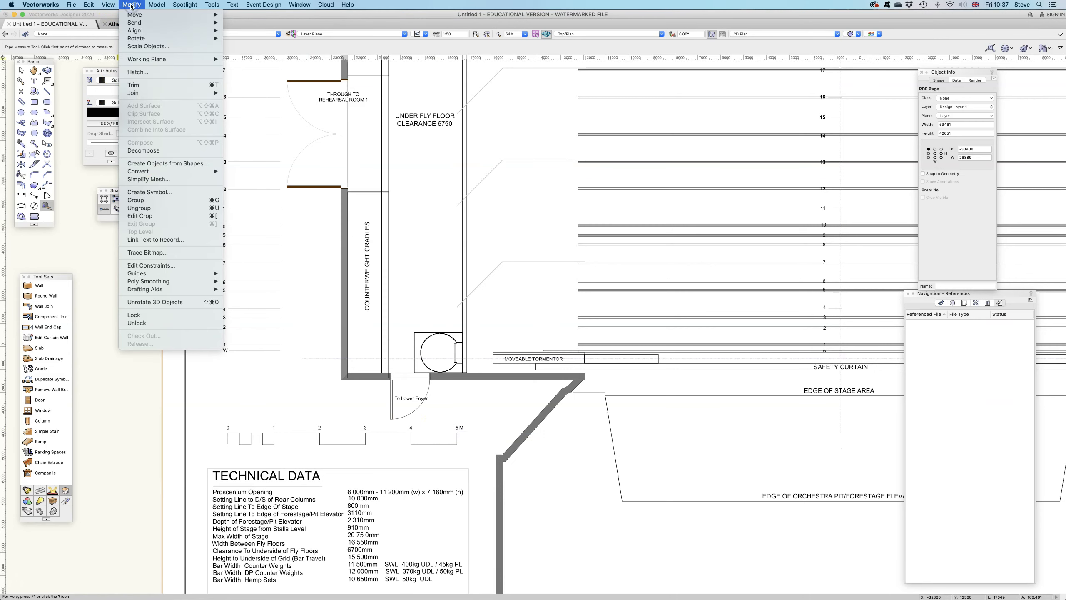
click(152, 47)
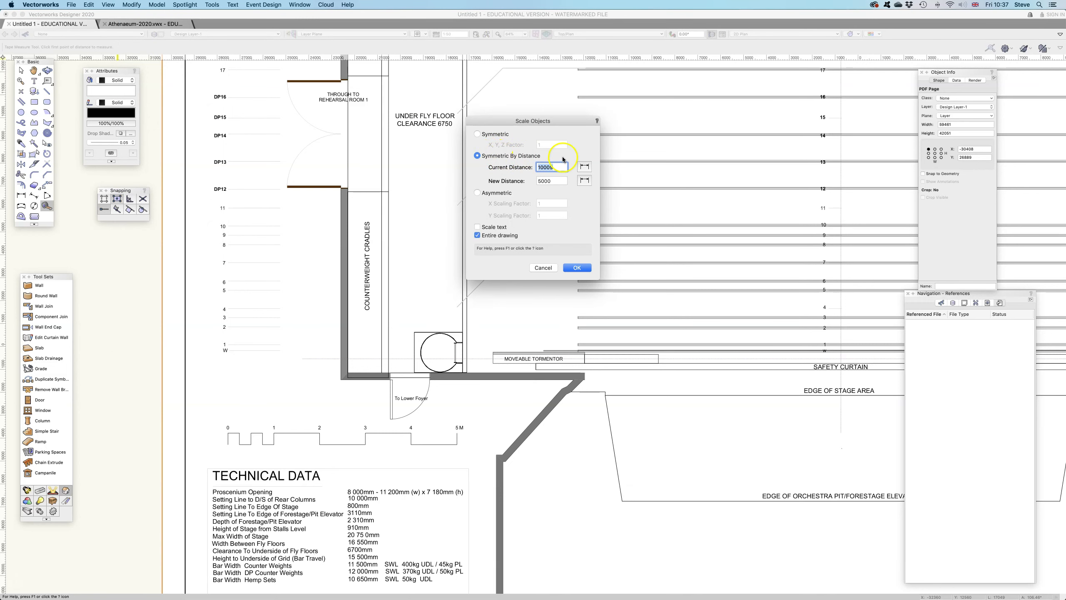
click(583, 165)
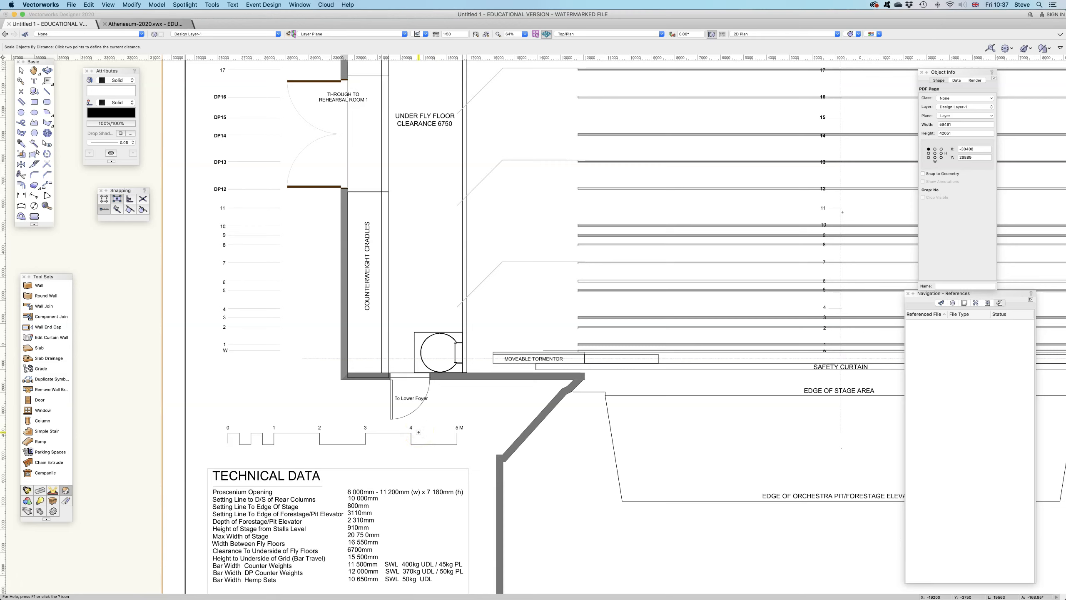
click(412, 428)
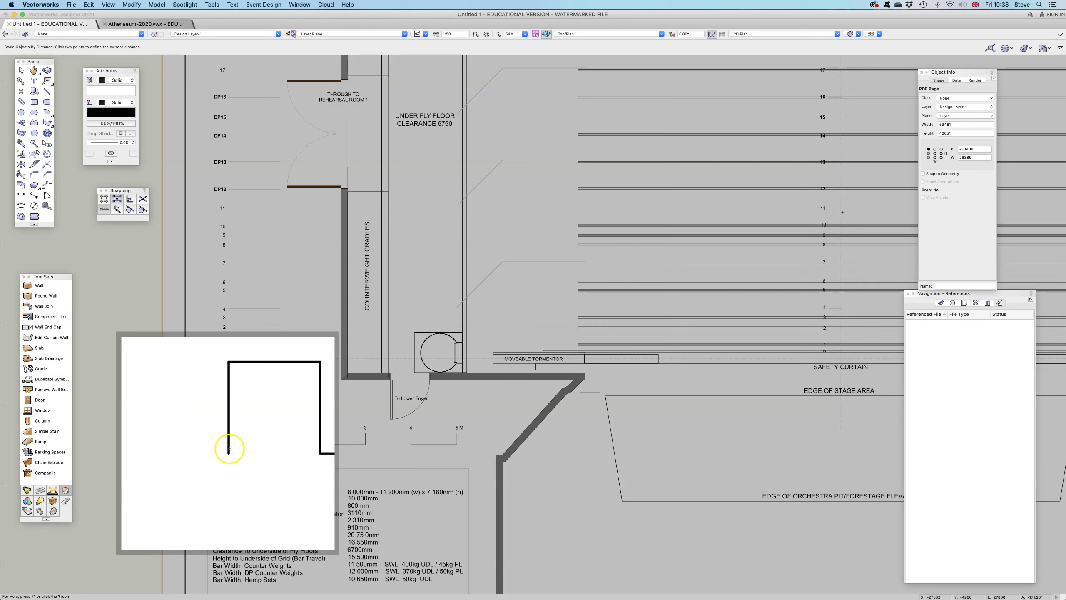
click(228, 448)
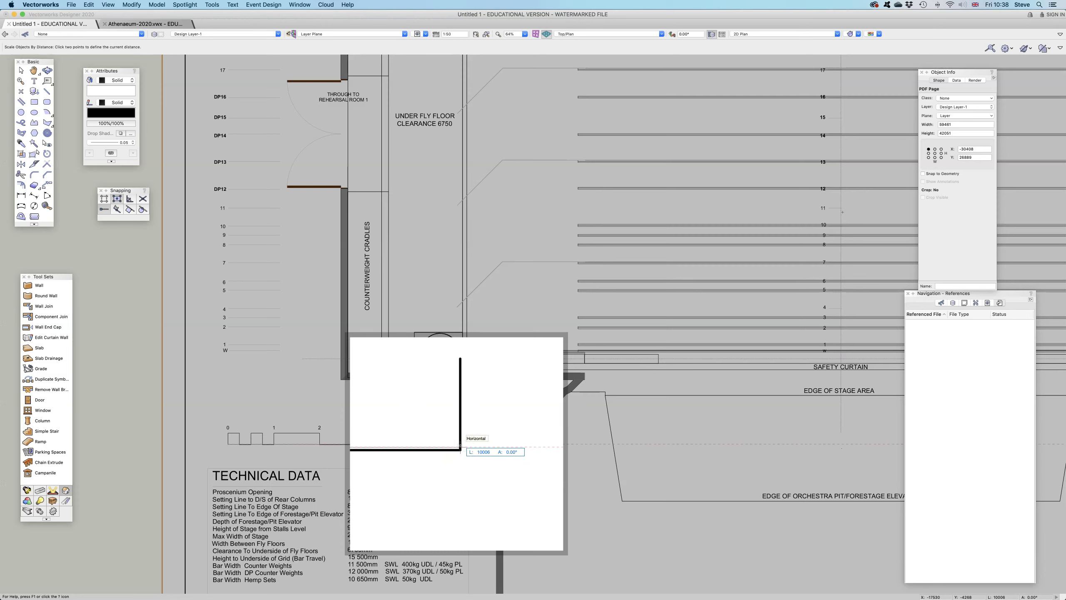
click(460, 449)
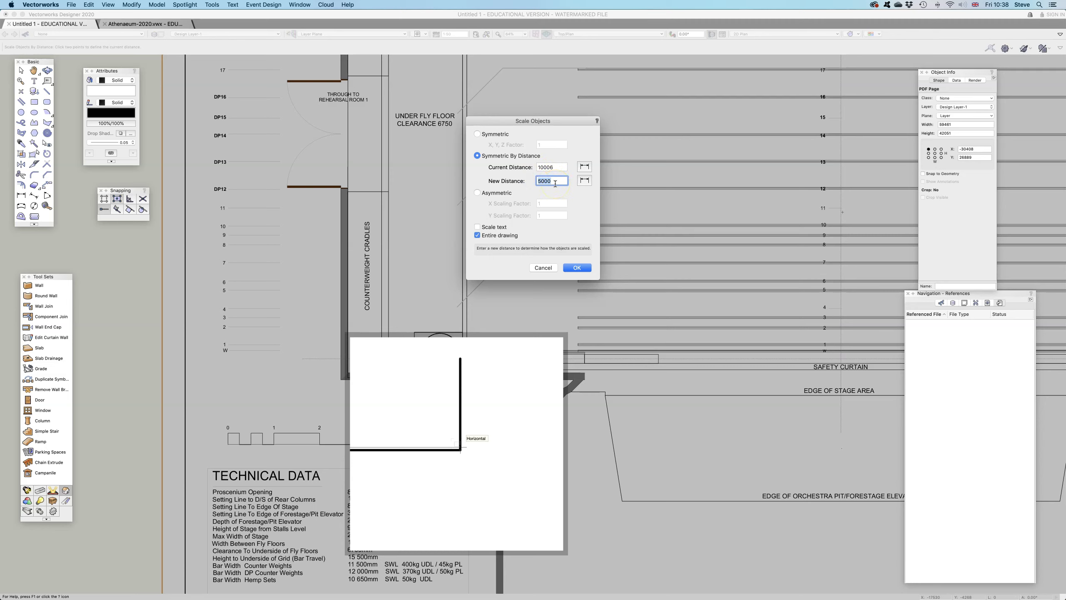
text(5)
click(542, 181)
click(586, 268)
click(609, 201)
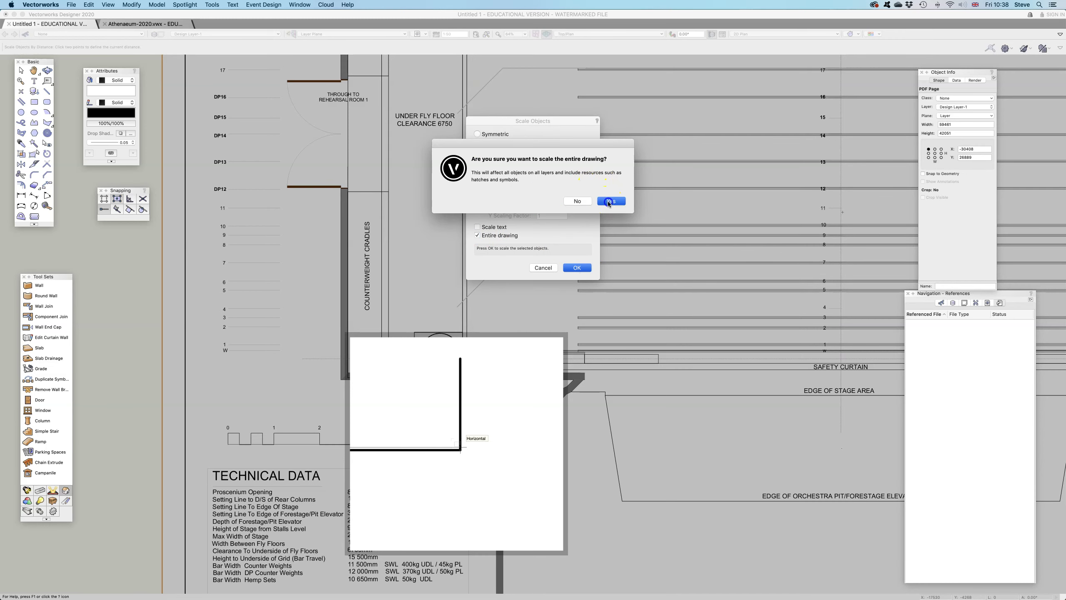
- Re-measure the scale bar from 0 to 5 M and confirm it reads 5000 mm
scroll(594, 238, down, 5)
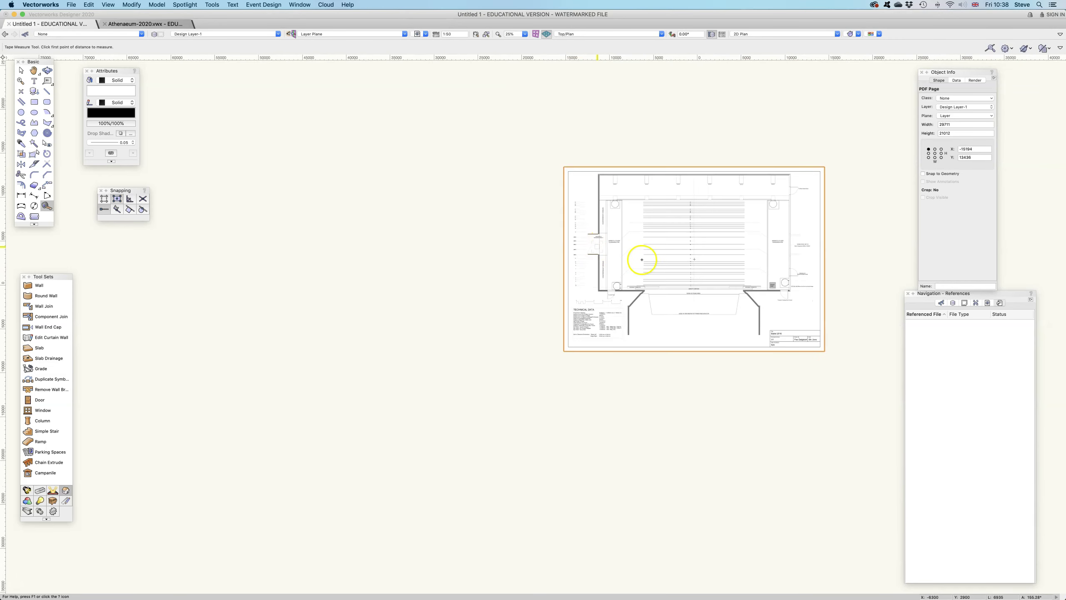
drag(643, 257, 598, 249)
scroll(483, 254, up, 4)
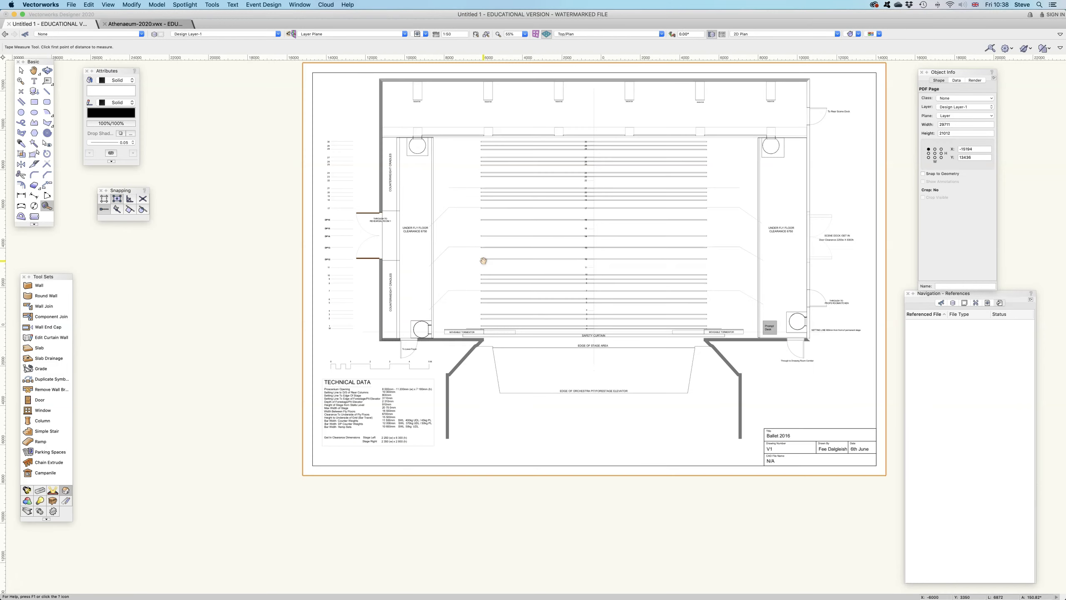
scroll(452, 310, up, 2)
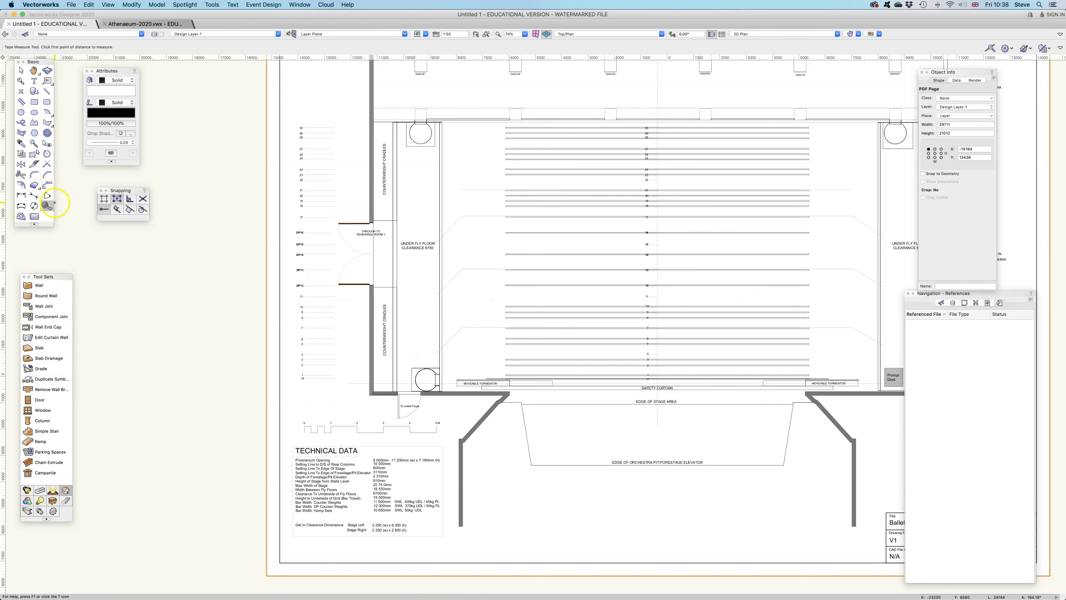
click(304, 430)
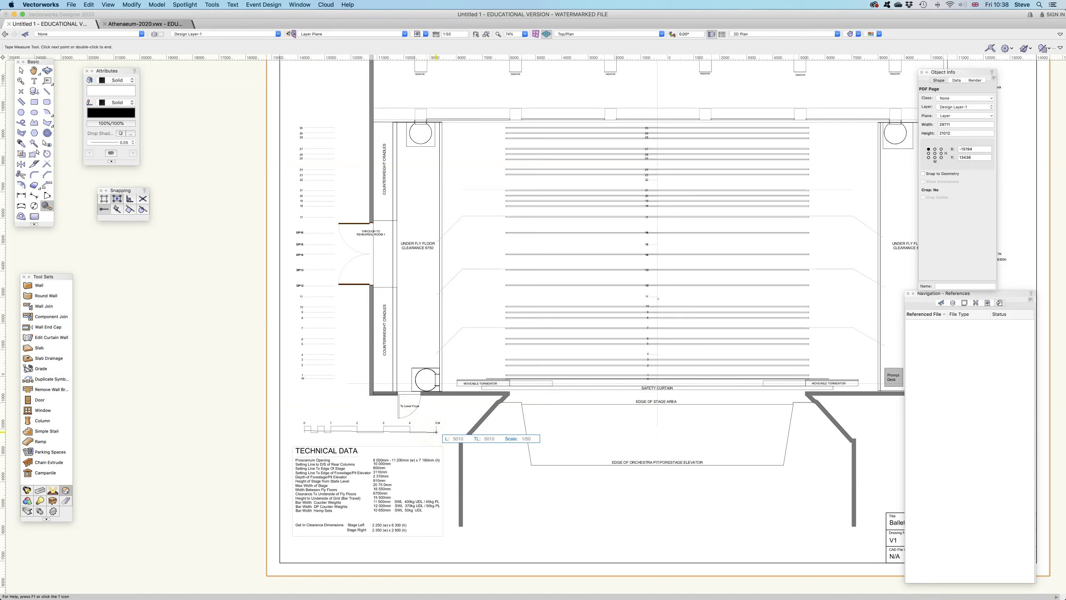
click(436, 430)
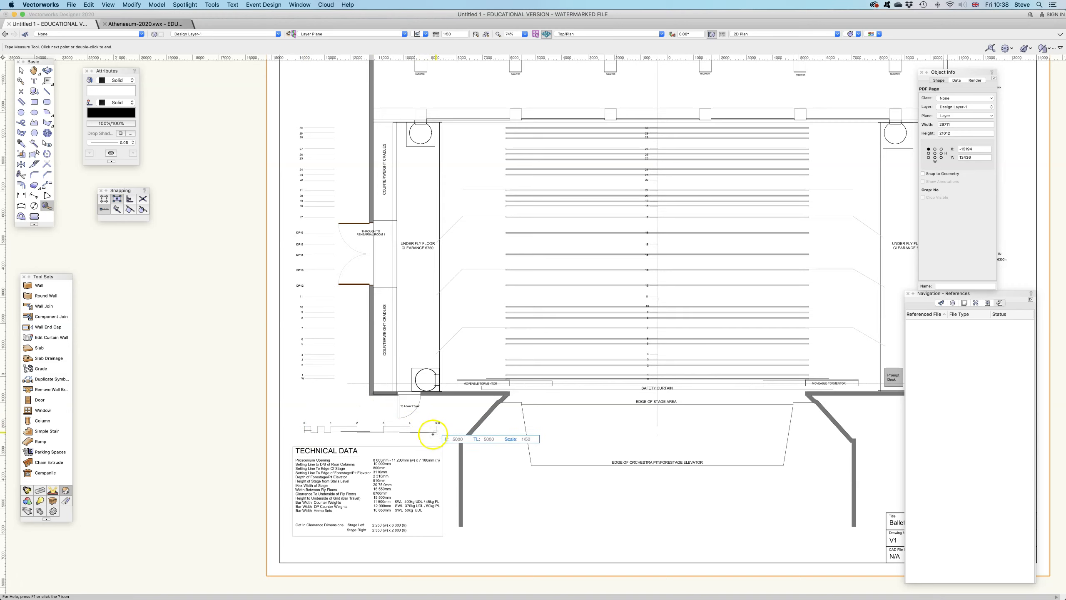
double_click(436, 430)
scroll(550, 400, down, 3)
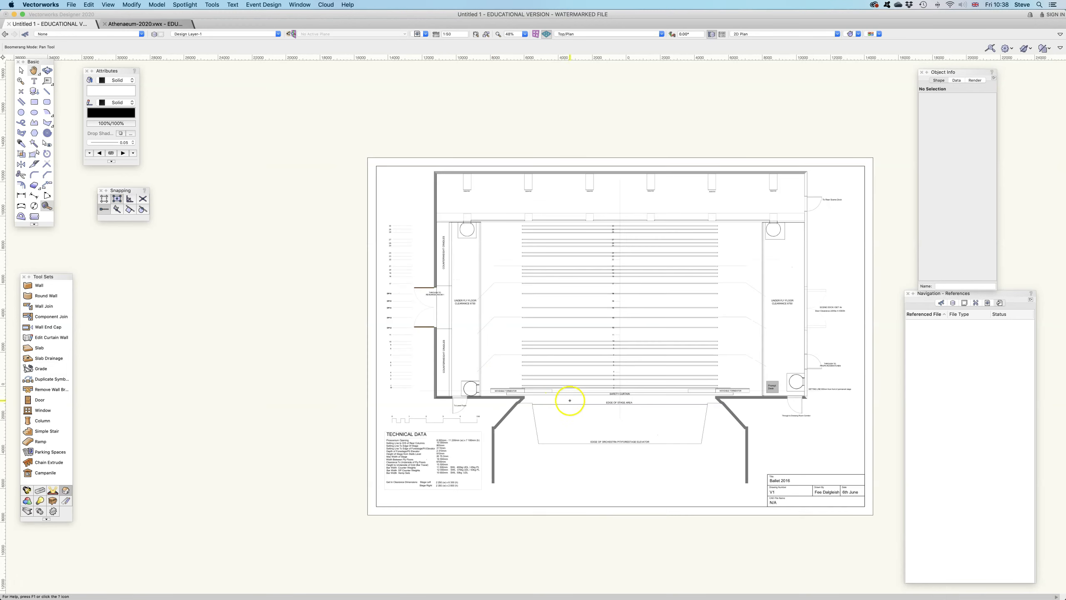
- Pan and zoom until the whole rescaled stage plan fills the window
drag(602, 376, 499, 380)
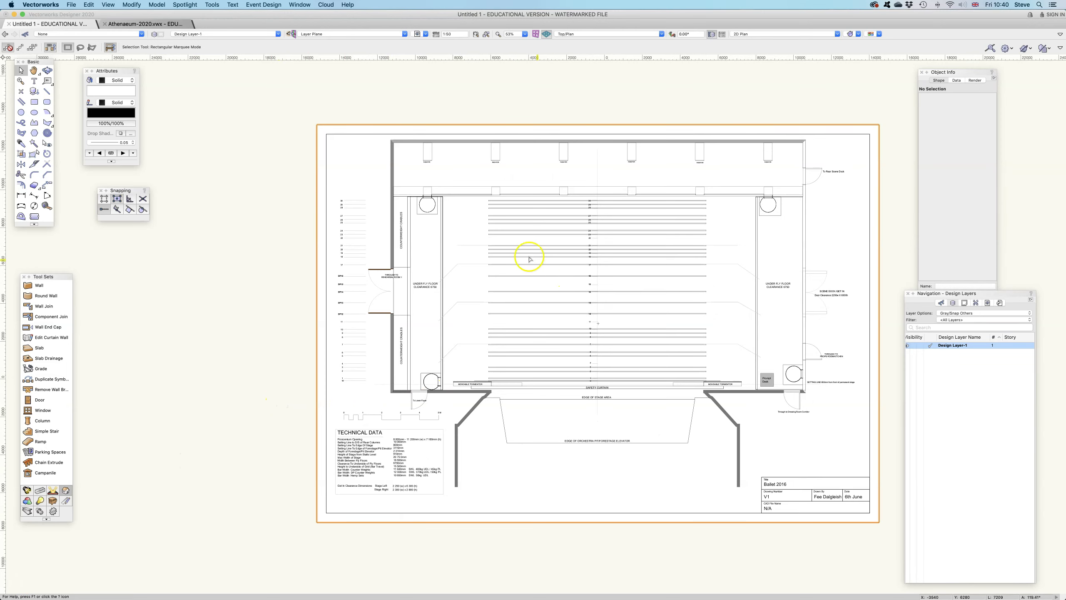
middle_drag(569, 321, 501, 316)
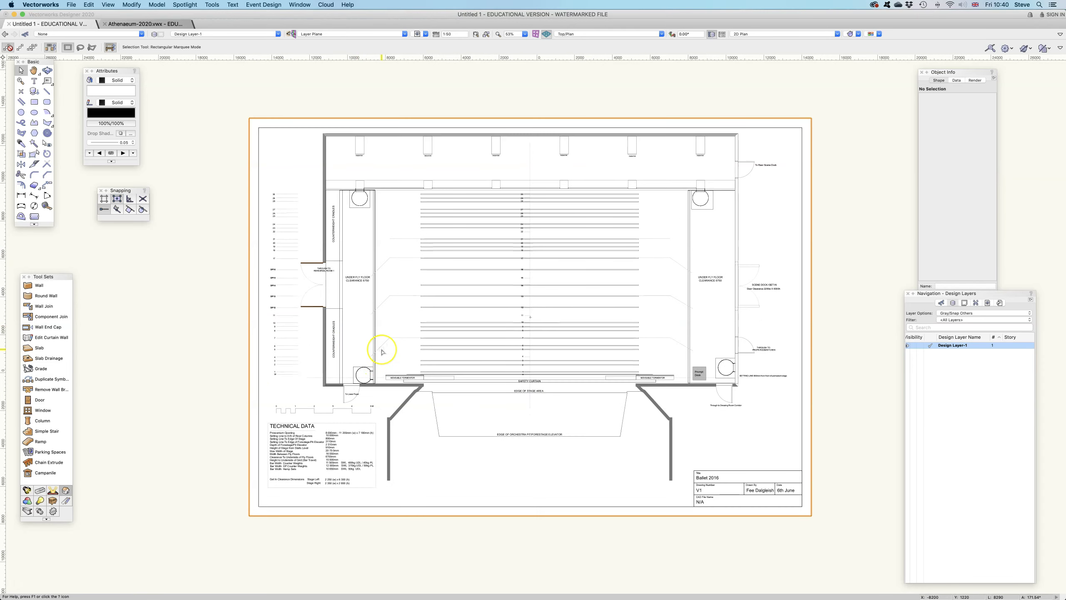
scroll(380, 351, up, 2)
scroll(382, 352, down, 1)
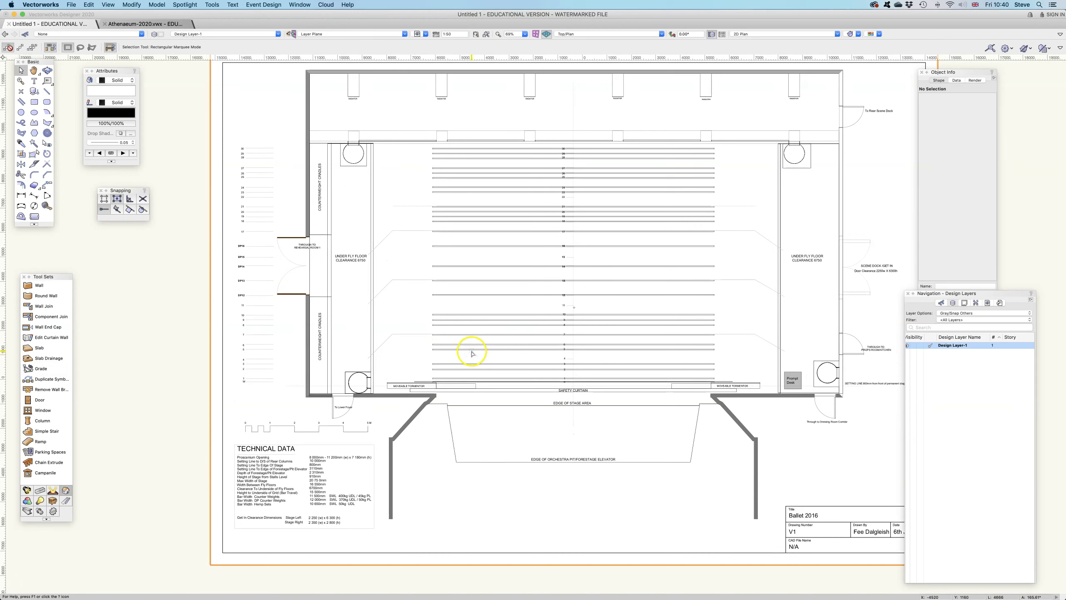
key(space)
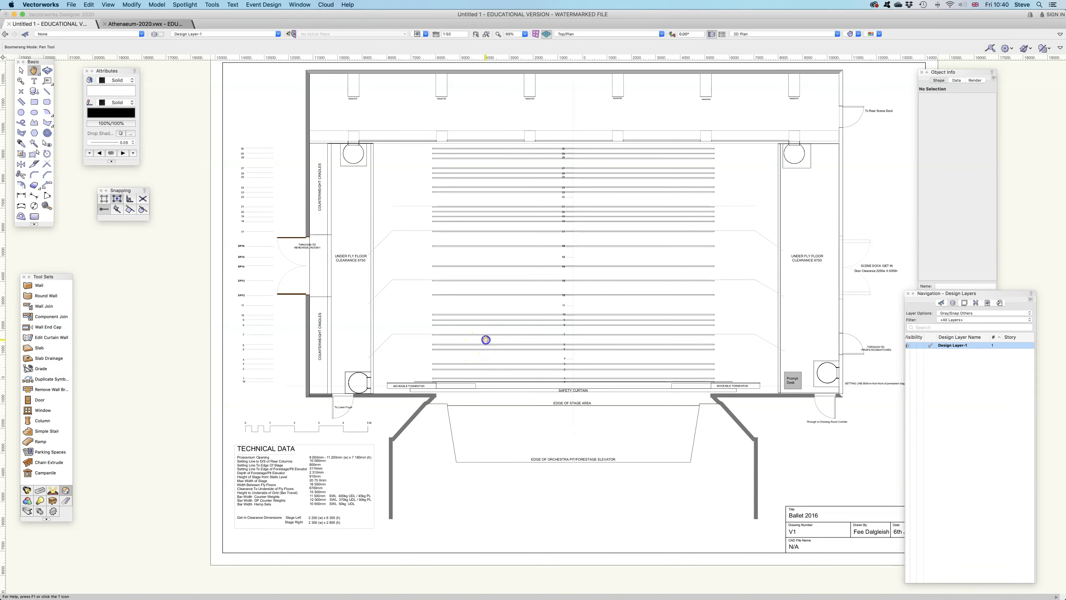
drag(485, 340, 443, 347)
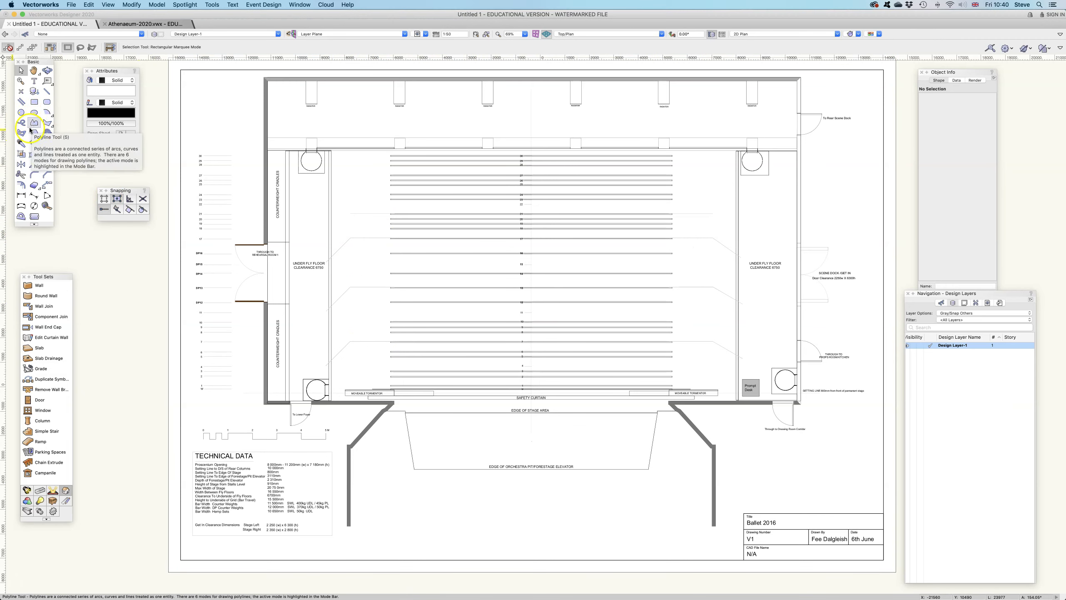
- Set the Double Line tool to 25 mm separation, creating polygons
click(21, 101)
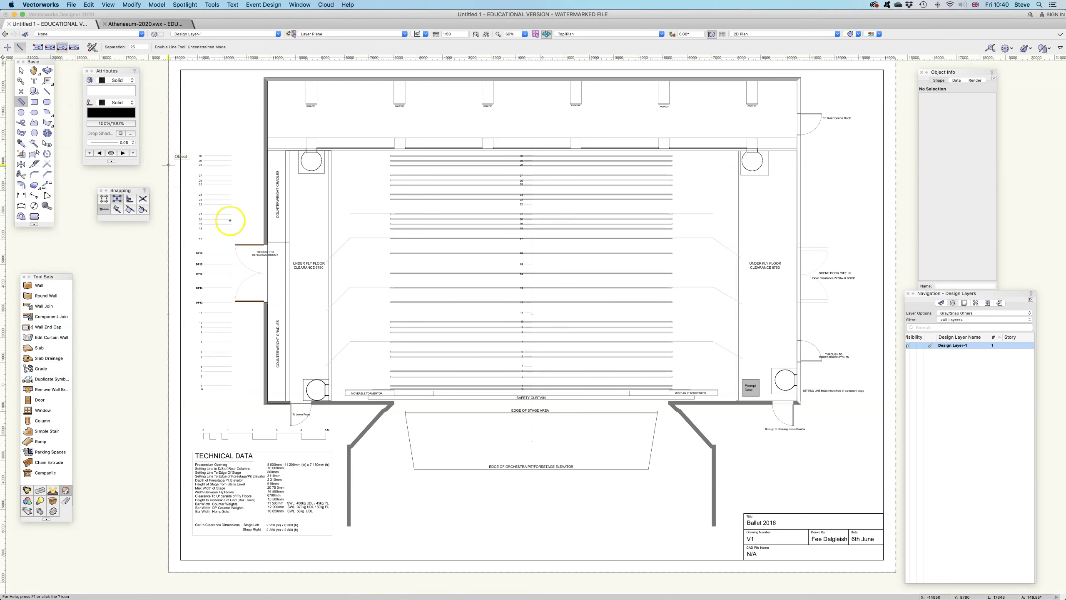
scroll(344, 352, up, 6)
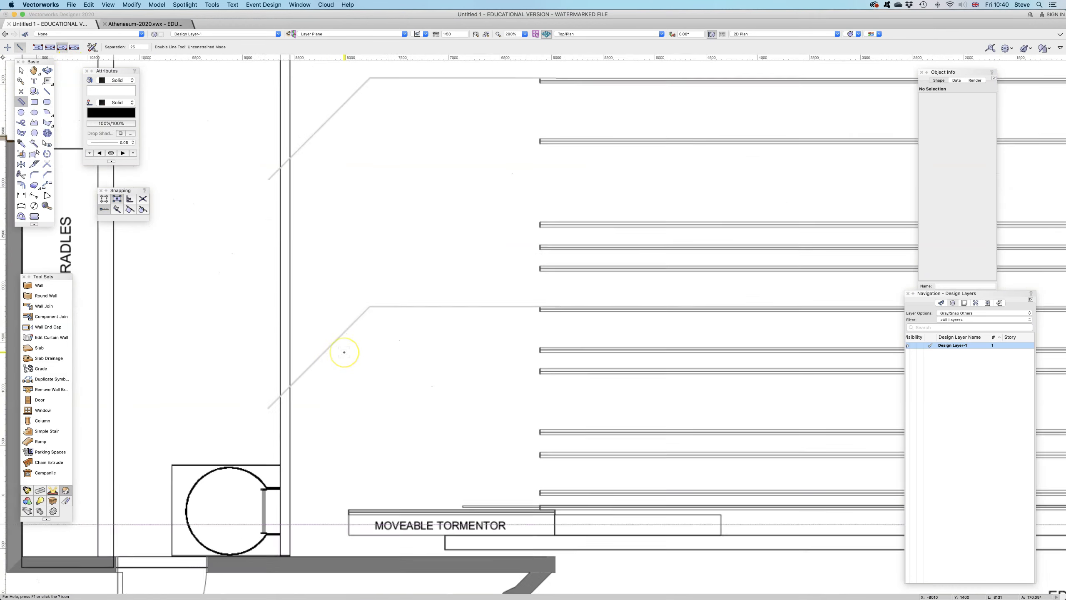
scroll(323, 333, down, 3)
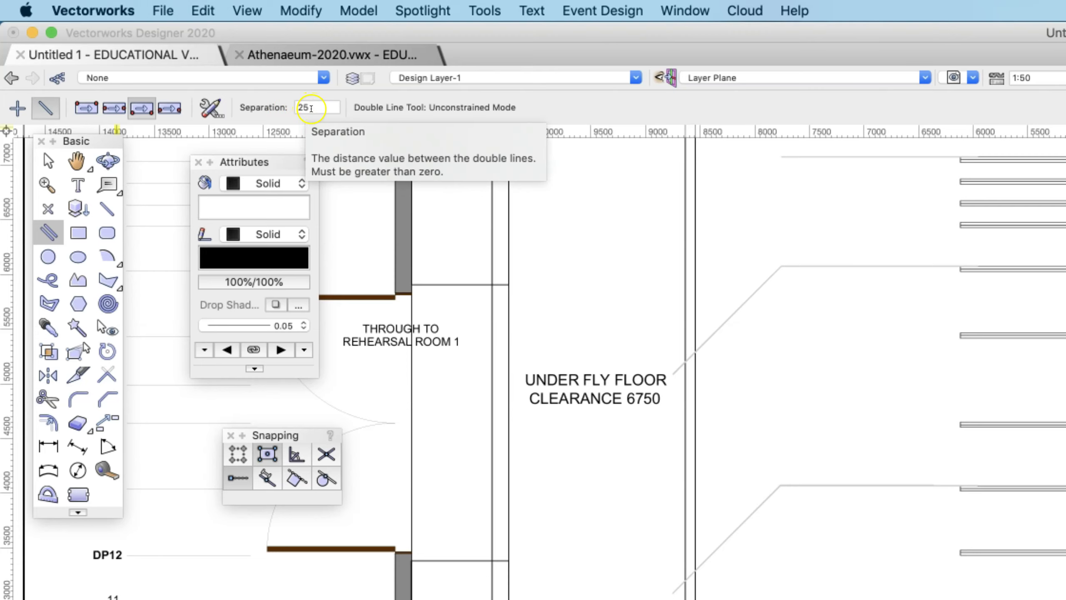
click(210, 108)
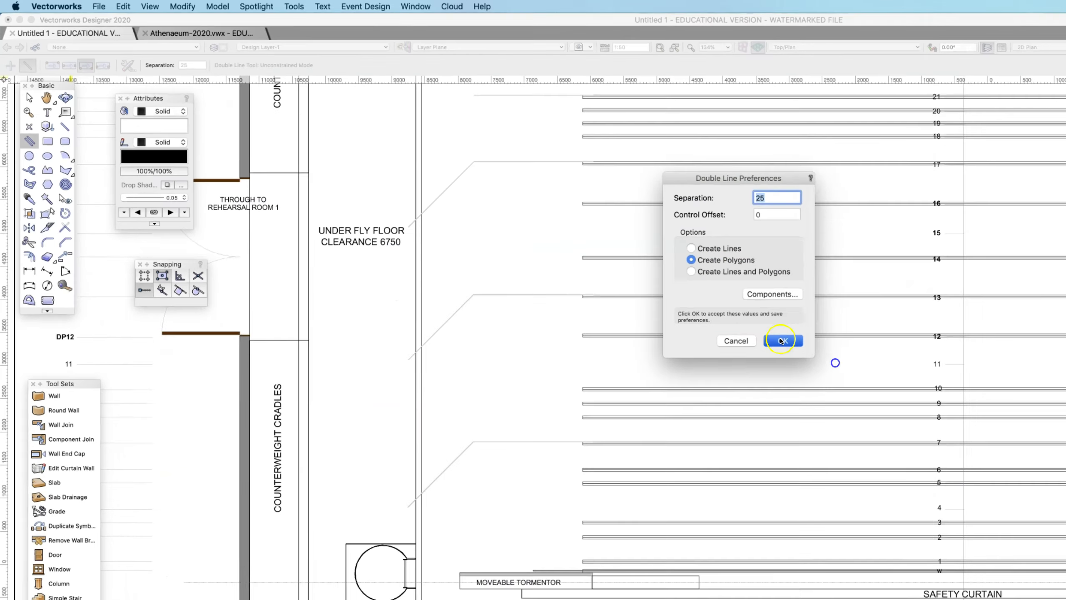
click(958, 417)
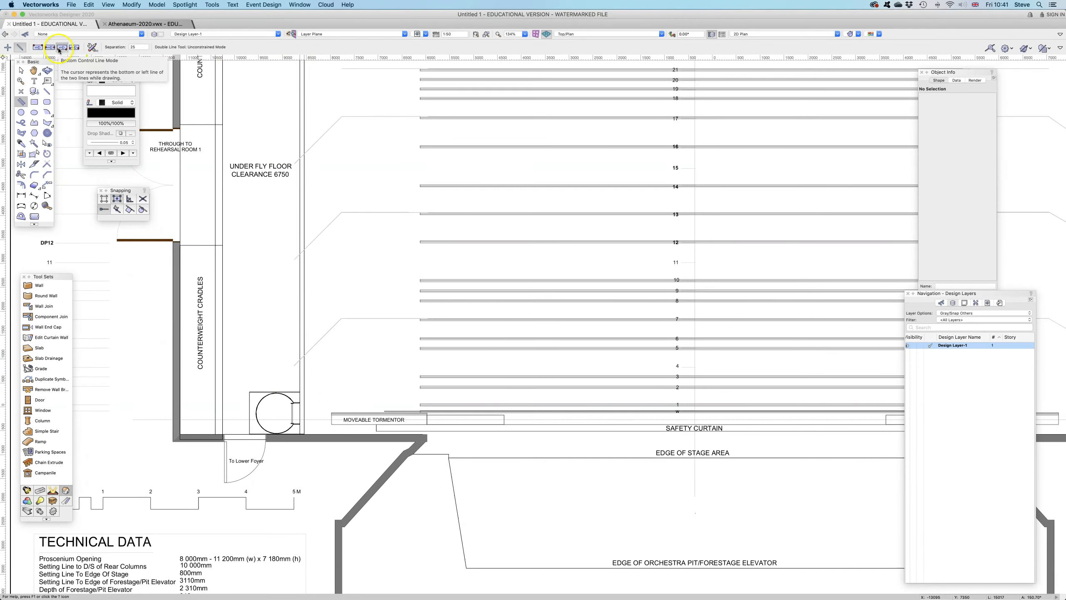
- Trace the flat's diagonal and horizontal legs from the counterweight cradles to pipe 7
scroll(291, 363, up, 4)
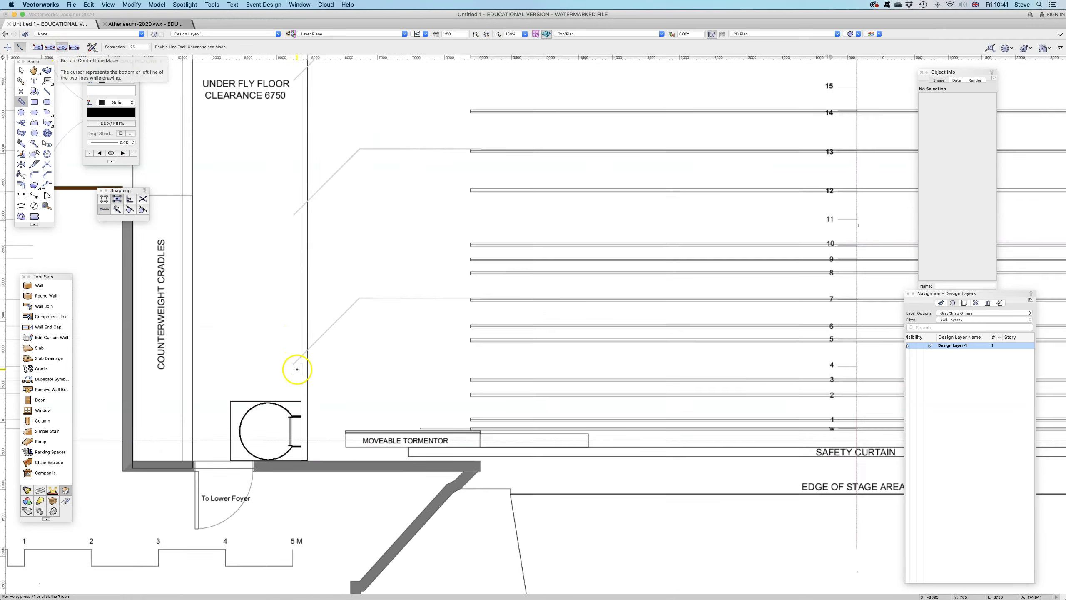
scroll(292, 364, up, 2)
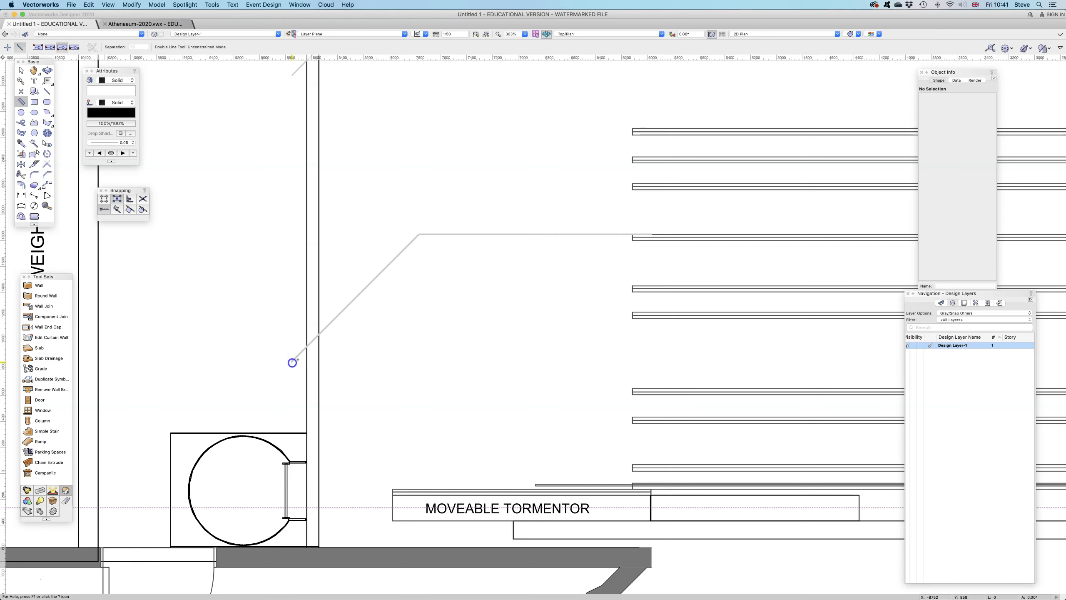
drag(292, 363, 419, 235)
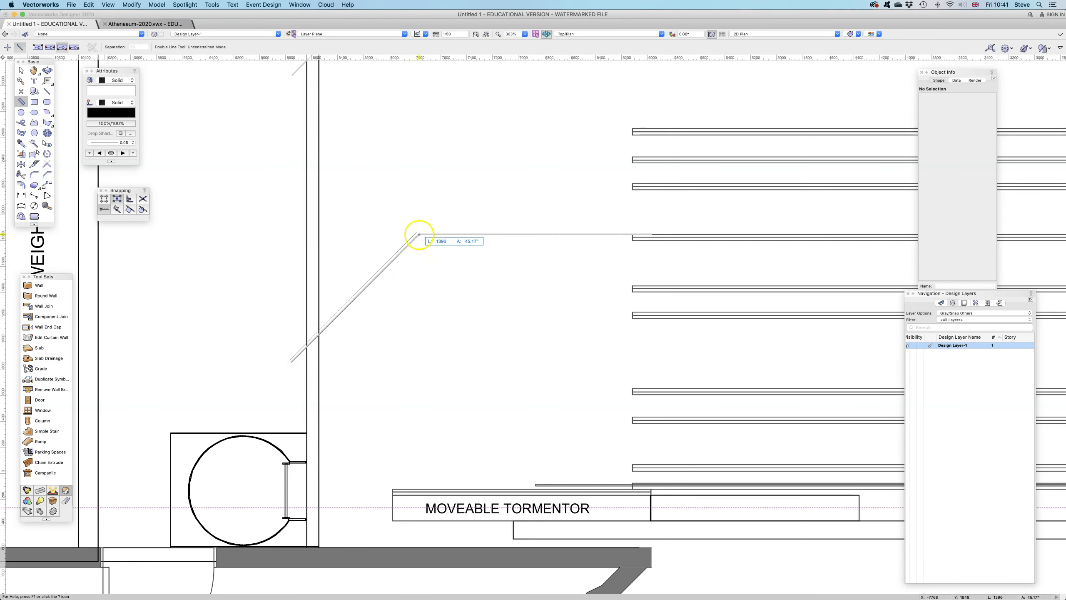
click(419, 235)
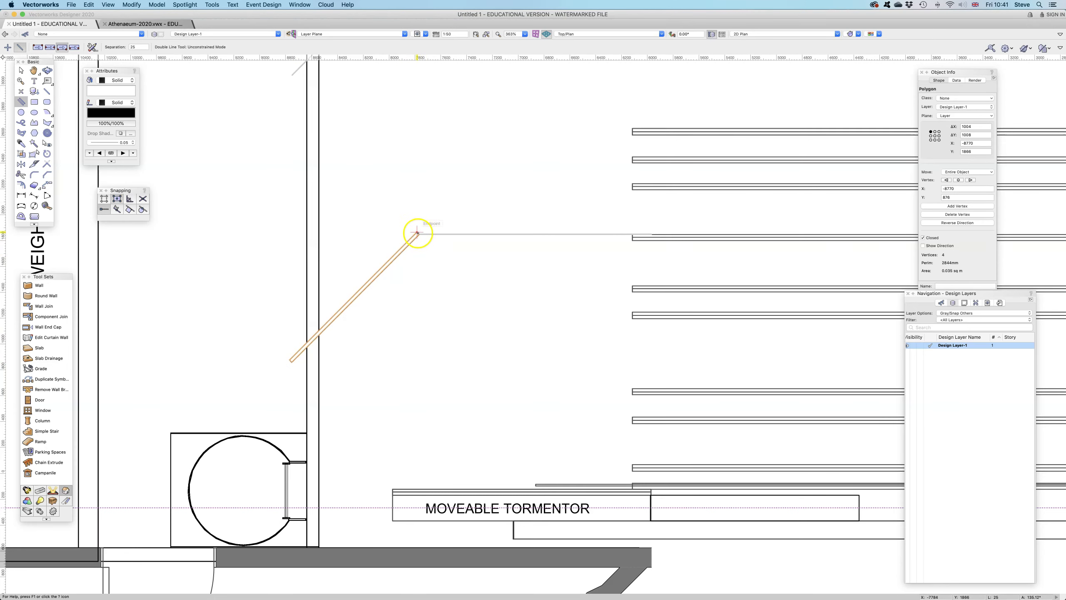
double_click(652, 235)
scroll(496, 281, down, 4)
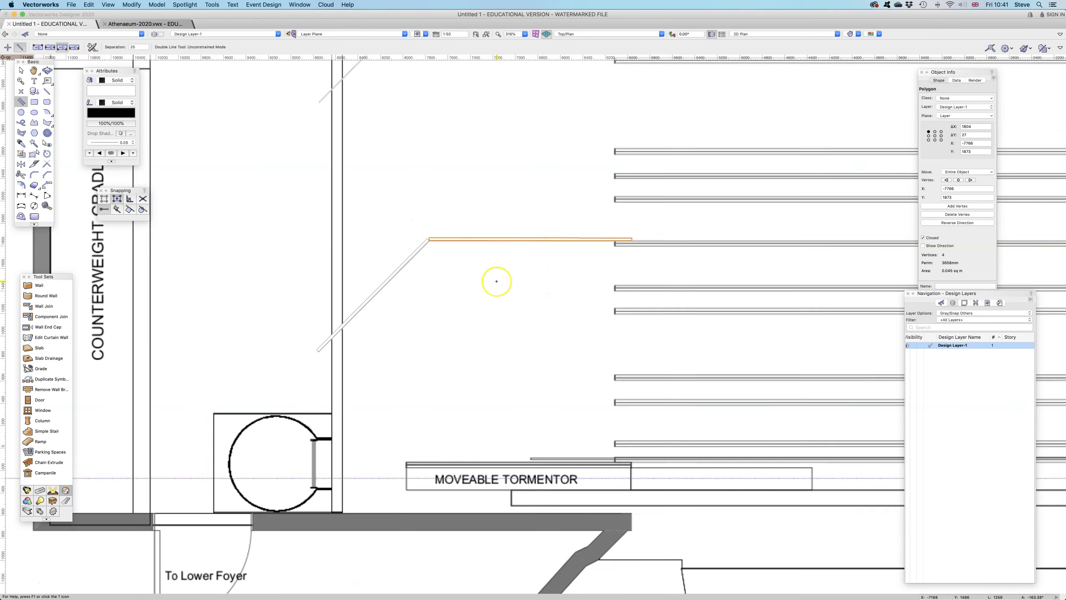
- Select both legs of the traced flat and drag a copy up to pipe 13
click(454, 271)
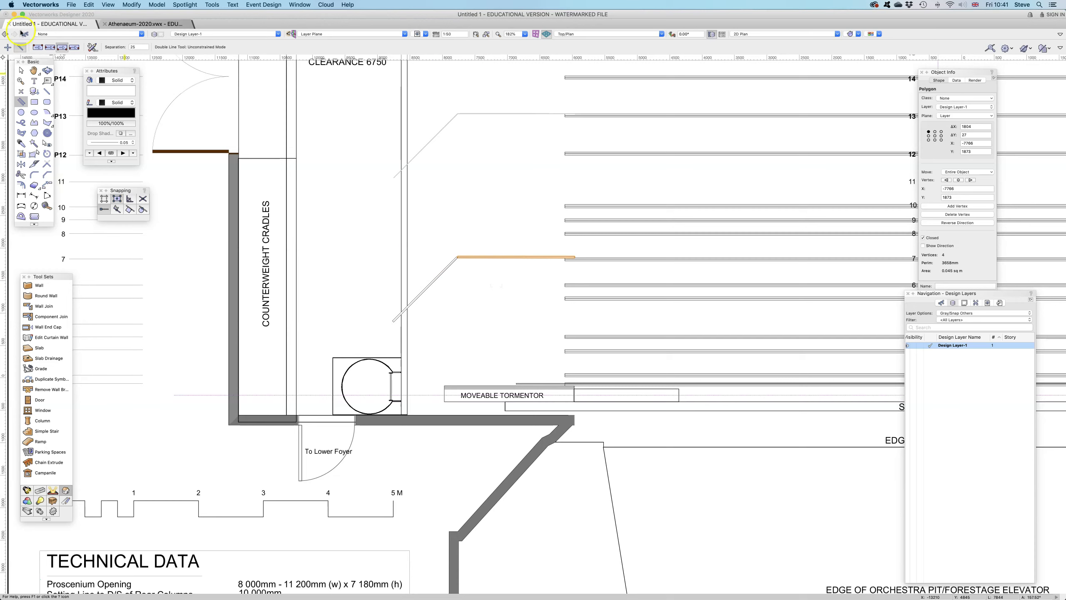
click(20, 68)
shift+click(434, 278)
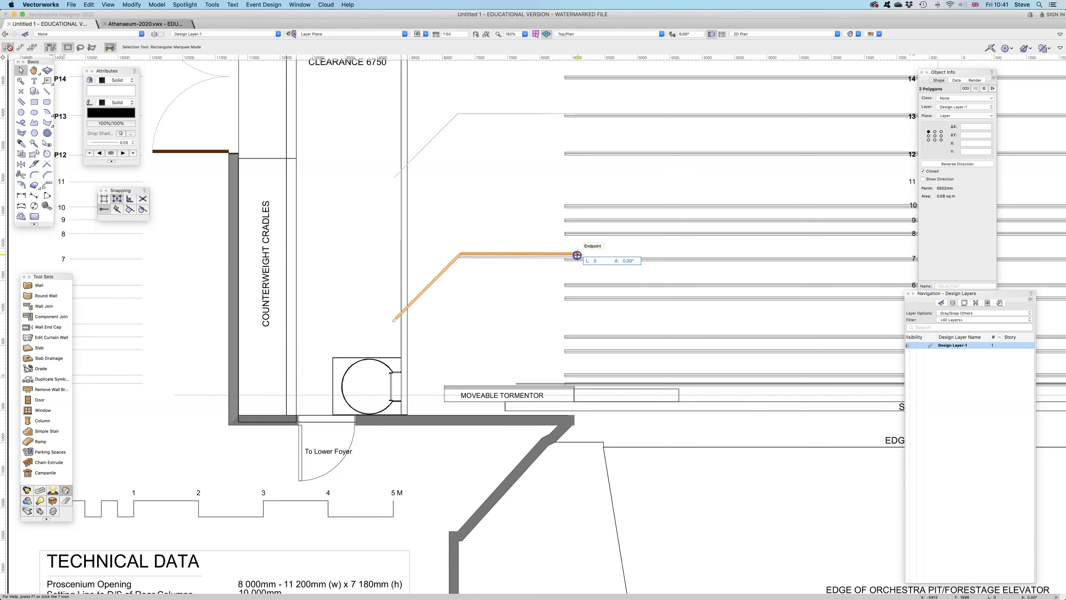
drag(578, 253, 581, 123)
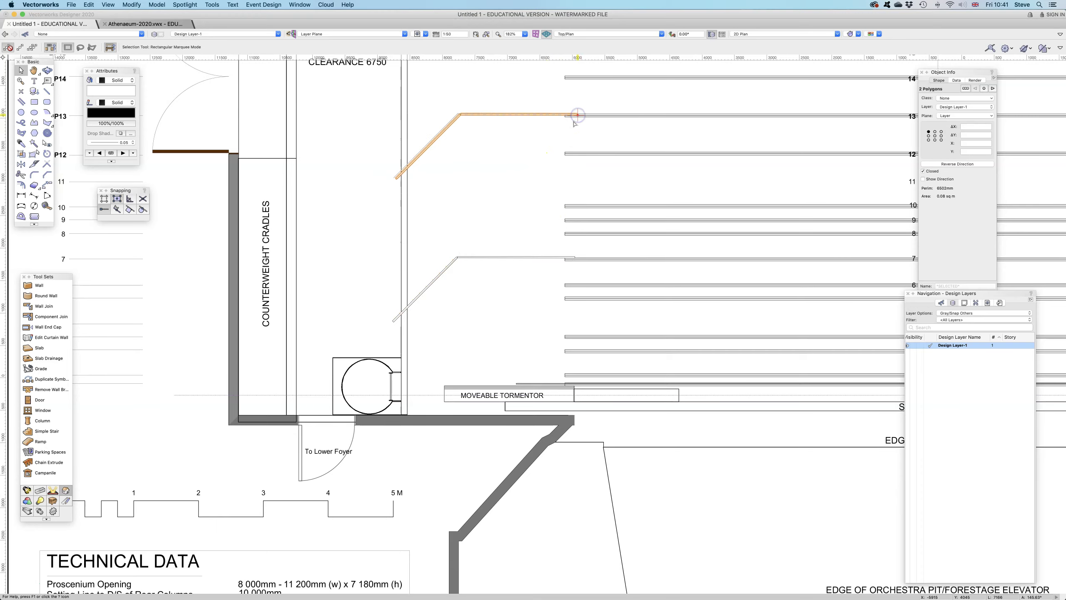
scroll(579, 123, down, 4)
scroll(575, 122, up, 8)
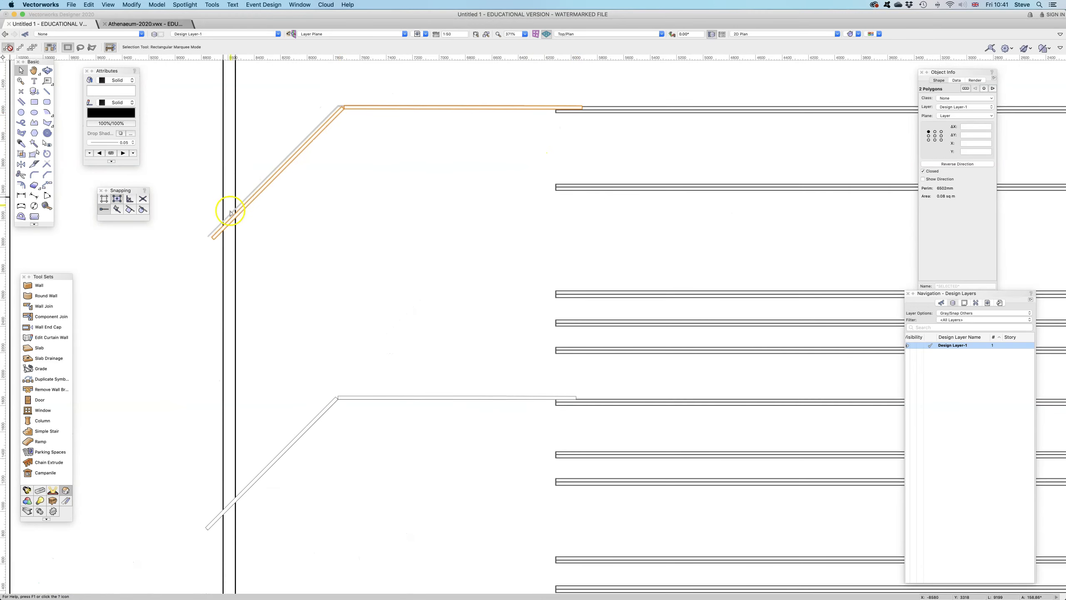
- Move another flat copy up to pipe 17 and pull its end onto the pipe
drag(209, 237, 223, 233)
scroll(392, 202, down, 6)
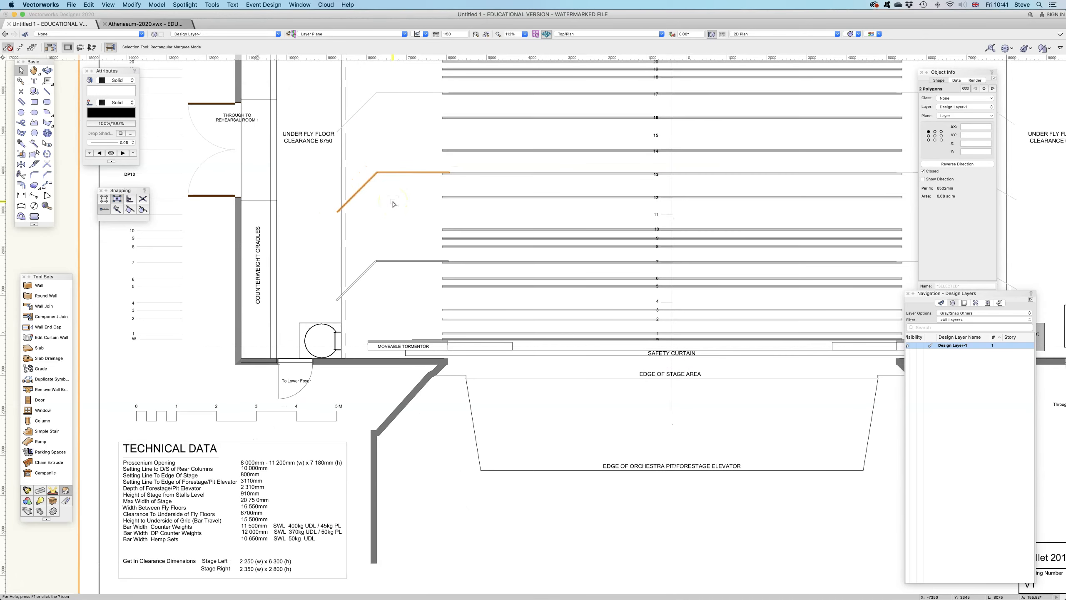
drag(439, 179, 441, 92)
scroll(442, 94, up, 6)
scroll(443, 94, up, 3)
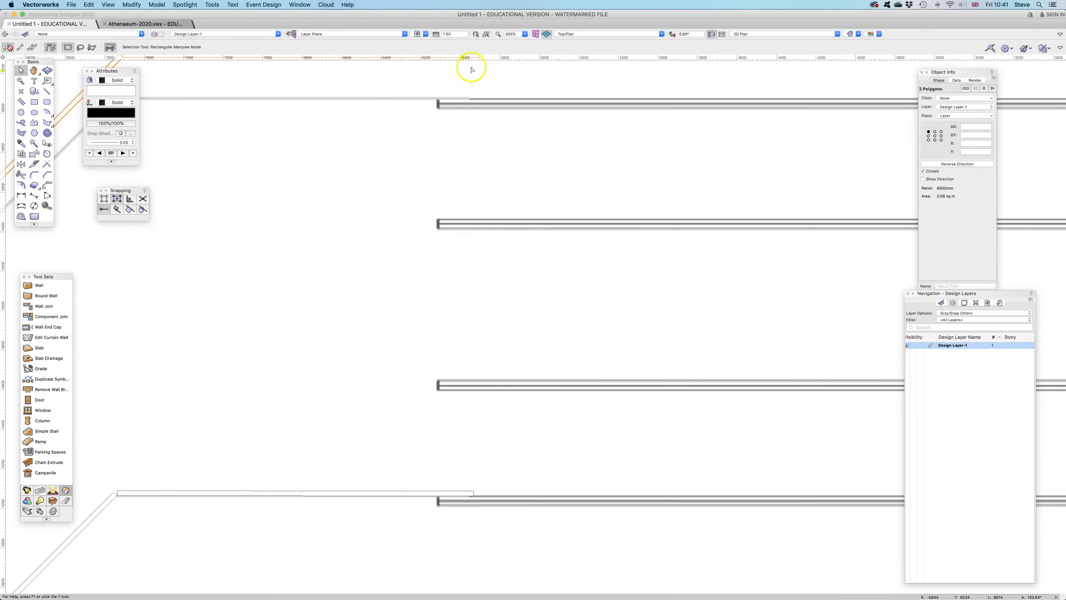
middle_drag(473, 74, 459, 116)
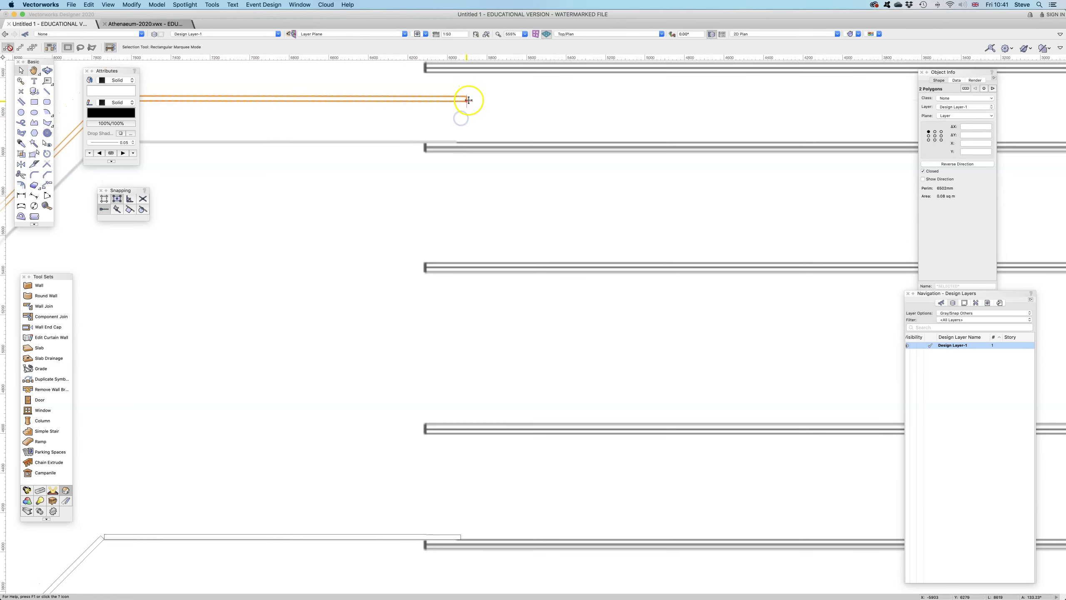
drag(466, 100, 457, 142)
scroll(399, 157, down, 6)
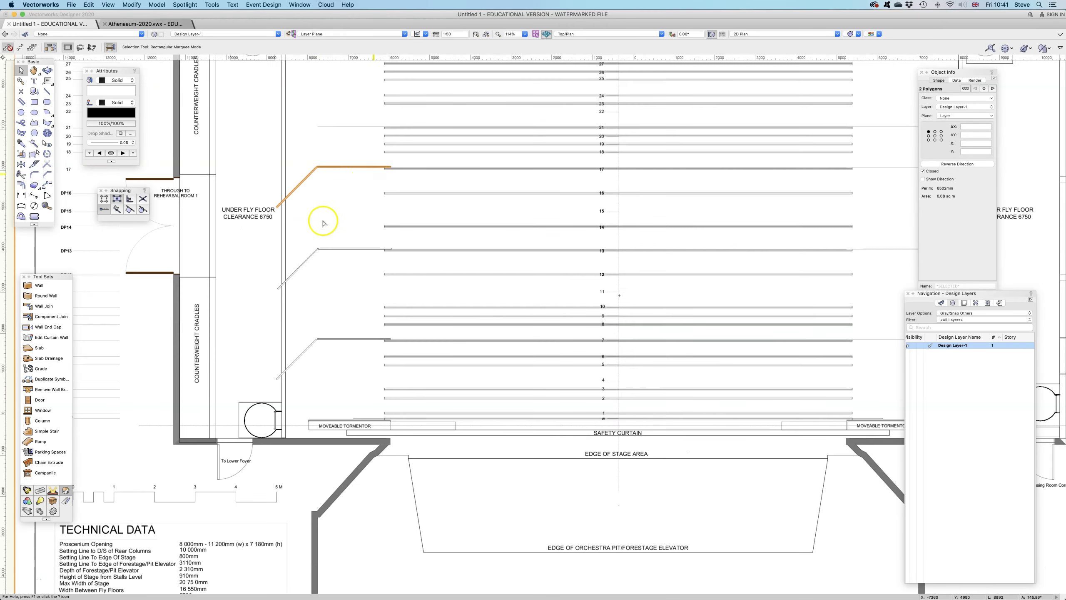
- Shift-select all three left-side flats at pipes 7, 13 and 17
click(21, 70)
shift+click(357, 248)
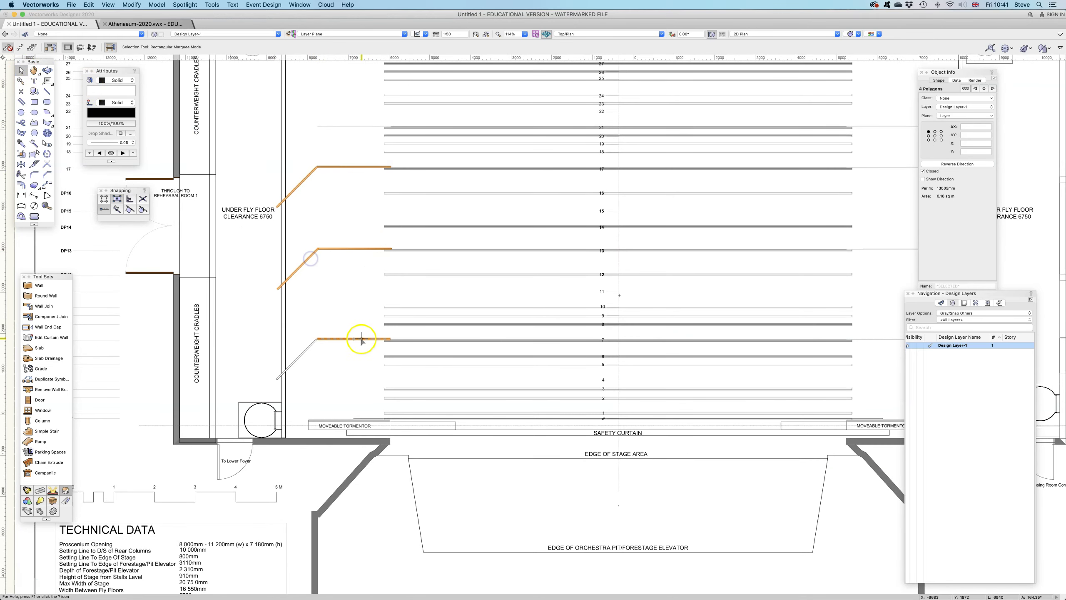
shift+click(289, 357)
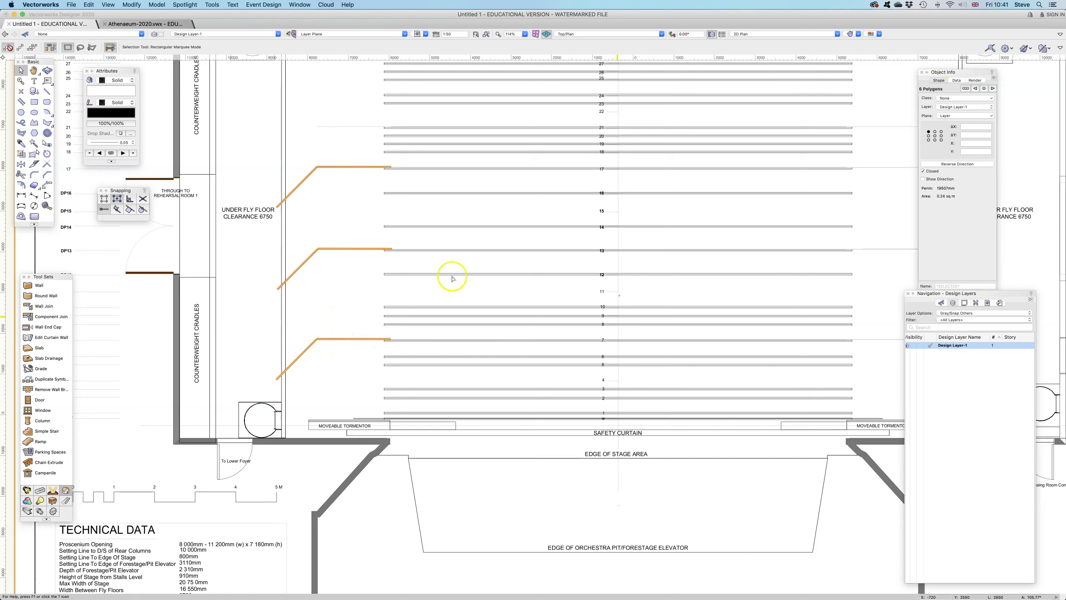
click(20, 164)
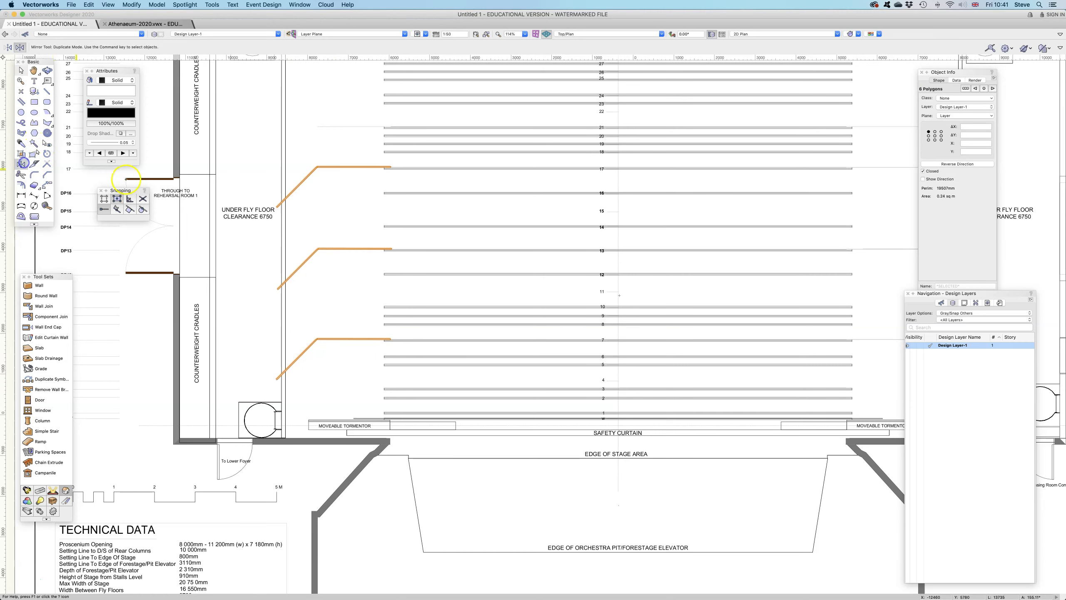
- Mirror duplicates of the three flats across the stage centre line onto the right side
click(618, 180)
click(619, 238)
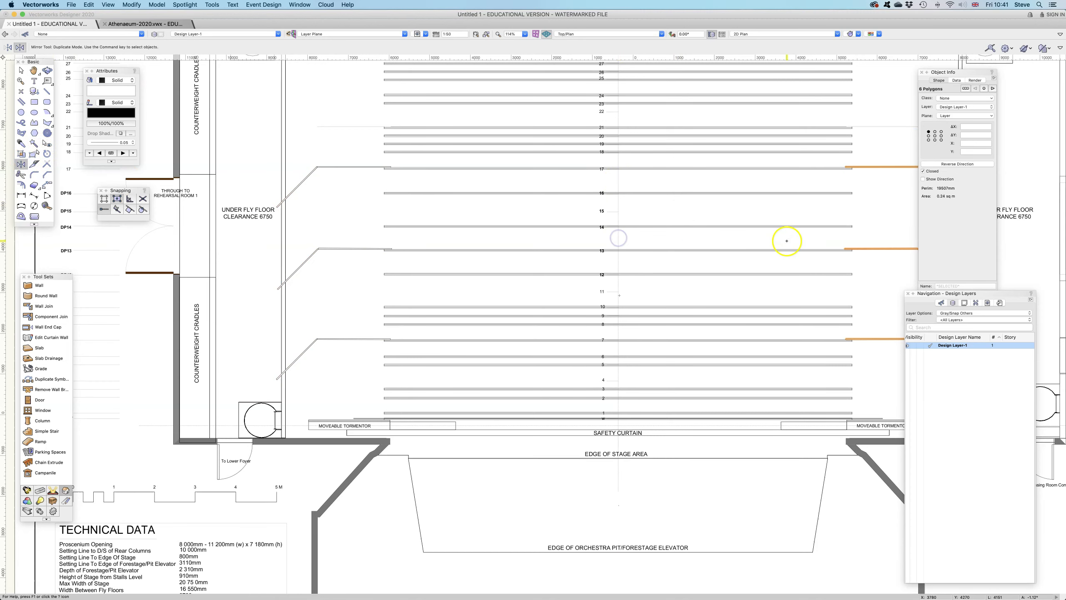
scroll(787, 241, down, 2)
key(space)
drag(833, 222, 623, 222)
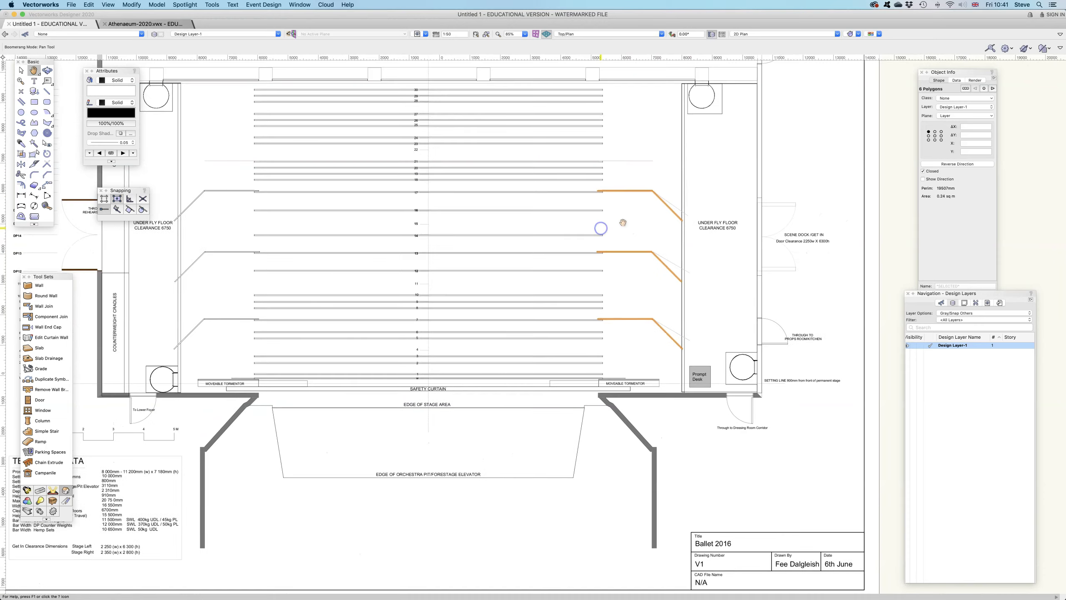
click(20, 70)
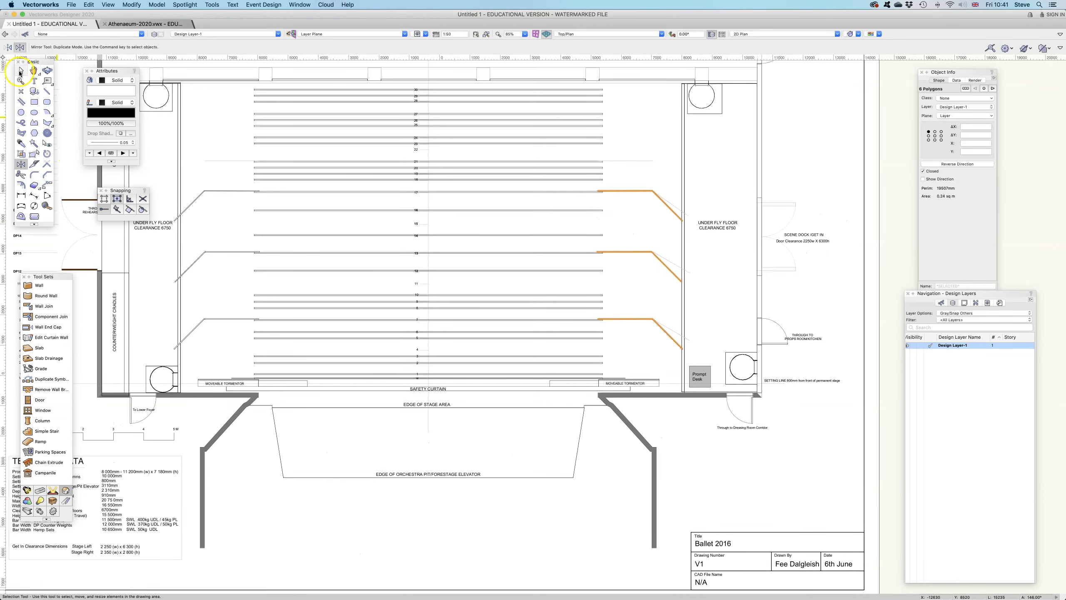
scroll(623, 216, up, 1)
click(623, 216)
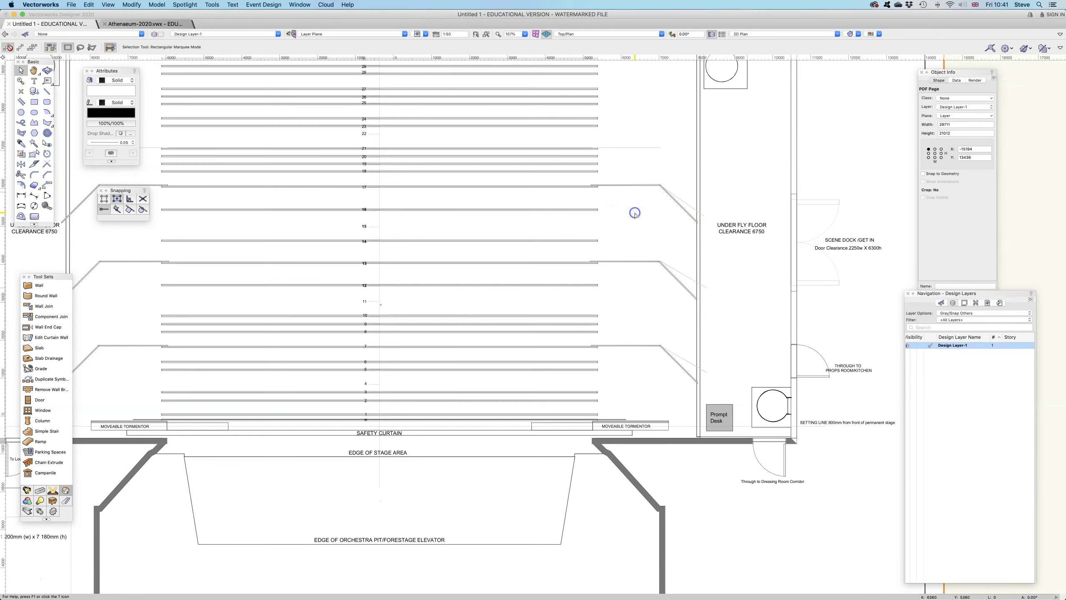
scroll(668, 209, up, 6)
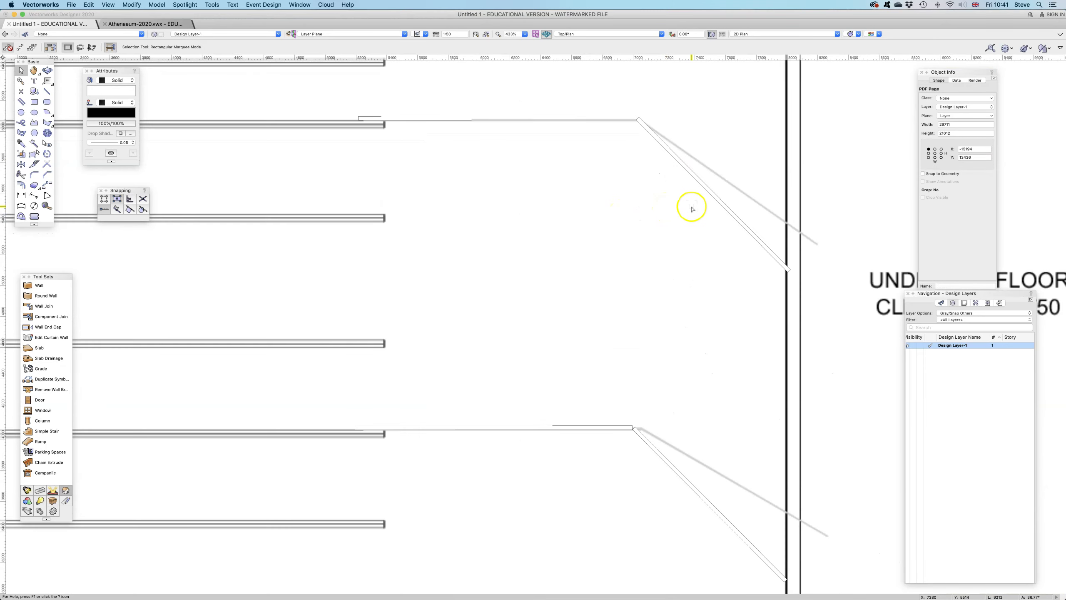
scroll(692, 207, down, 1)
- Rotate the upper right diagonal flat leg about its corner to match the plan's angle
click(709, 205)
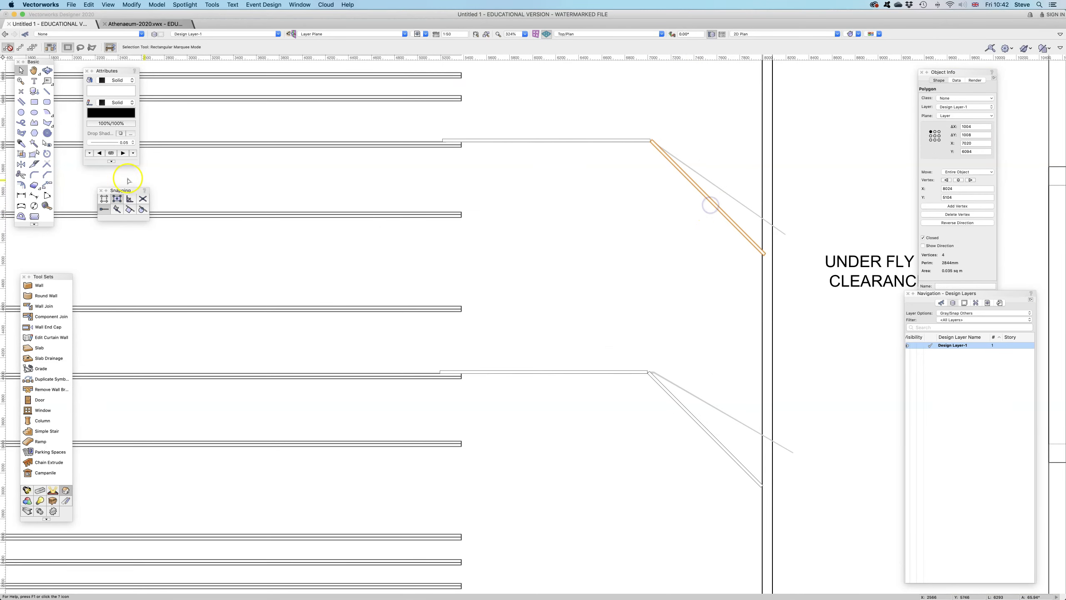
click(47, 153)
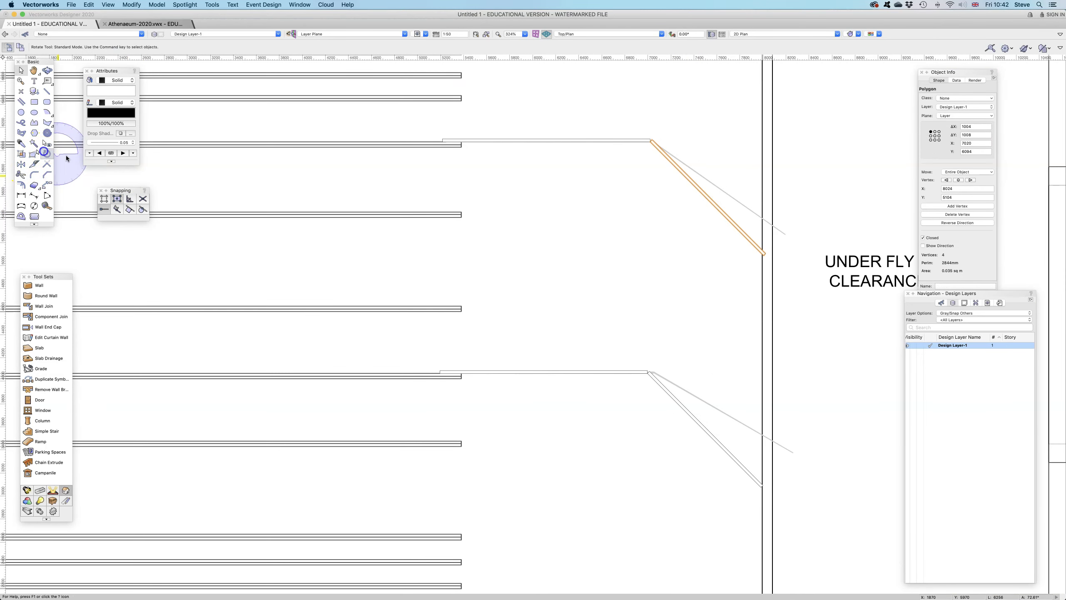
click(650, 141)
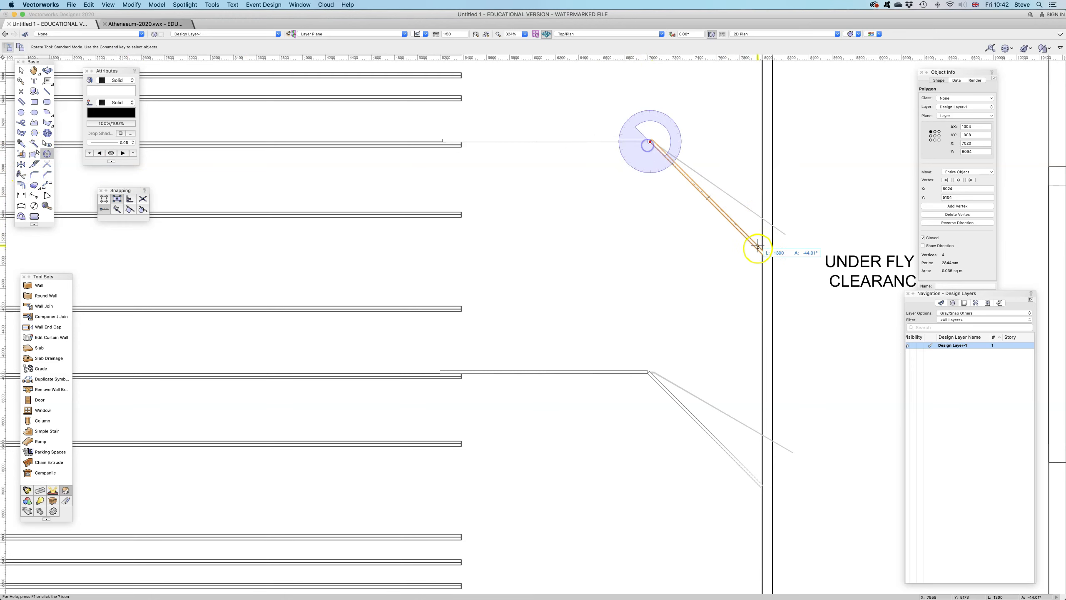
click(785, 234)
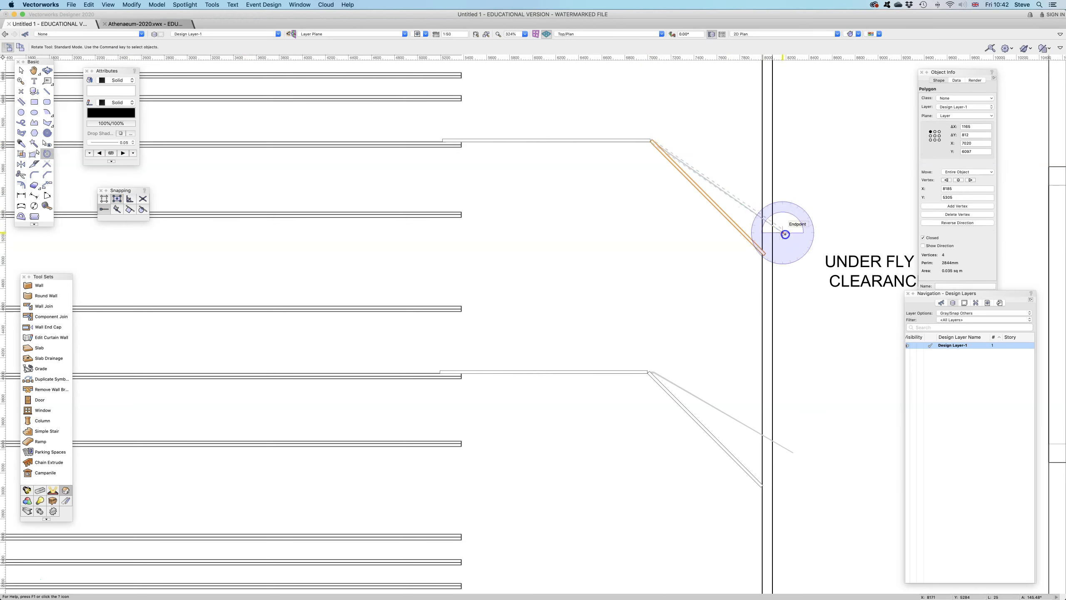
click(786, 234)
click(20, 70)
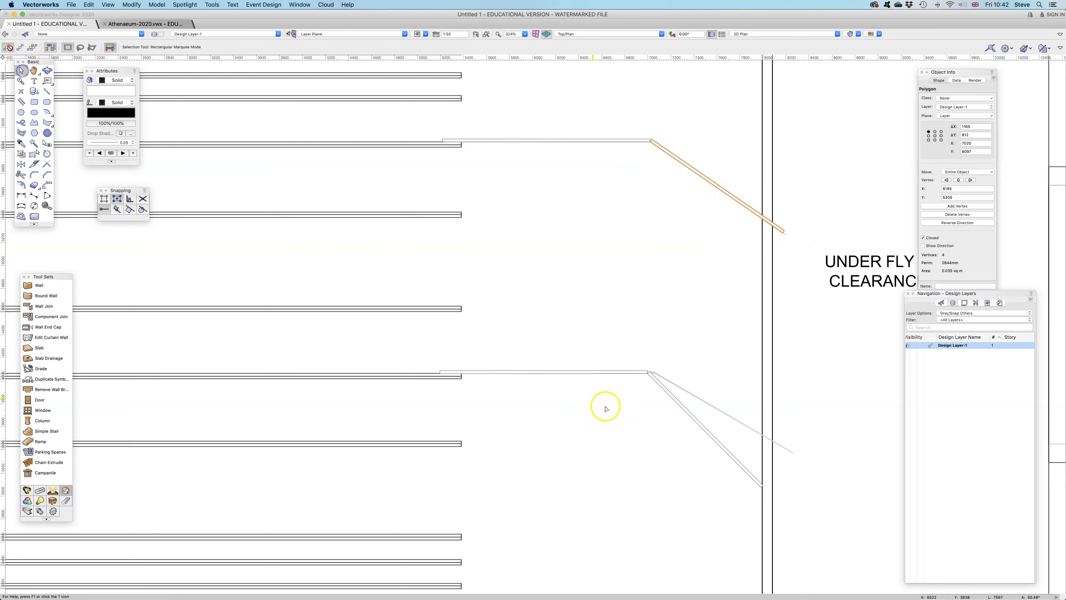
- Rotate the next right-side diagonal leg about its corner onto the traced diagonal
click(670, 393)
click(44, 161)
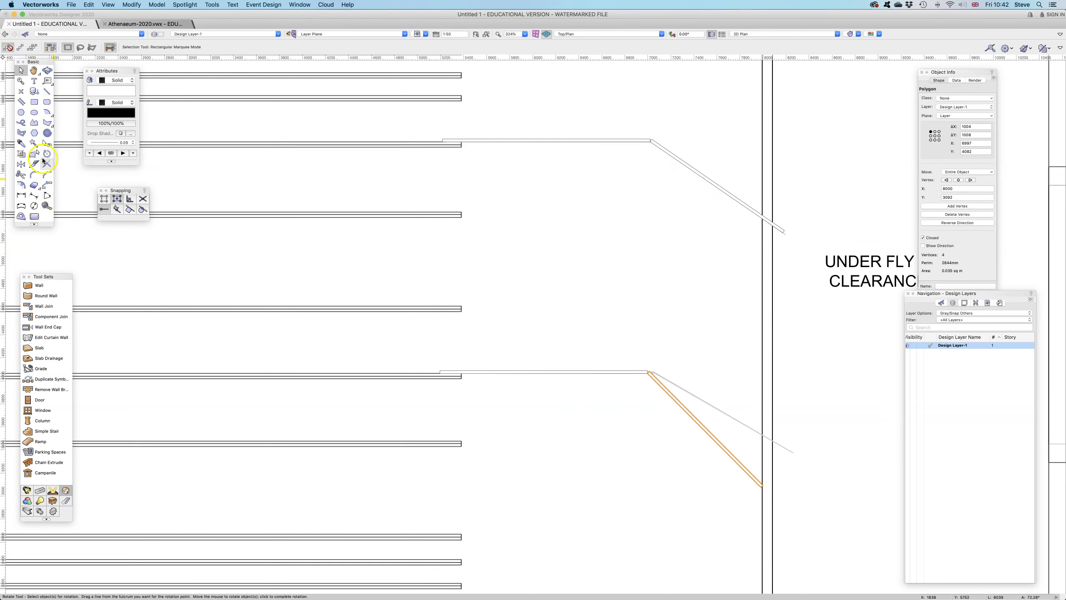
click(646, 379)
click(761, 488)
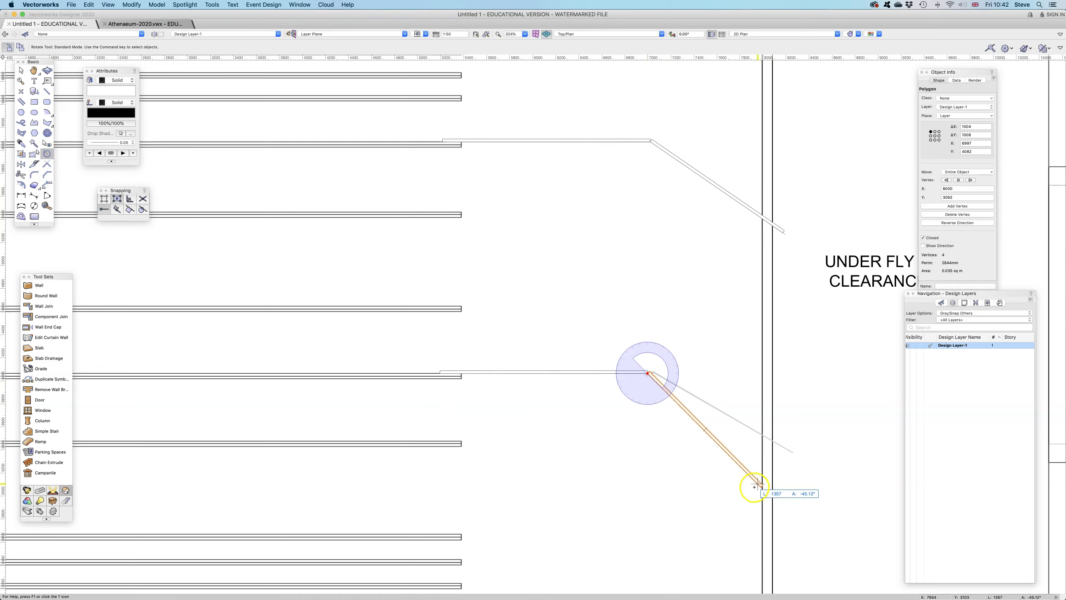
click(792, 452)
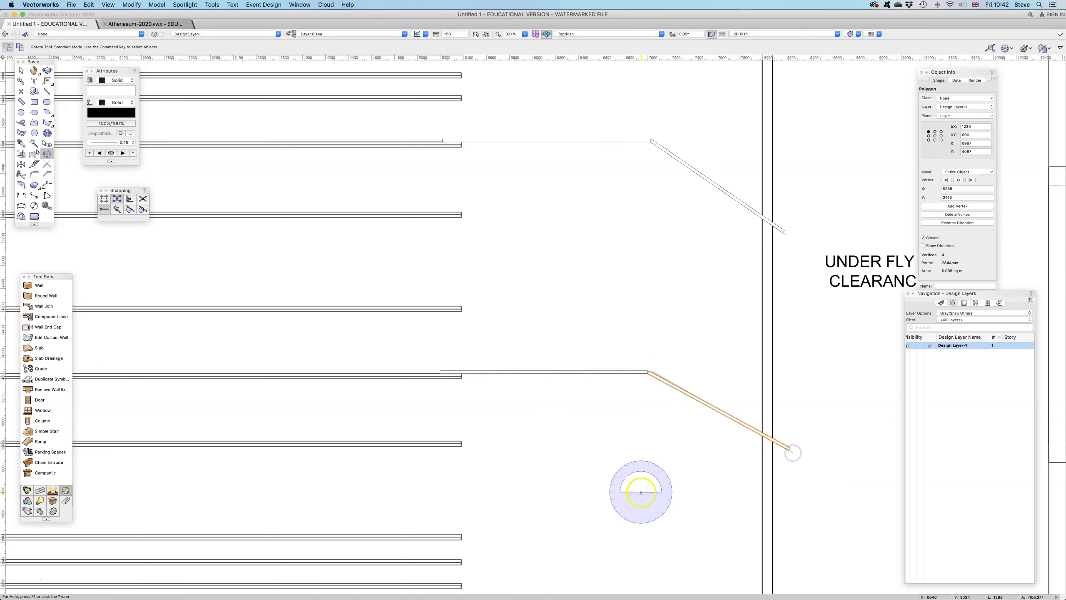
mouse_move(618, 488)
middle_down()
mouse_move(569, 377)
mouse_move(529, 329)
middle_up()
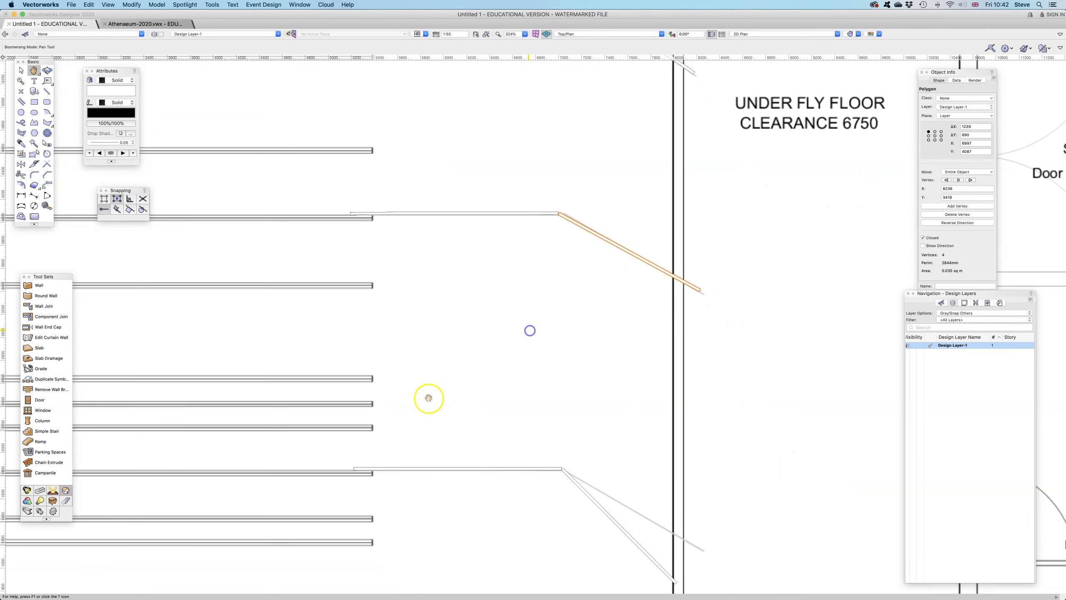
- Rotate the lowest right-side flat piece about its corner onto the traced diagonal
click(21, 70)
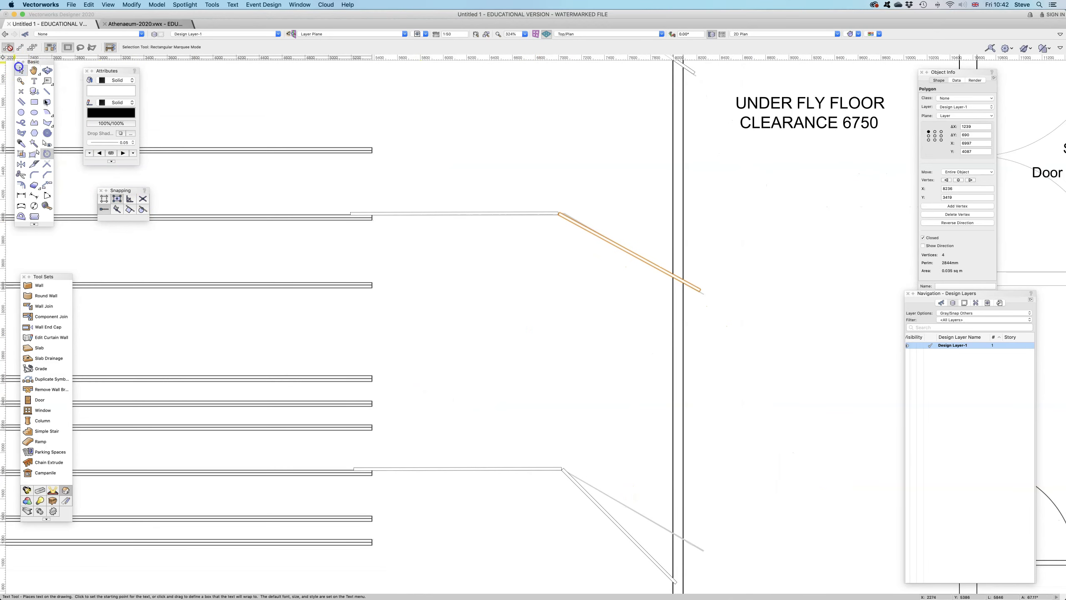
click(621, 528)
click(47, 153)
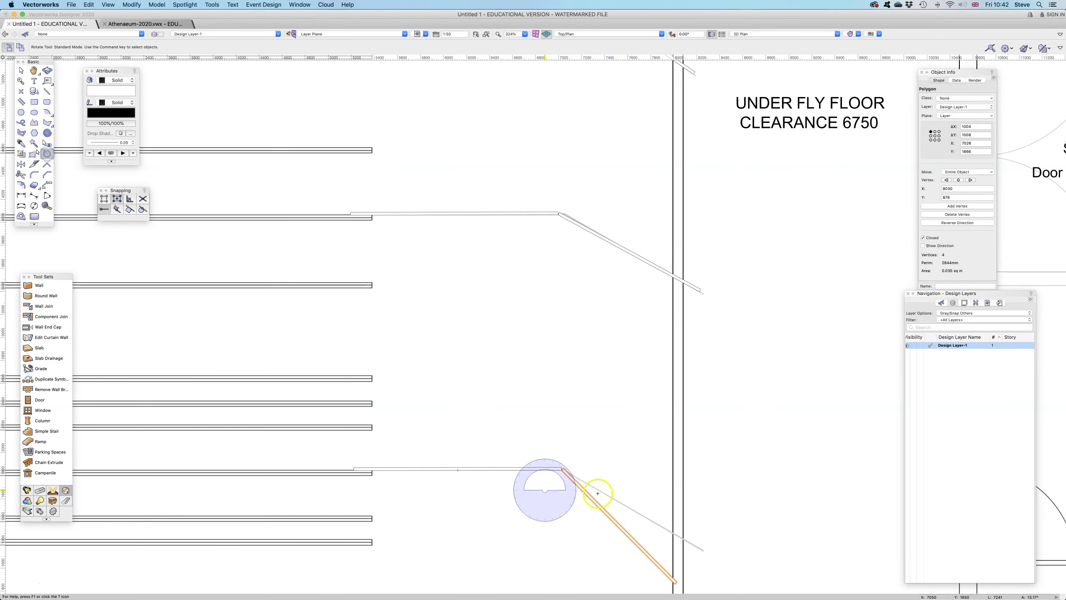
click(560, 473)
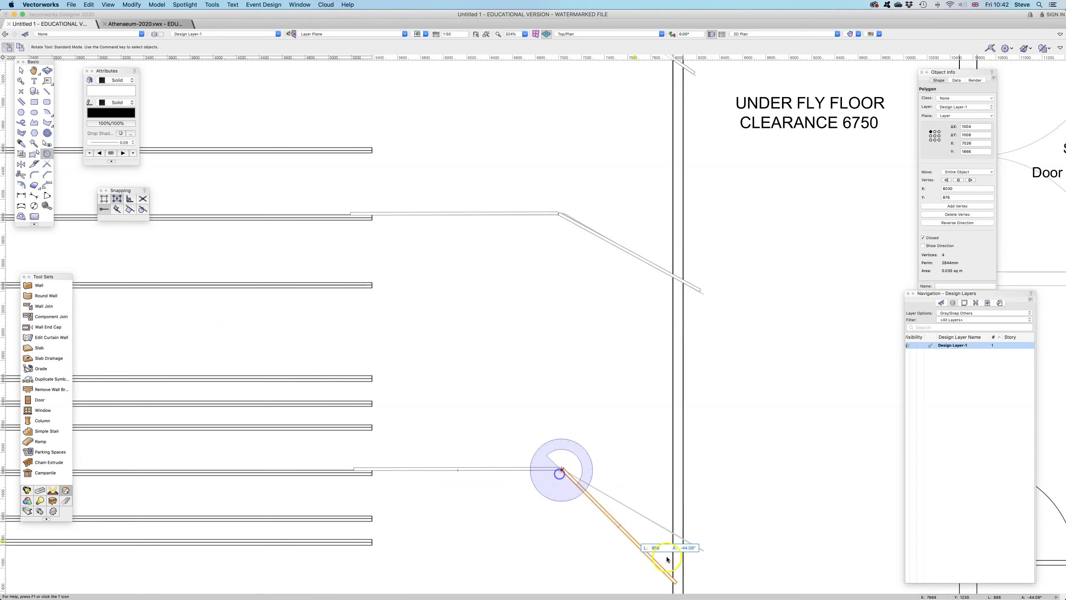
click(675, 584)
click(707, 552)
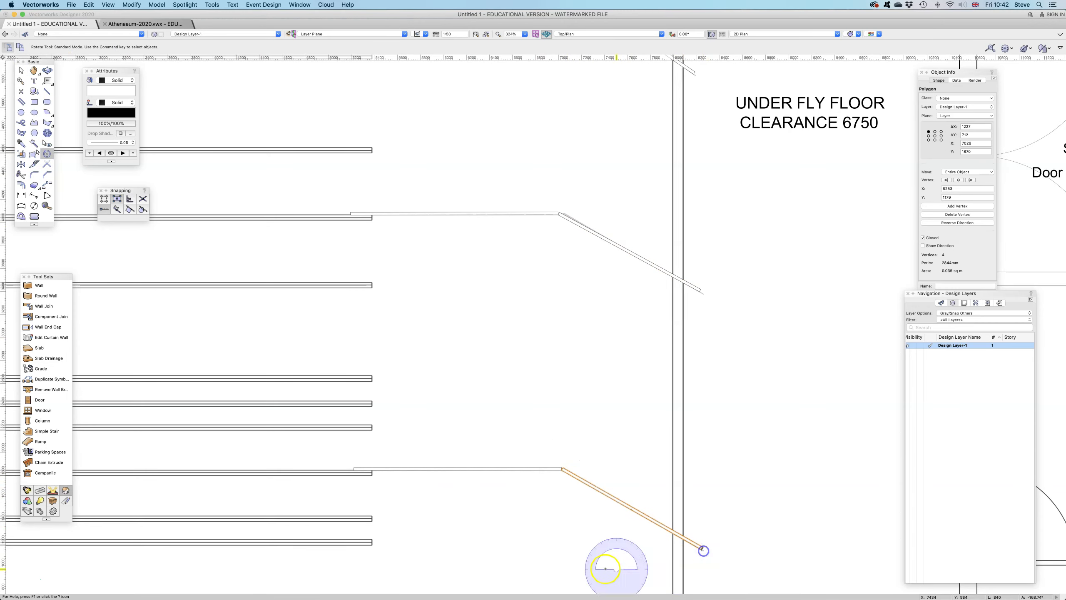
scroll(466, 513, down, 5)
scroll(514, 447, down, 3)
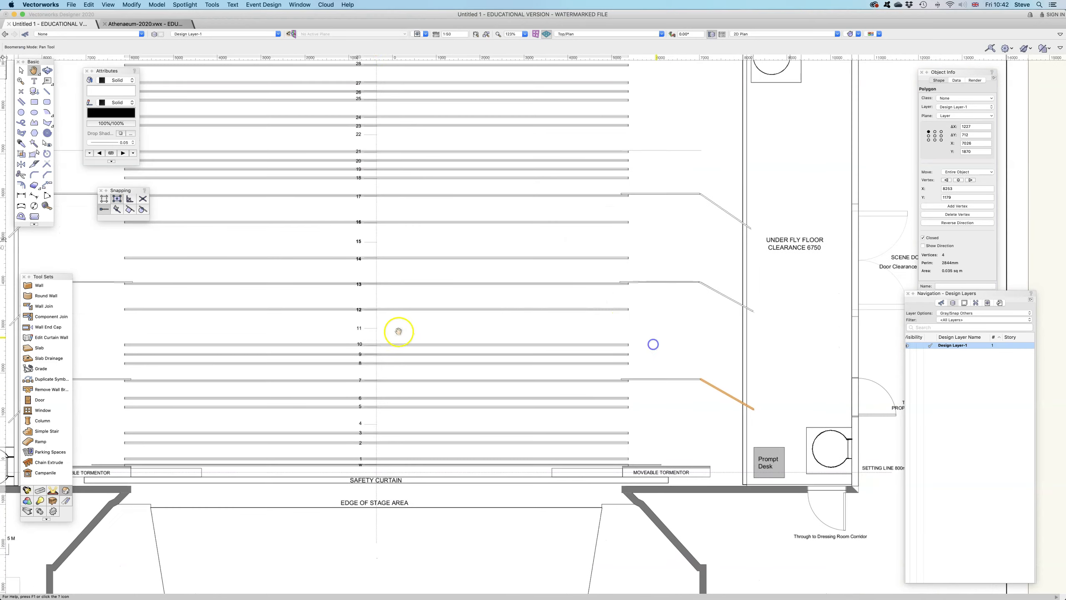
key(x)
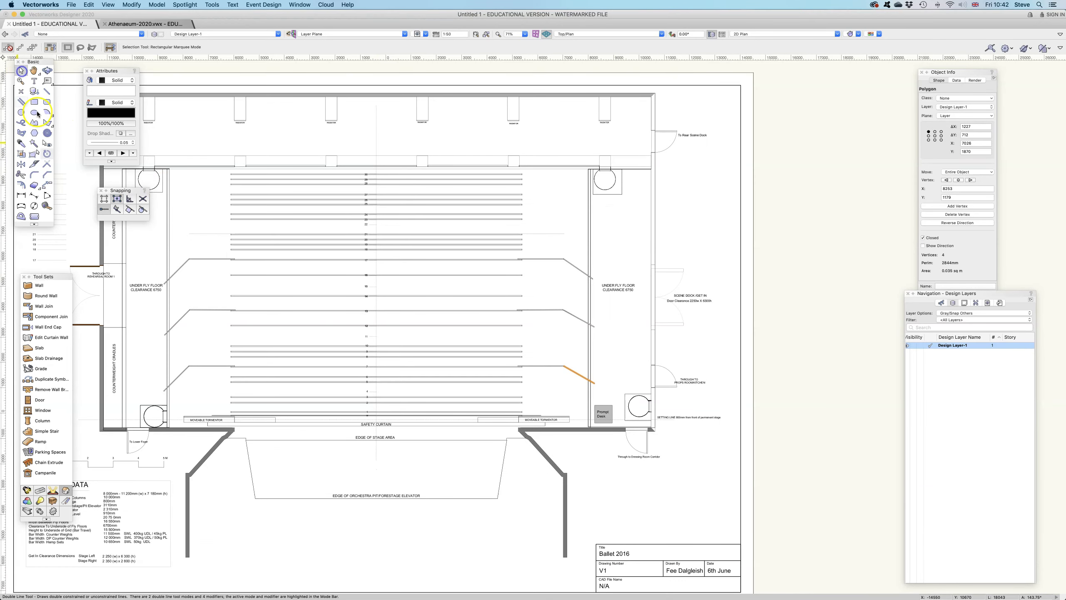
drag(141, 238, 646, 417)
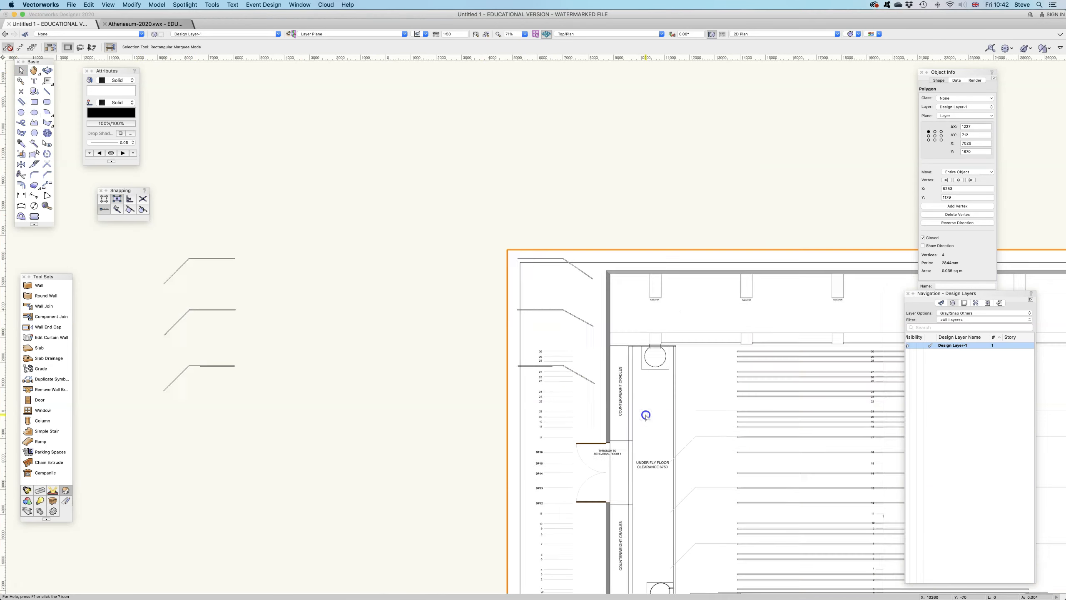
key(super+z)
click(616, 416)
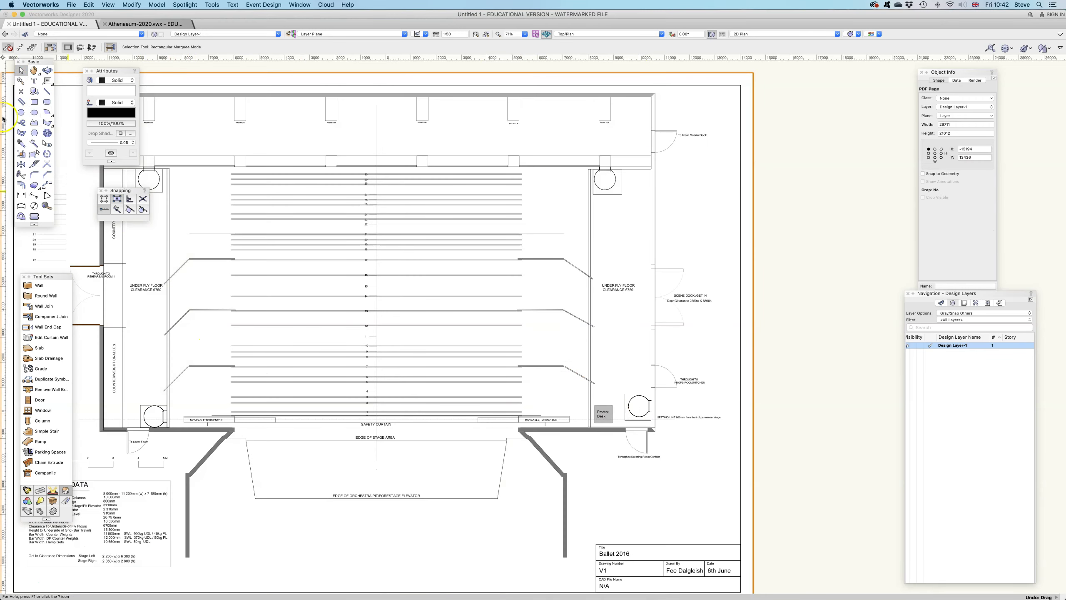
click(87, 207)
click(20, 71)
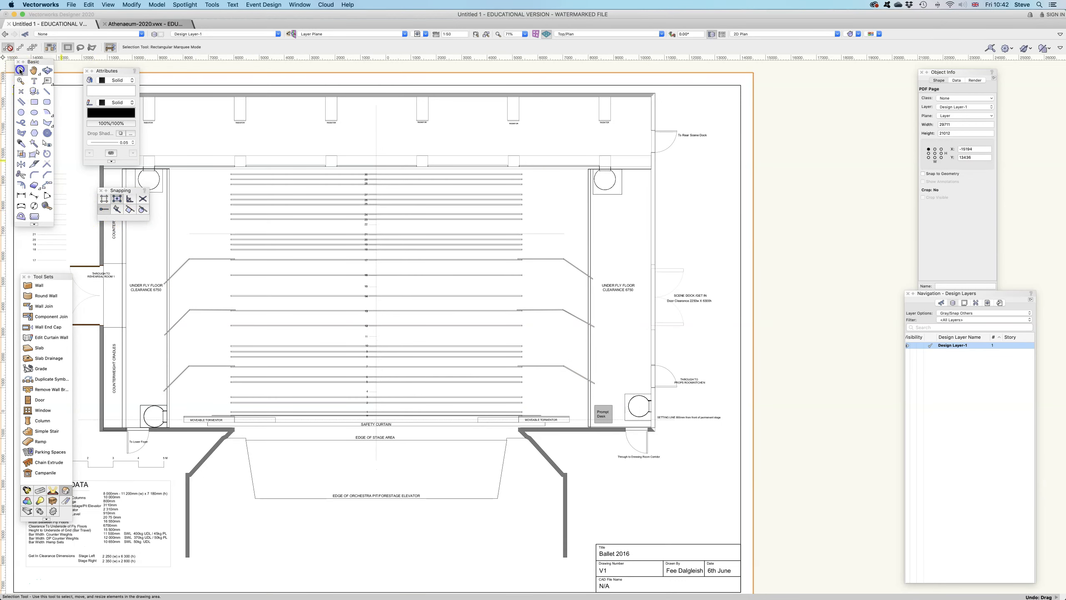
click(180, 264)
click(200, 262)
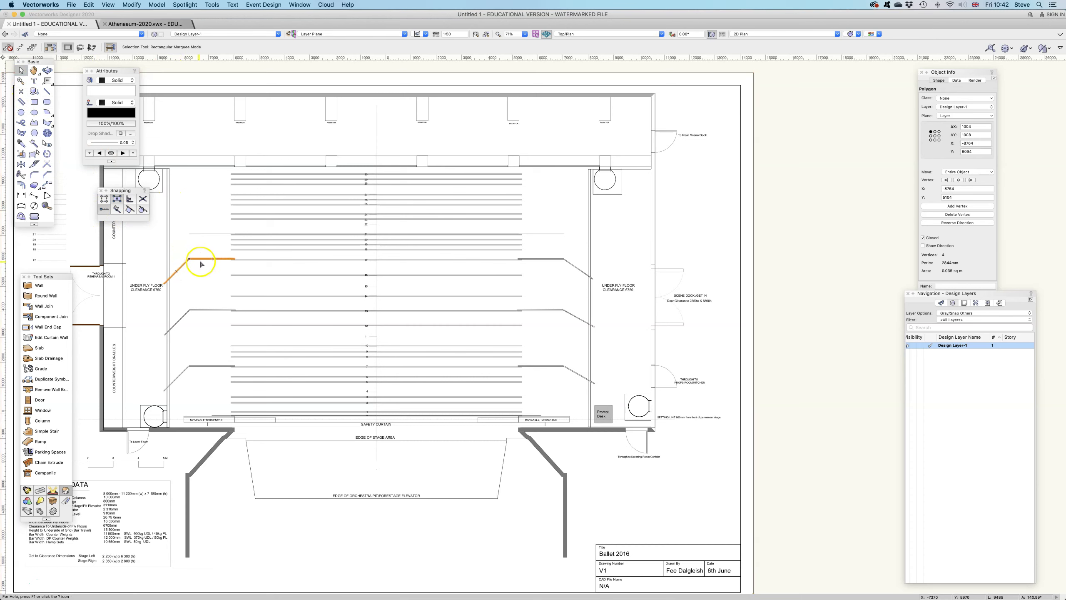
- Shift-select the middle and lower left flat pieces and all right-side flat pieces
shift+click(176, 311)
shift+click(189, 317)
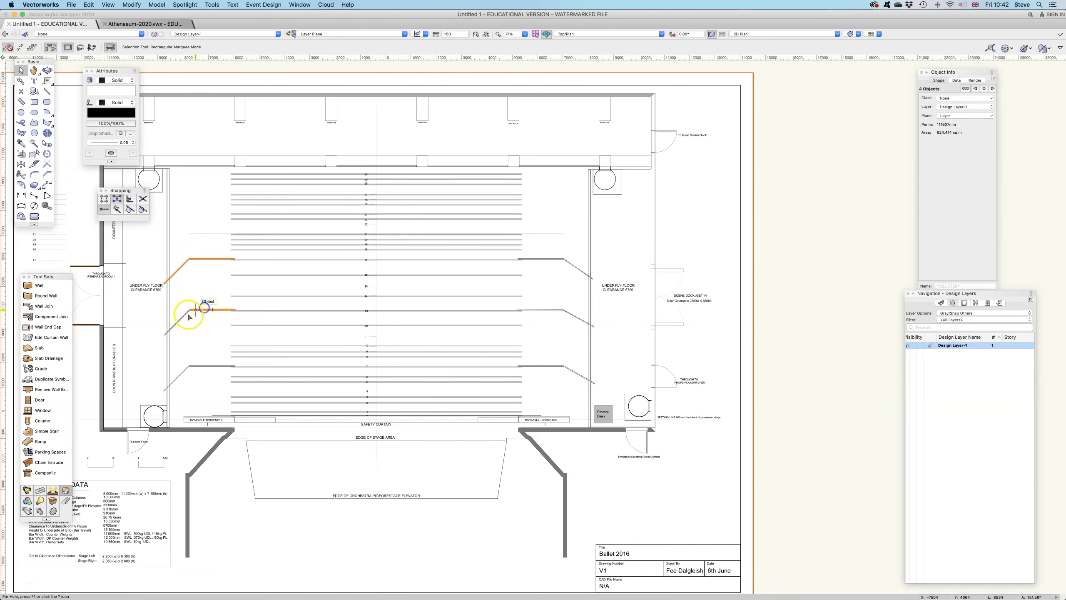
shift+click(201, 363)
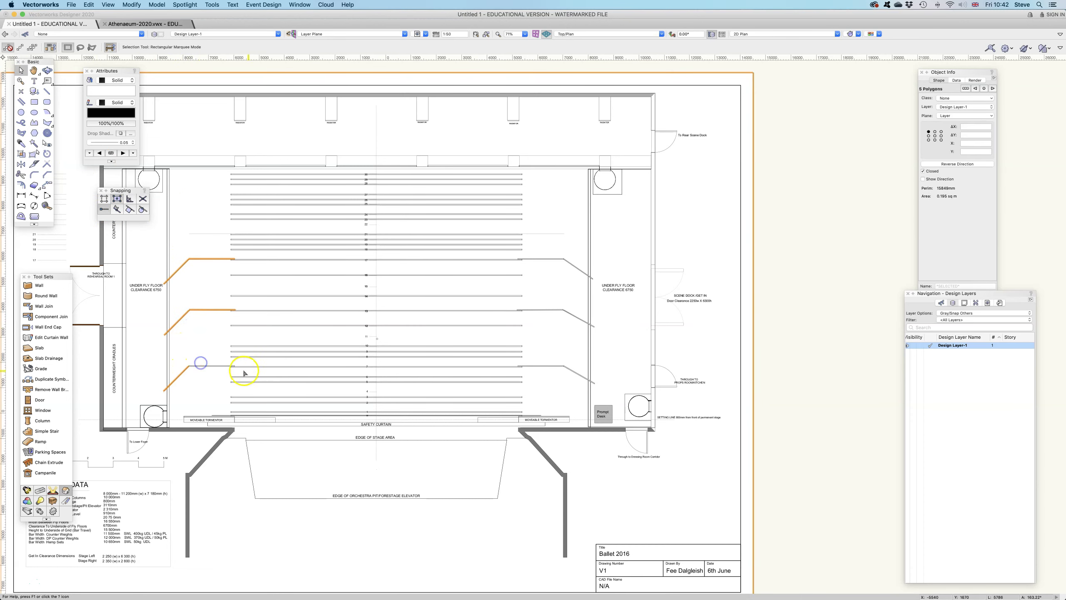
shift+click(573, 264)
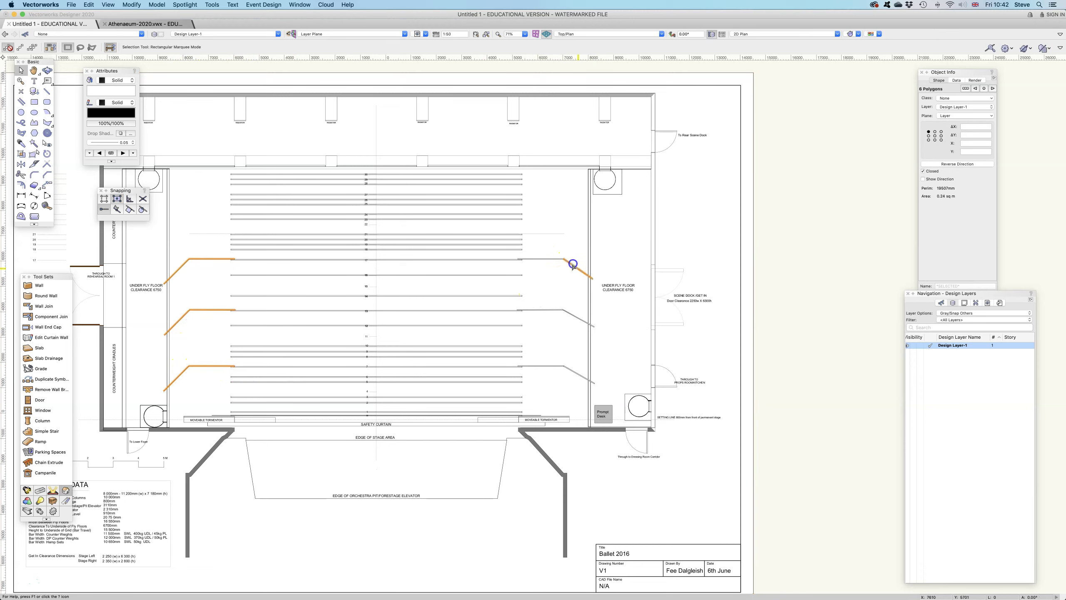
shift+click(545, 259)
shift+click(542, 310)
shift+click(574, 315)
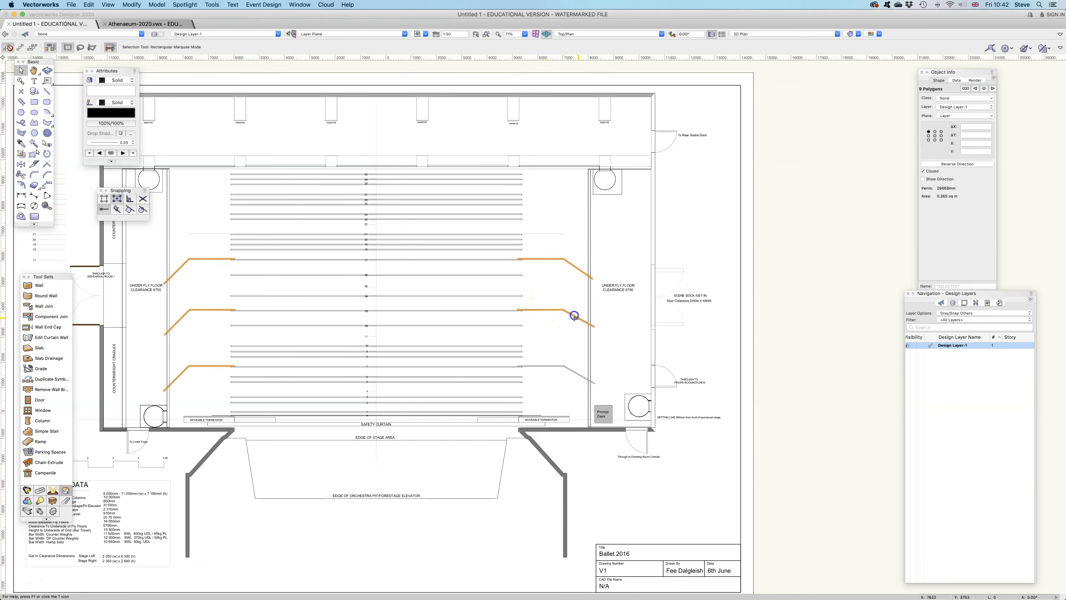
shift+click(541, 365)
shift+click(575, 372)
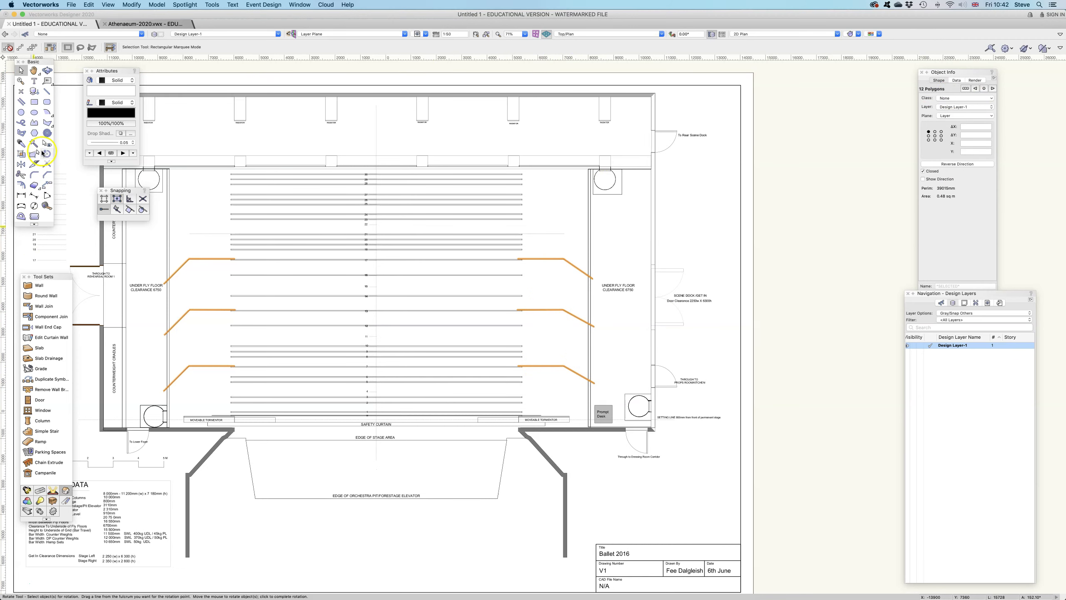
- Place a 2D locus on the stage centre line at the safety curtain
click(22, 92)
click(347, 360)
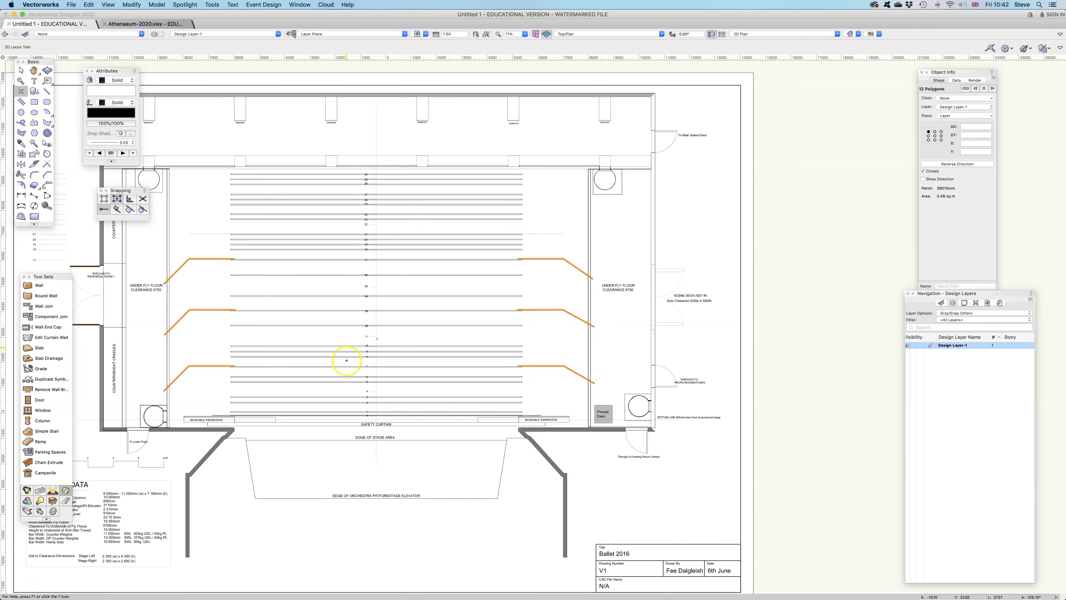
scroll(374, 419, up, 3)
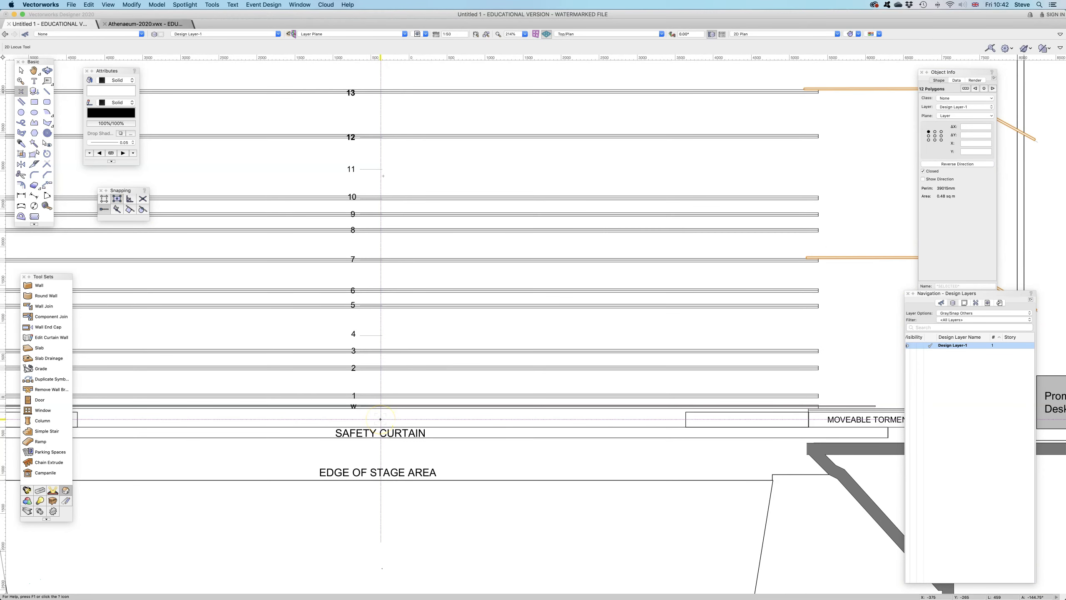
click(381, 419)
scroll(382, 418, down, 5)
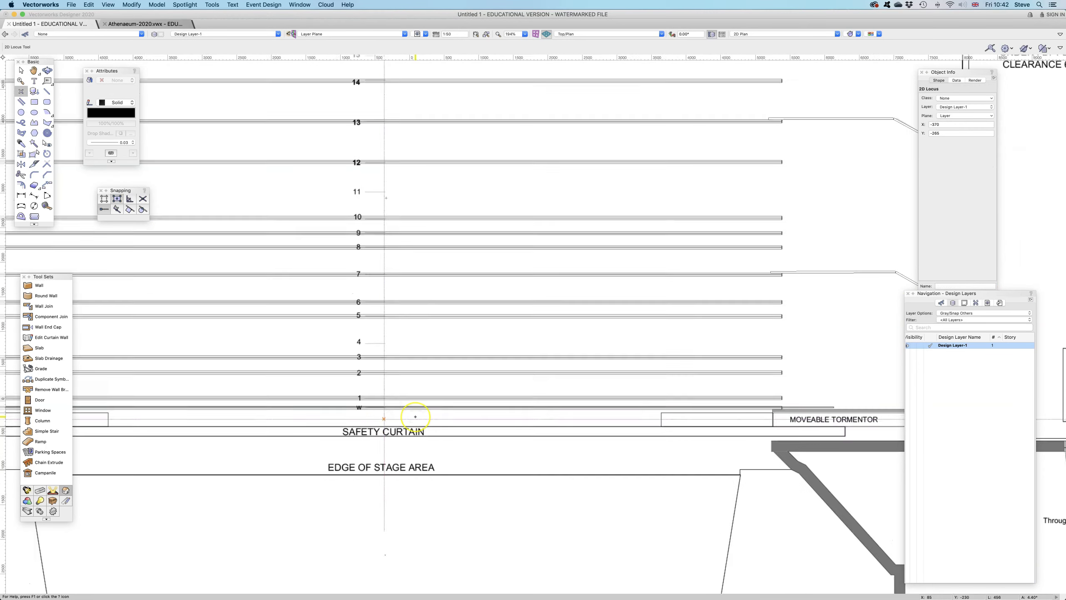
click(21, 70)
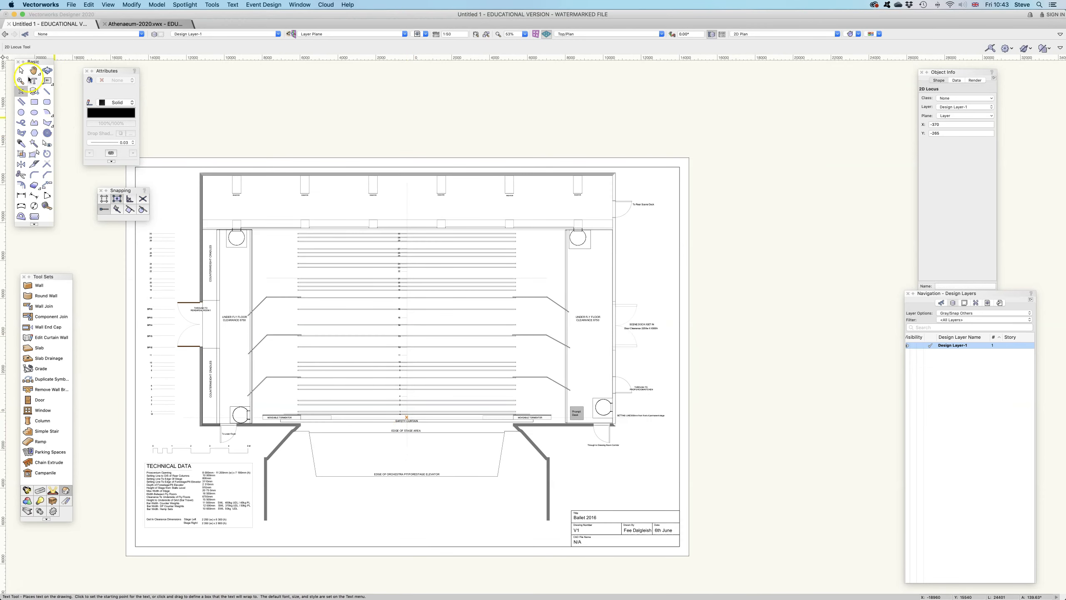
click(271, 255)
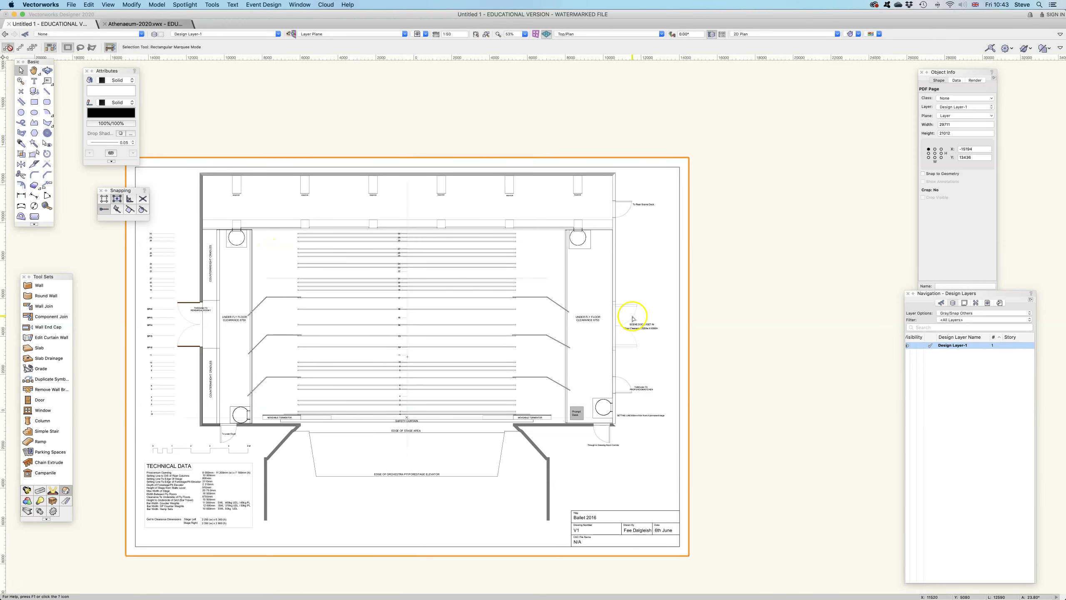
click(758, 327)
click(688, 324)
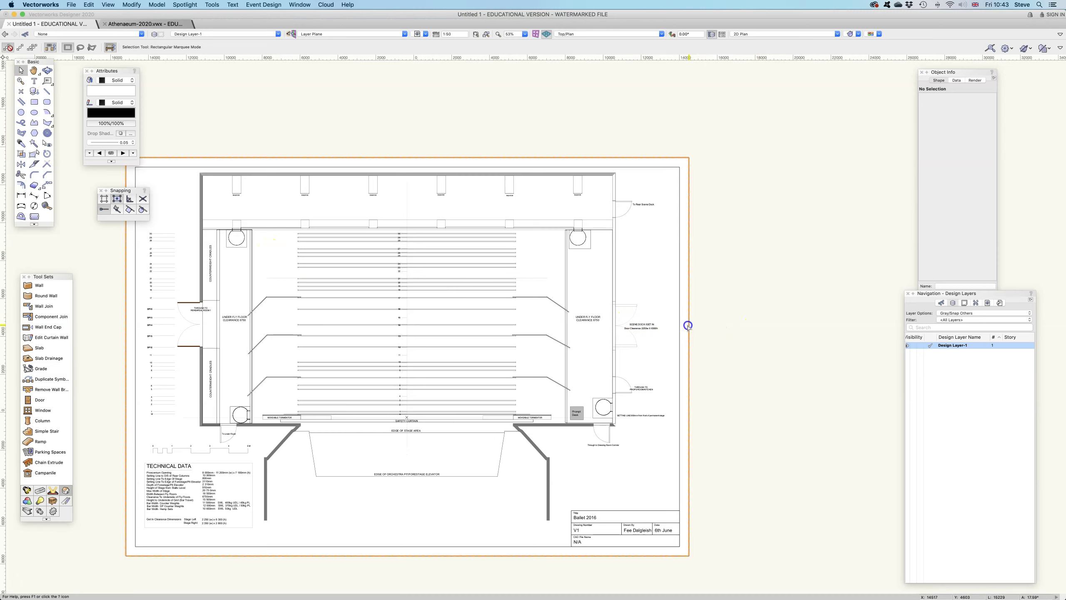
key(Delete)
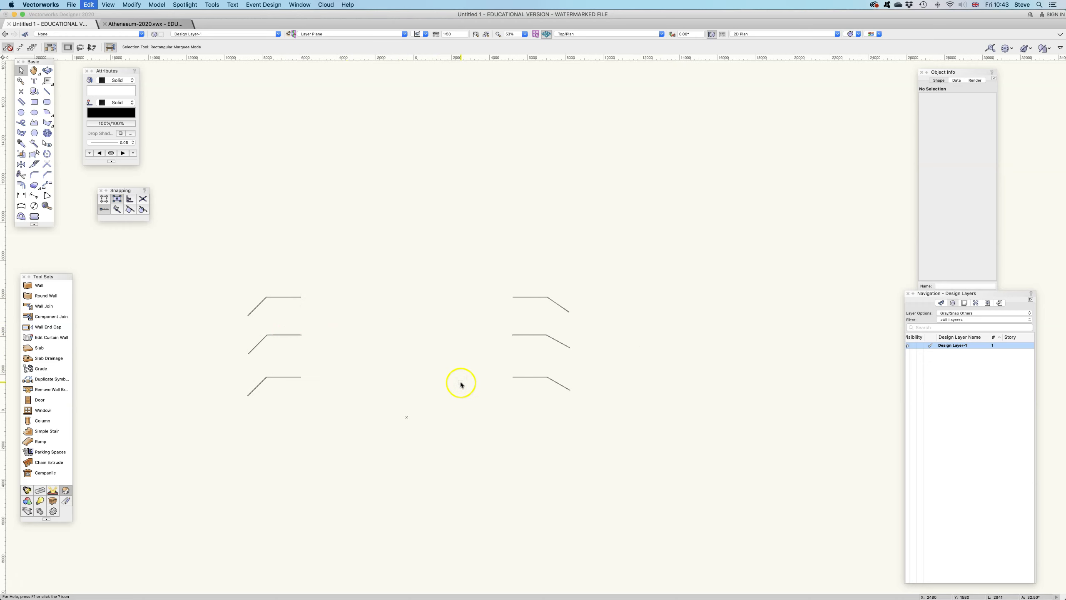
key(super+z)
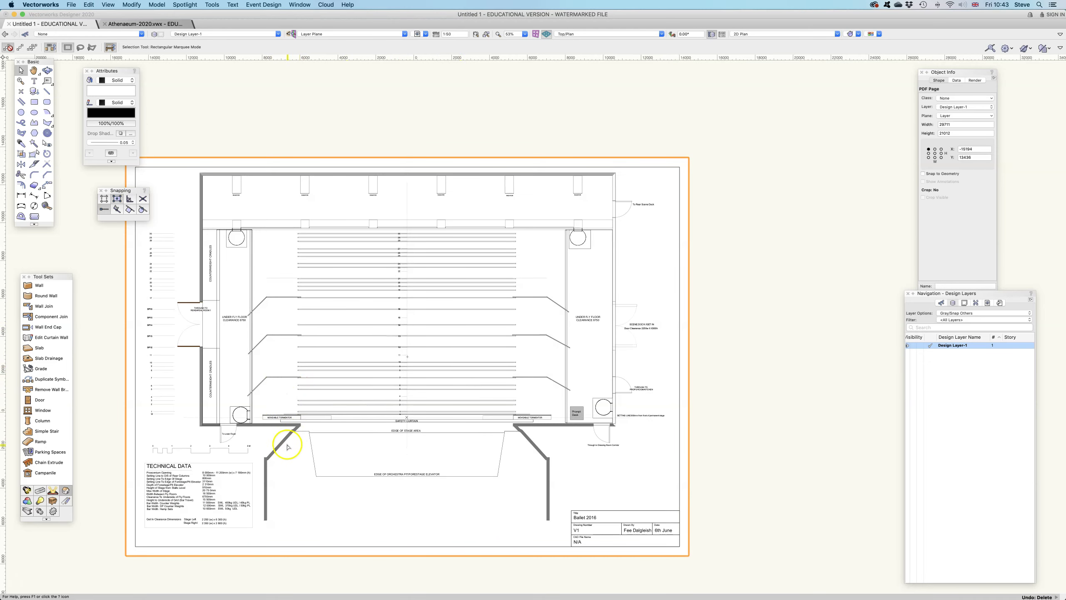
- Draw a trial linear dimension from the flat's endpoint, then undo it
click(21, 195)
scroll(295, 384, up, 4)
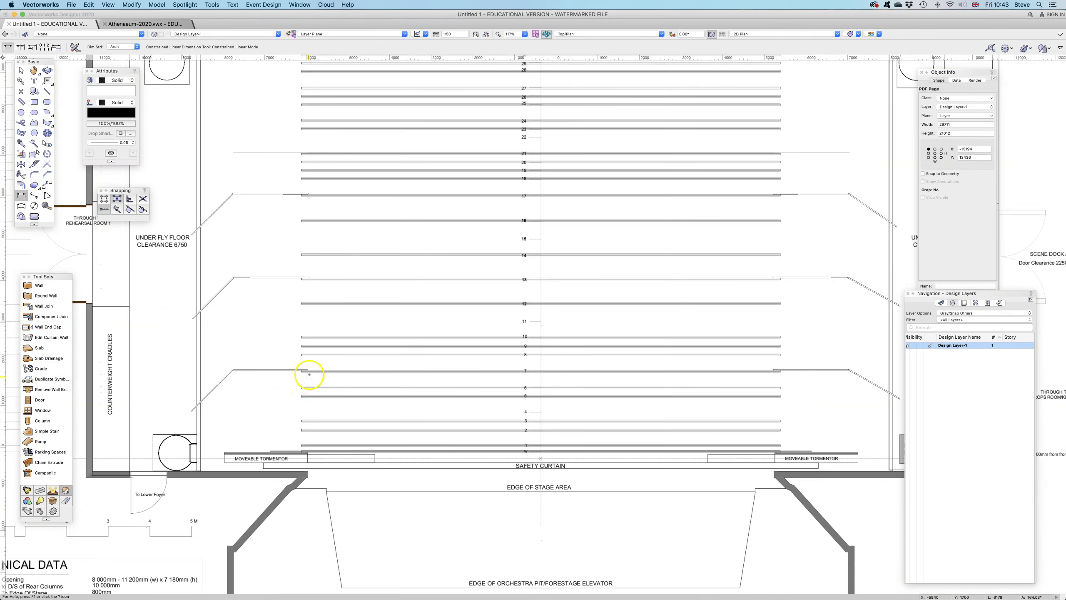
drag(308, 370, 307, 478)
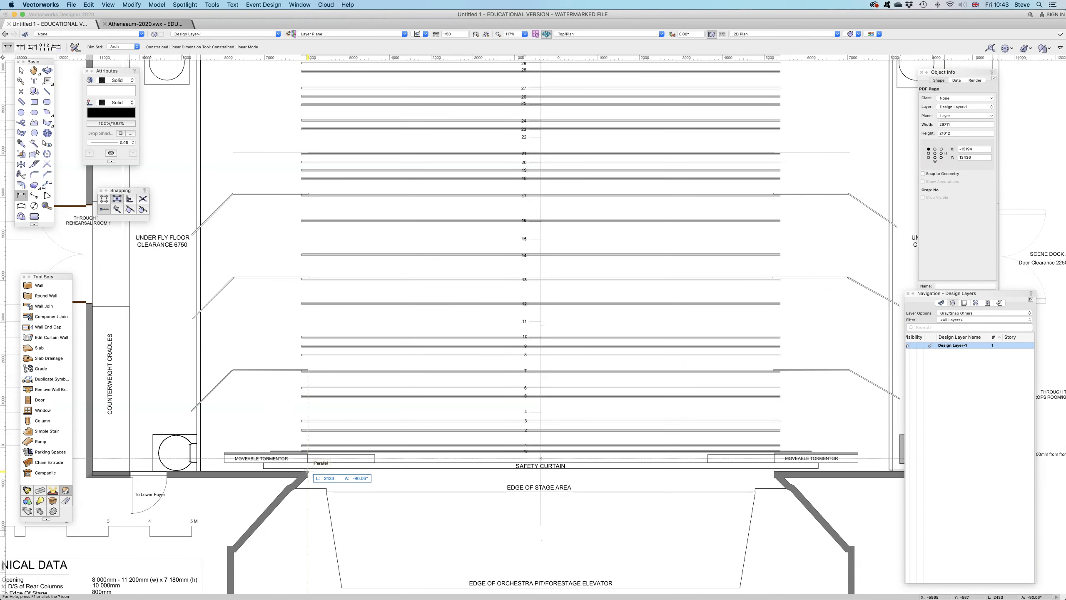
click(307, 471)
click(368, 464)
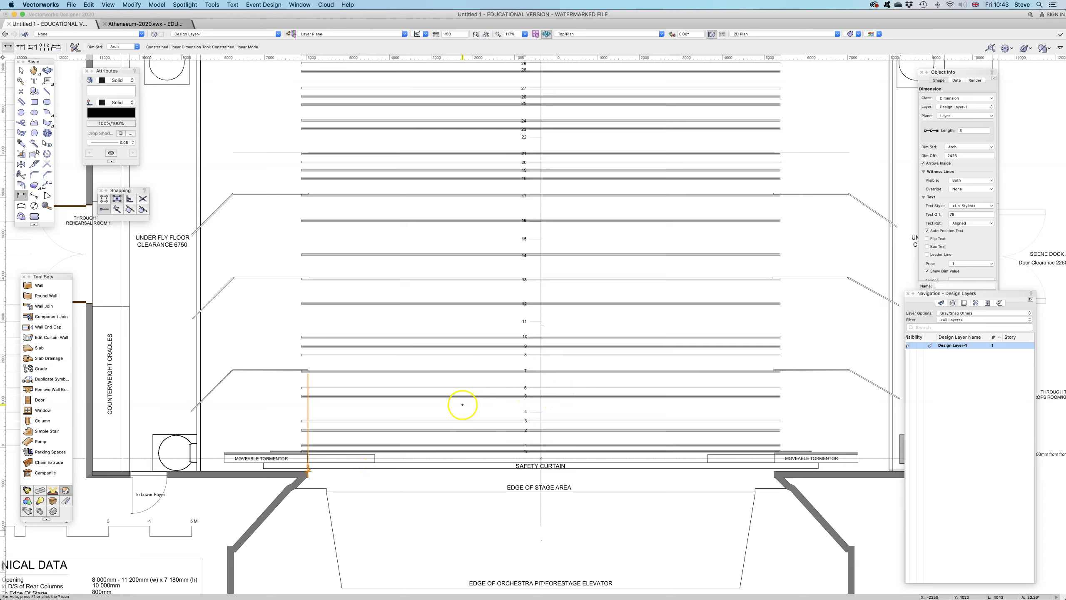
key(ctrl+z)
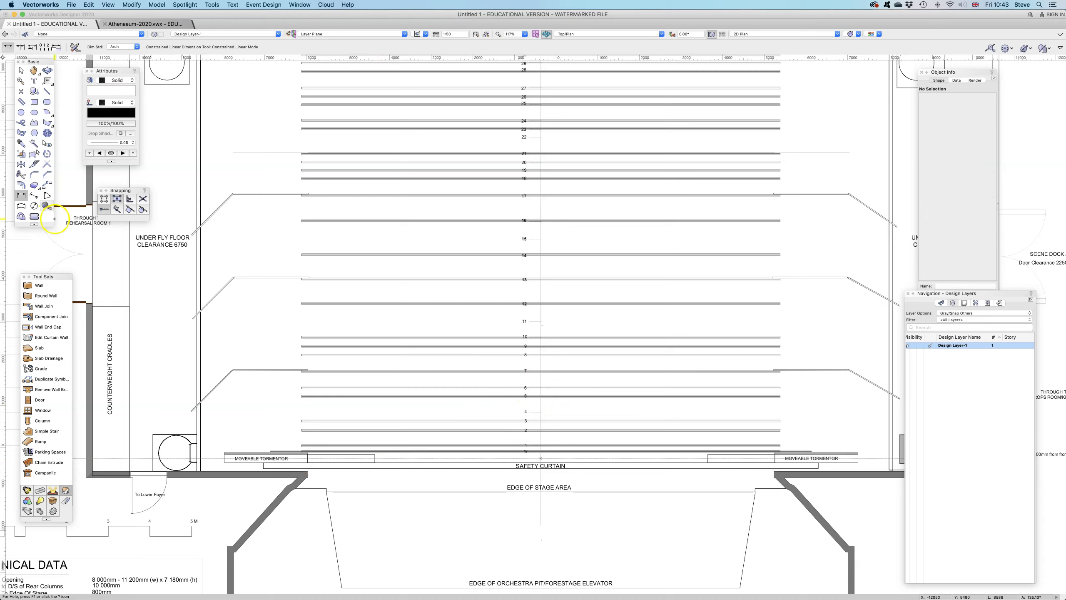
- Tape-measure from the lower-left flat corner to the safety curtain line, about 2441 mm
click(47, 206)
click(308, 369)
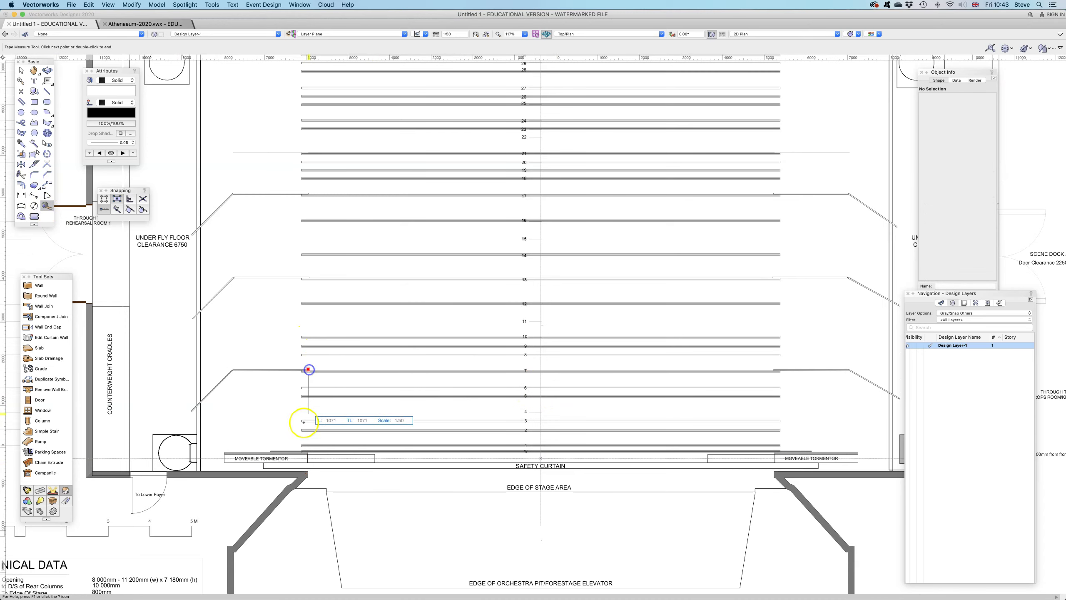
double_click(308, 471)
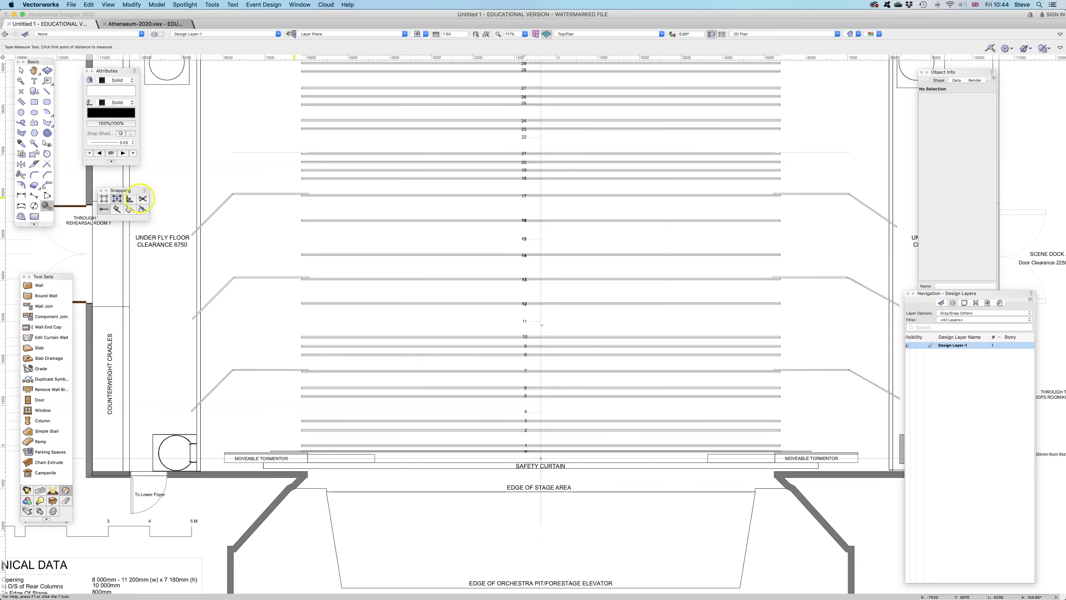
click(21, 70)
scroll(241, 313, down, 4)
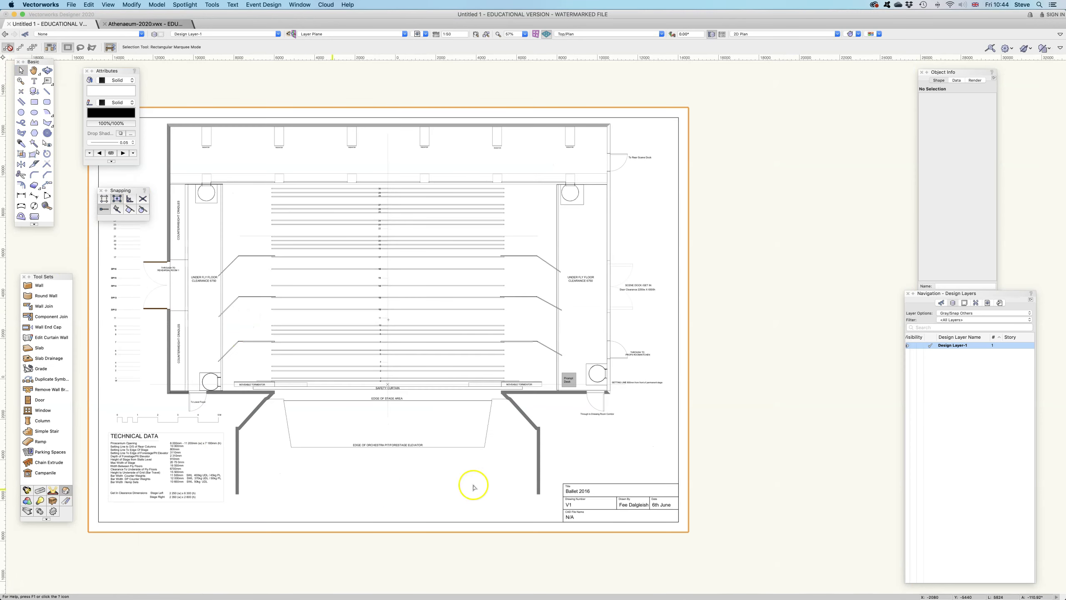
- Delete the imported stage plan, leaving only the six masking flats and the locus
click(686, 472)
key(Delete)
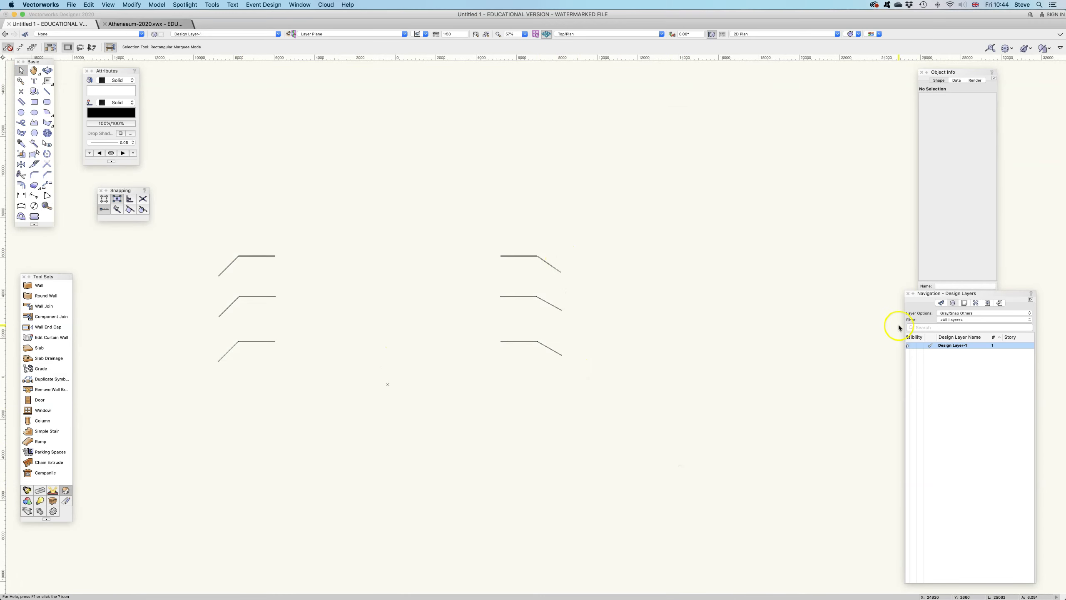
click(193, 5)
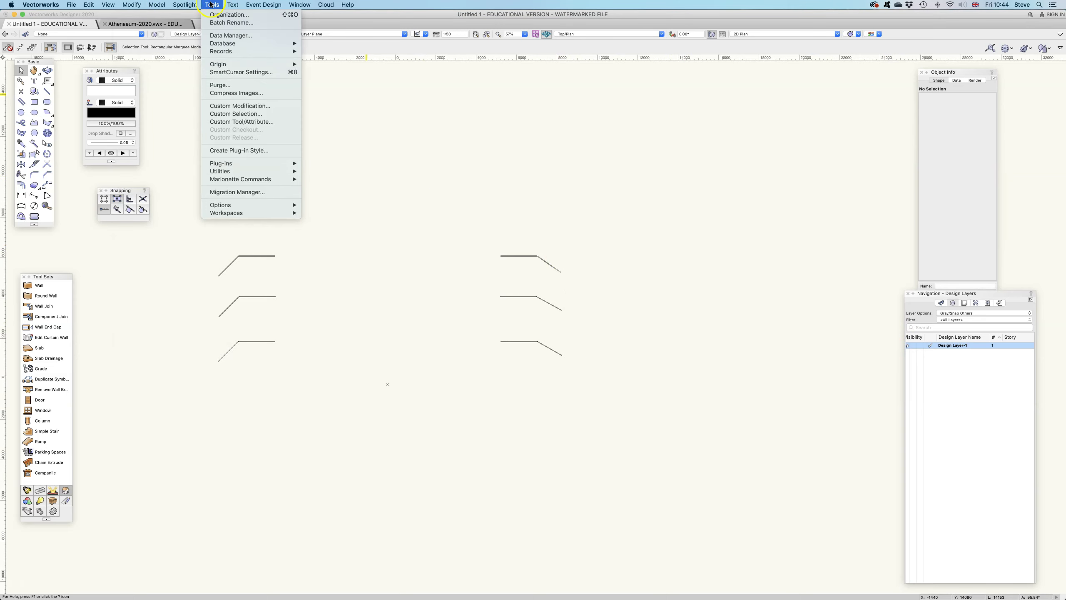
- Add a new reference to Athenaeum-2020.vwx from the Dropbox folder
click(222, 14)
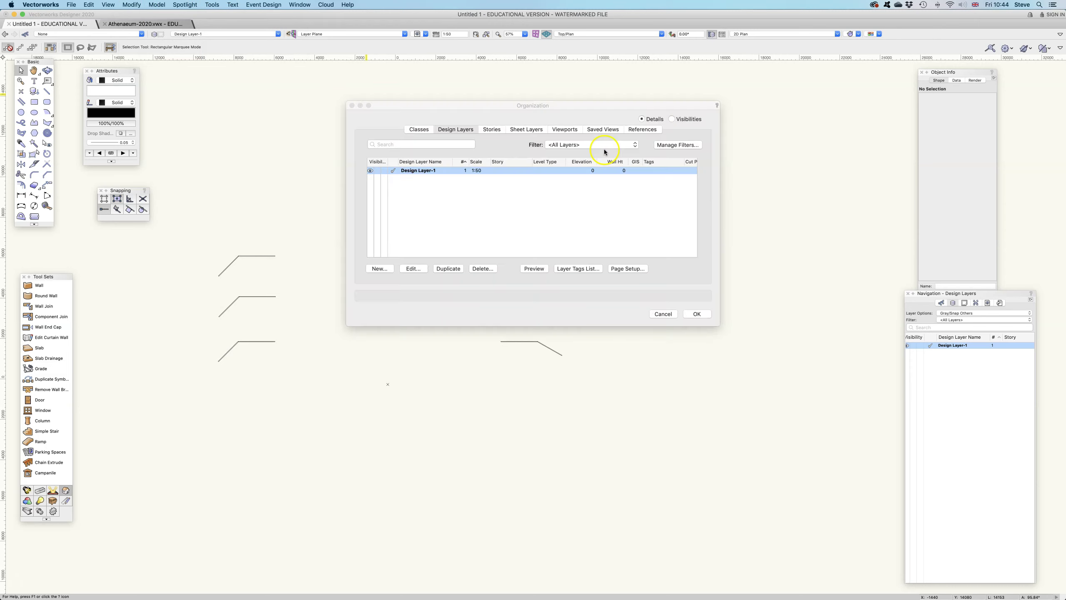
click(643, 130)
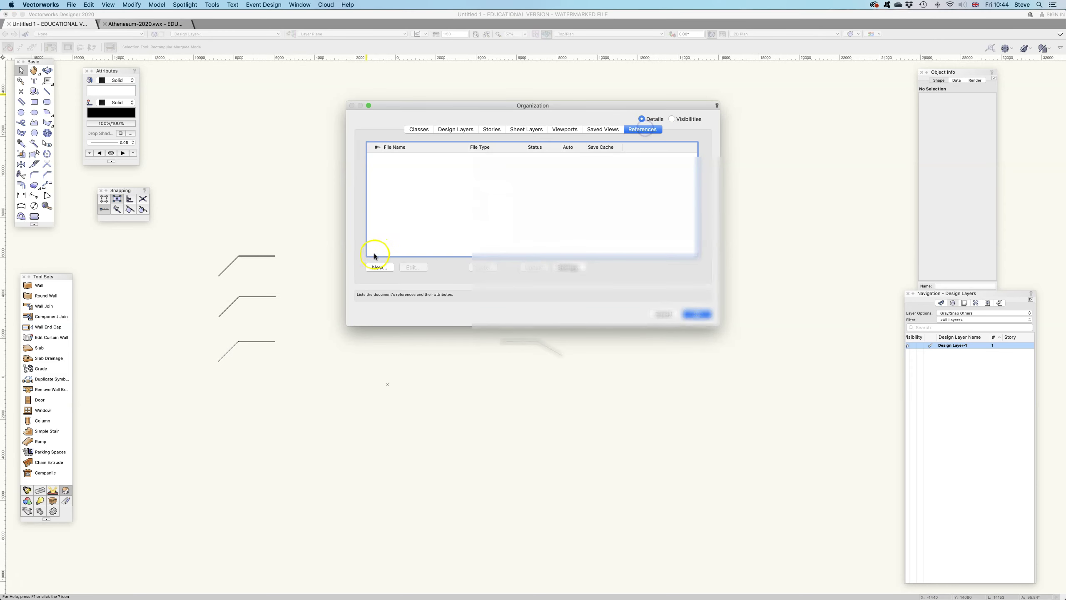
click(380, 268)
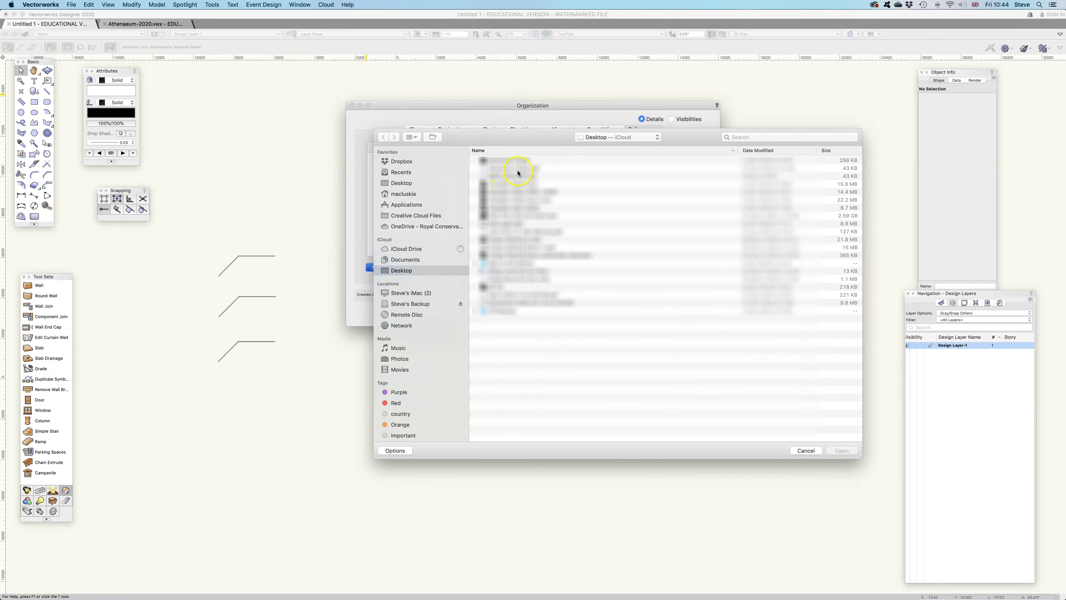
click(403, 162)
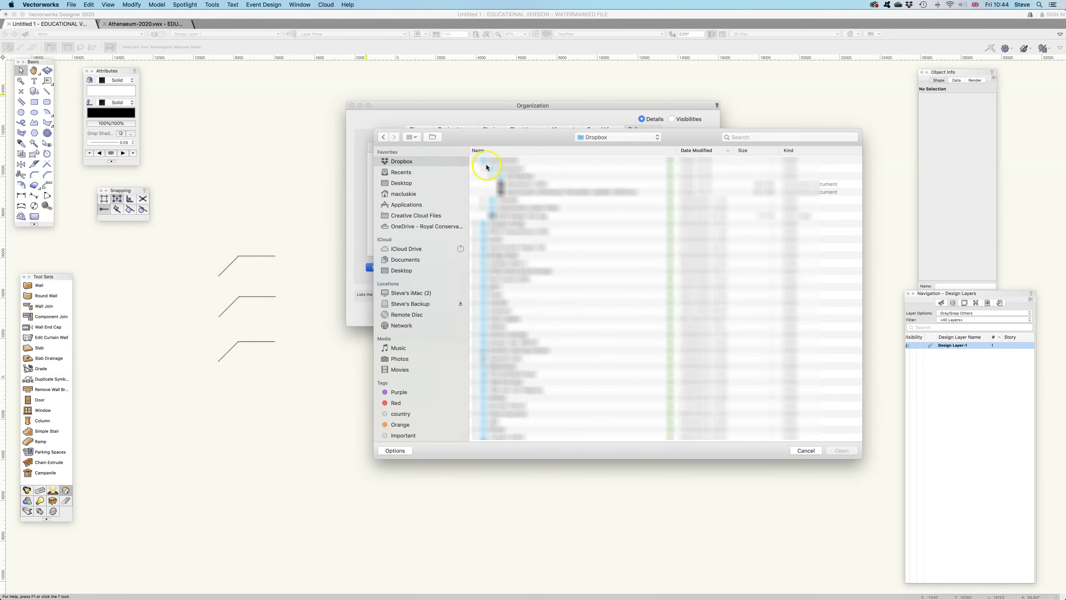
click(524, 185)
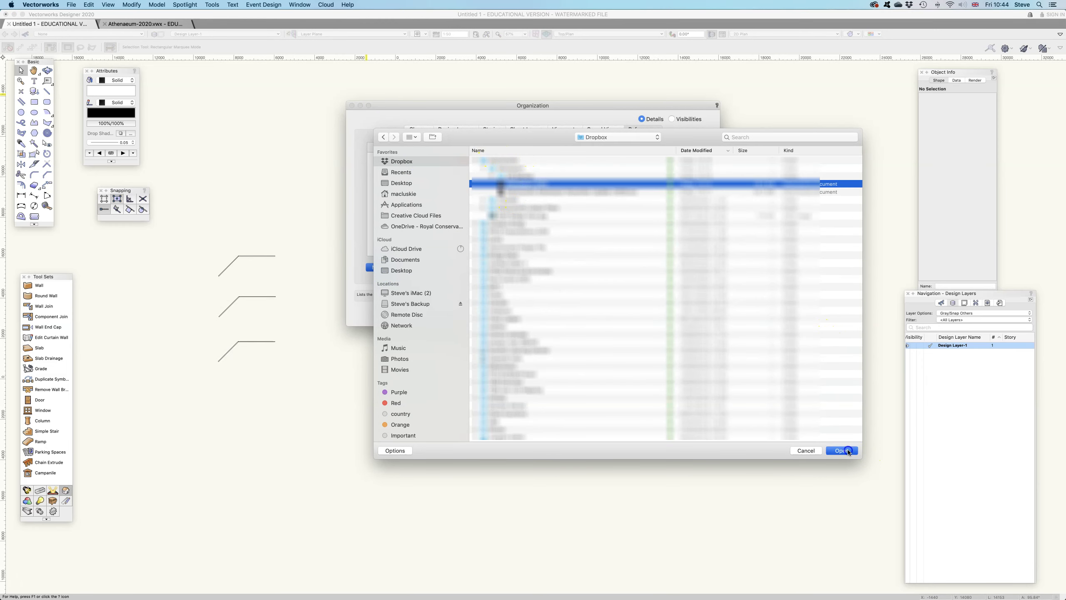
click(841, 450)
- Tick the Dock stage level, P.S. Wall, Stage Walls and Stage Level (0) layers
scroll(464, 208, down, 5)
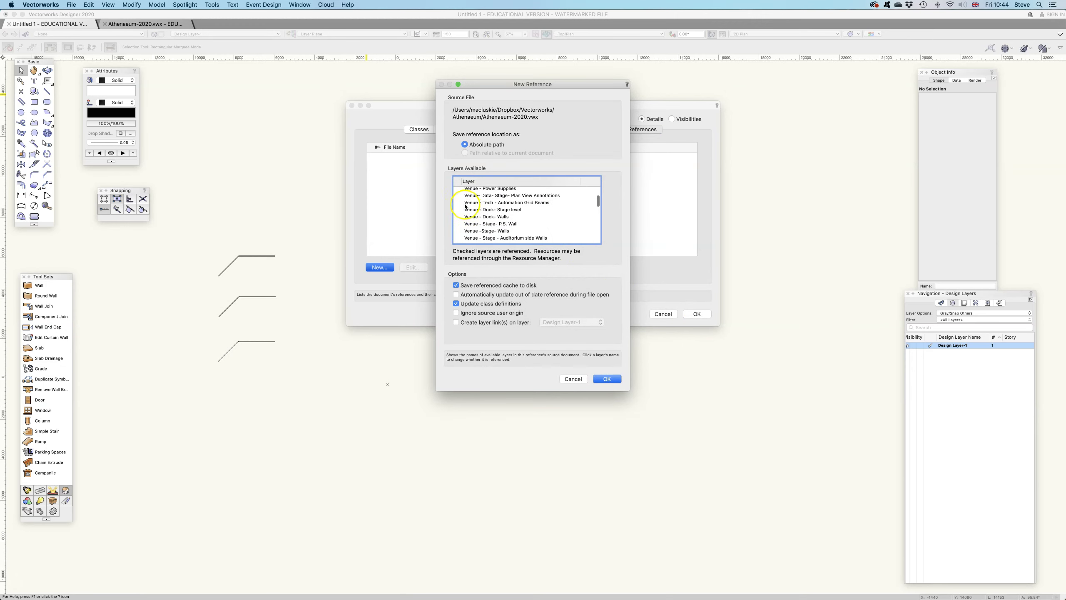
click(461, 210)
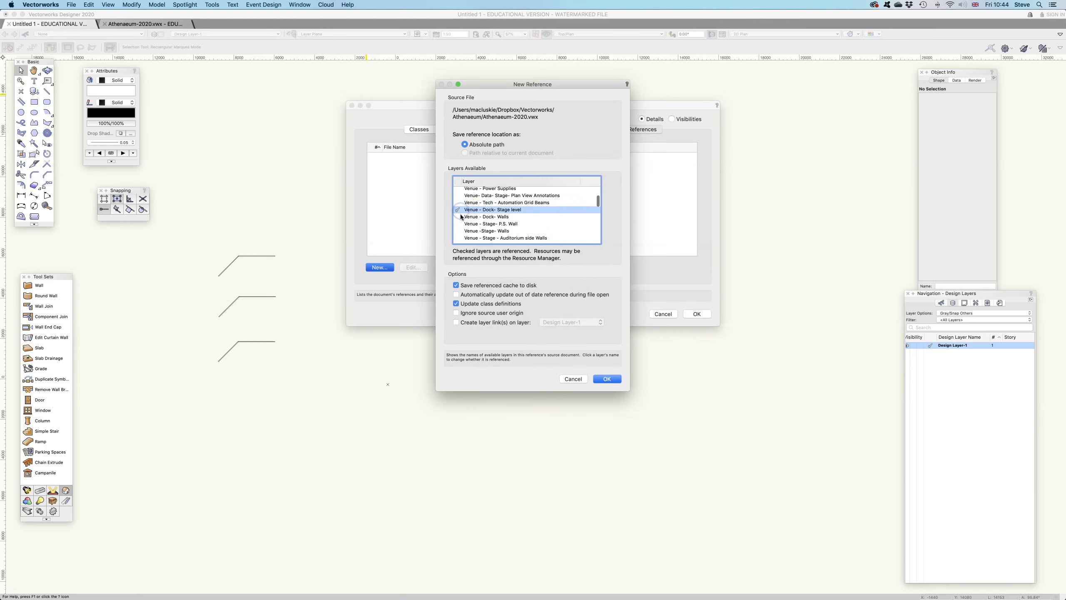
click(459, 225)
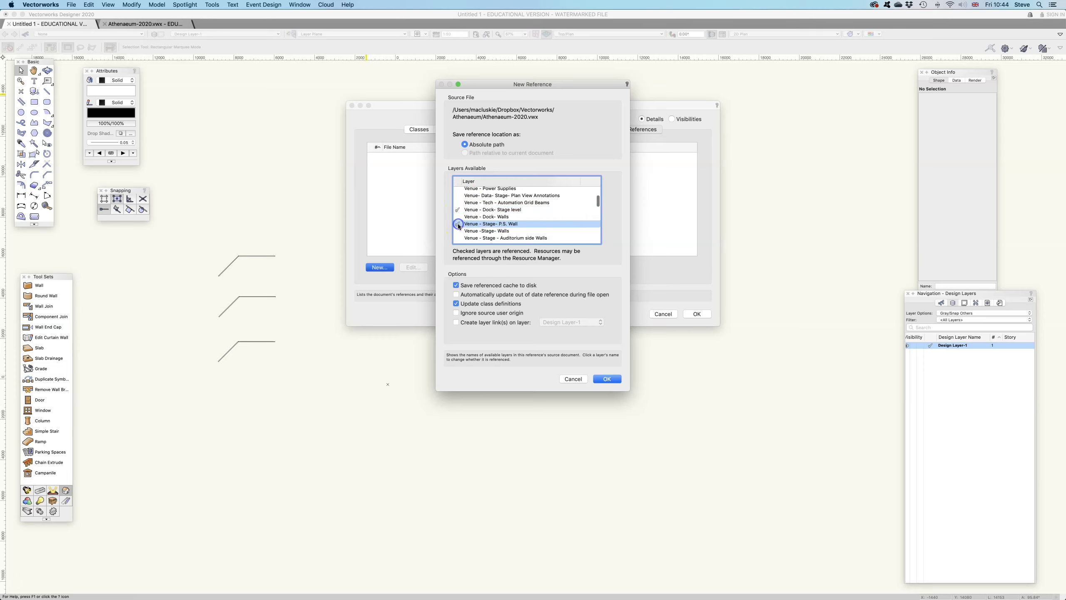
scroll(465, 227, down, 2)
click(468, 221)
scroll(469, 224, down, 3)
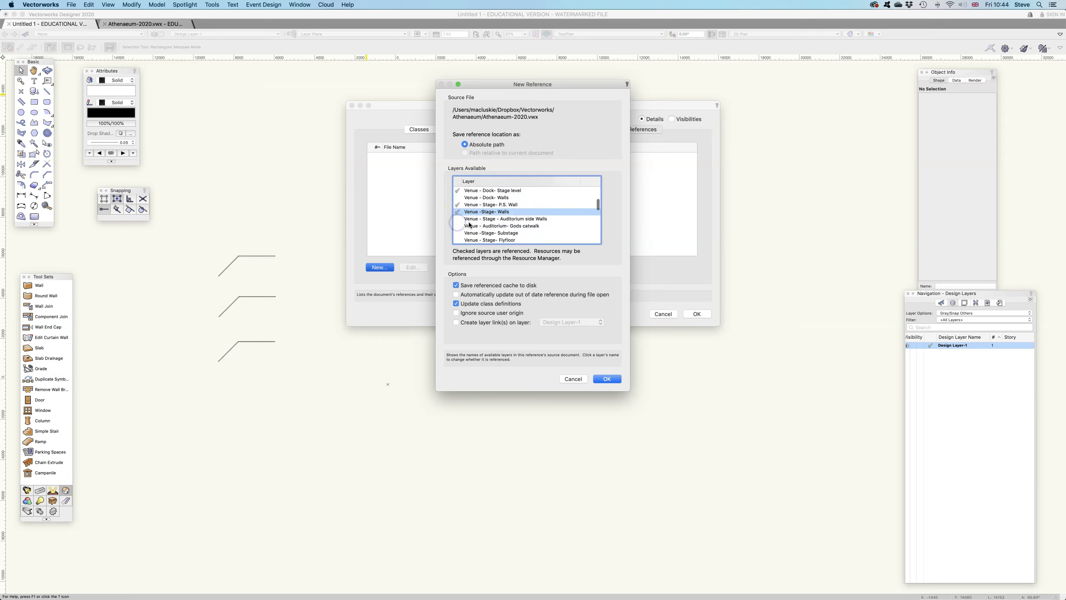
scroll(464, 218, down, 5)
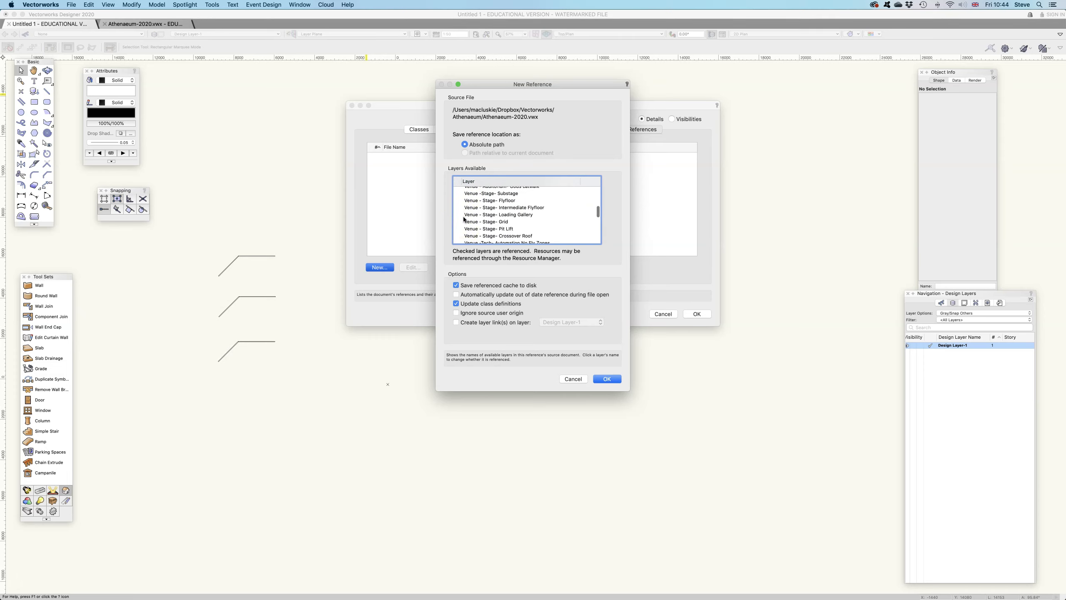
scroll(464, 218, down, 2)
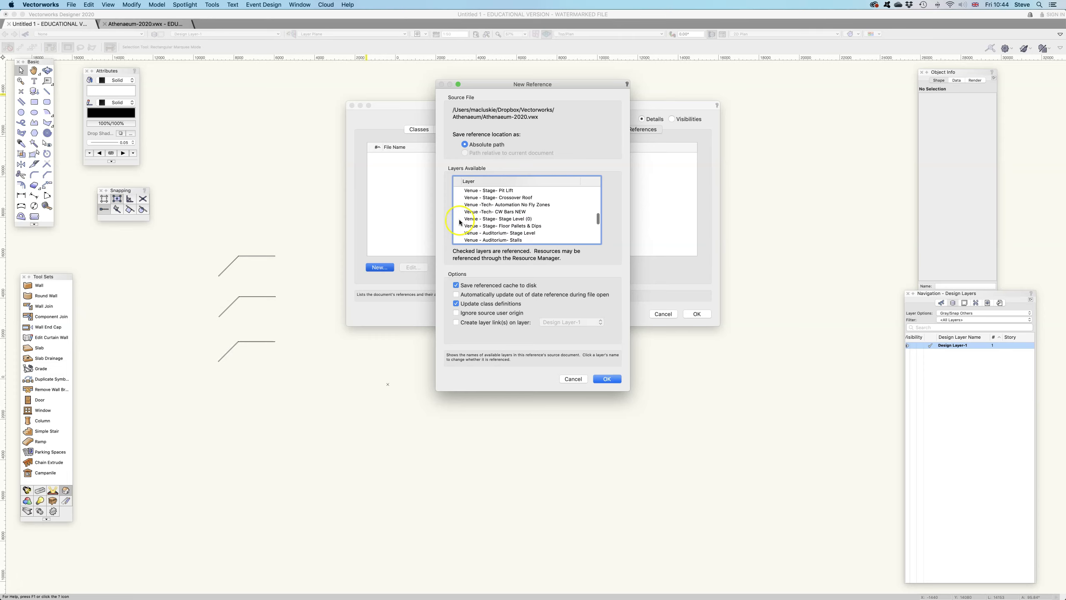
click(458, 218)
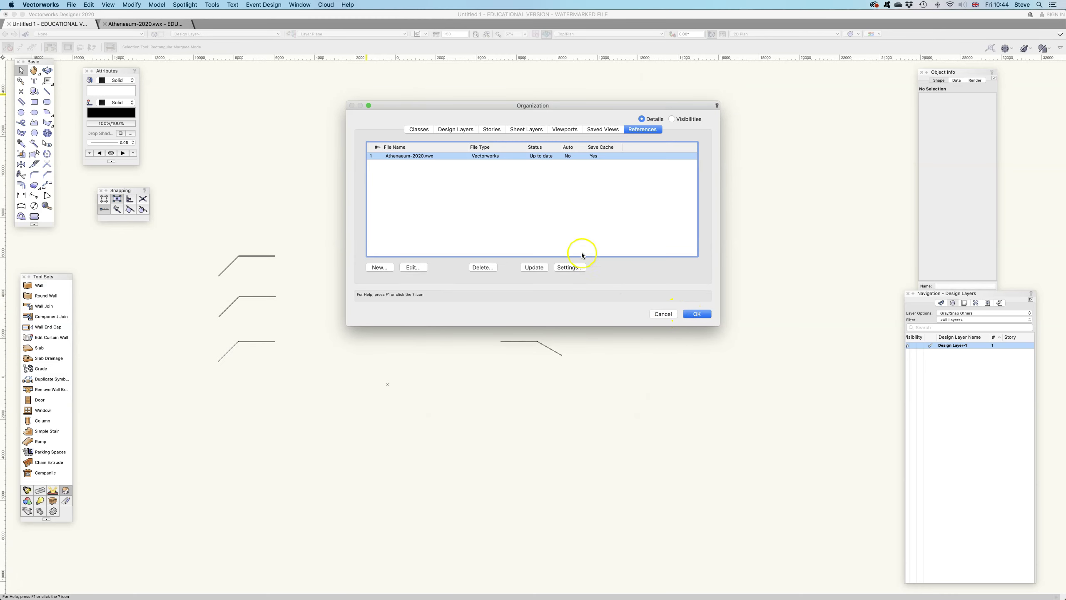
- Review and accept the reference's four chosen venue layers
click(413, 267)
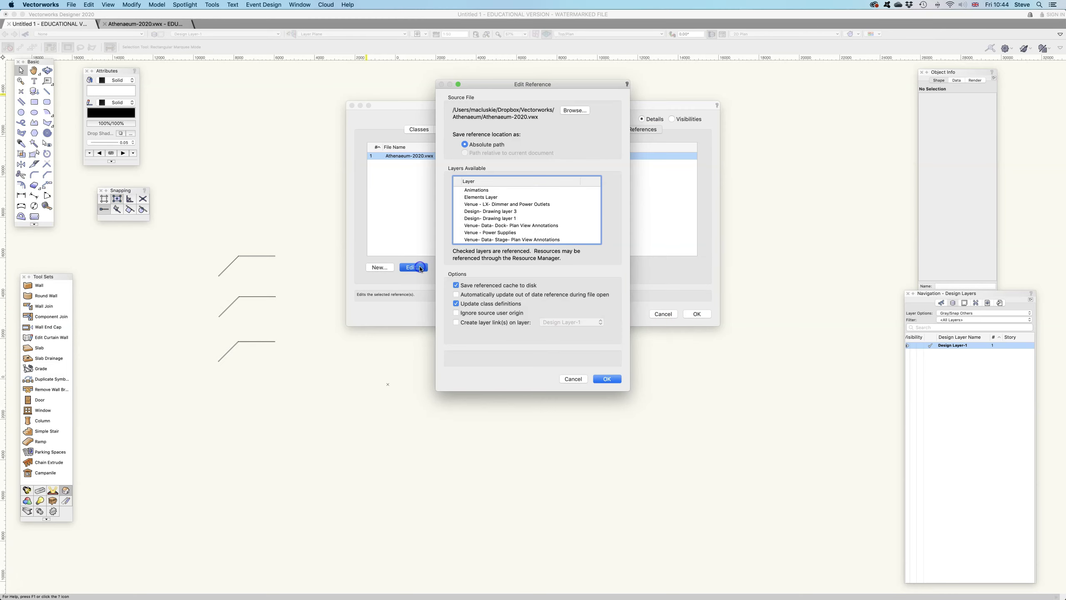
scroll(467, 211, down, 1)
scroll(467, 211, down, 10)
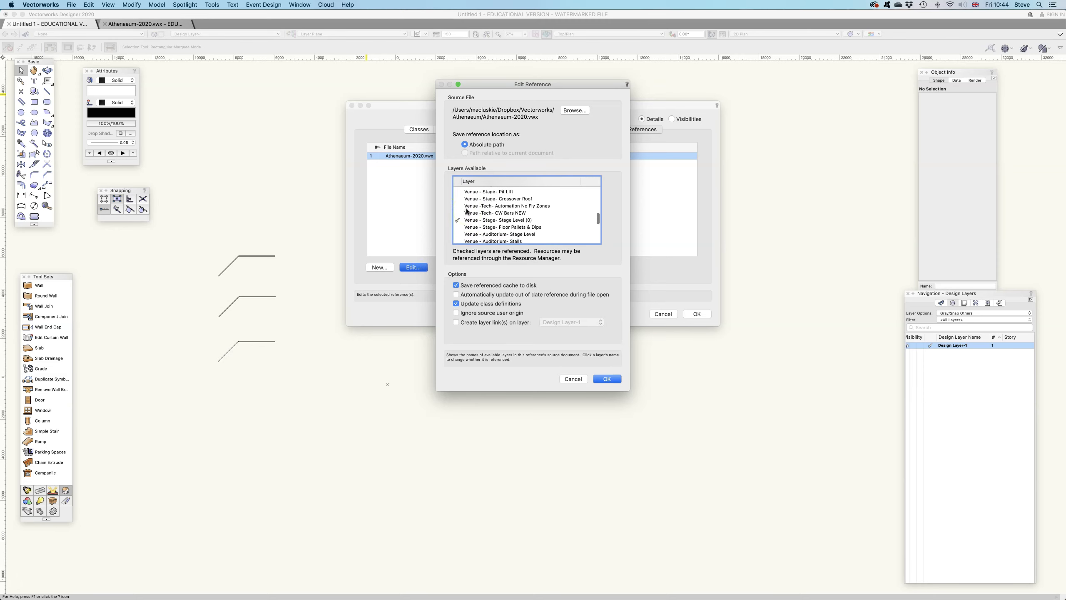
click(610, 379)
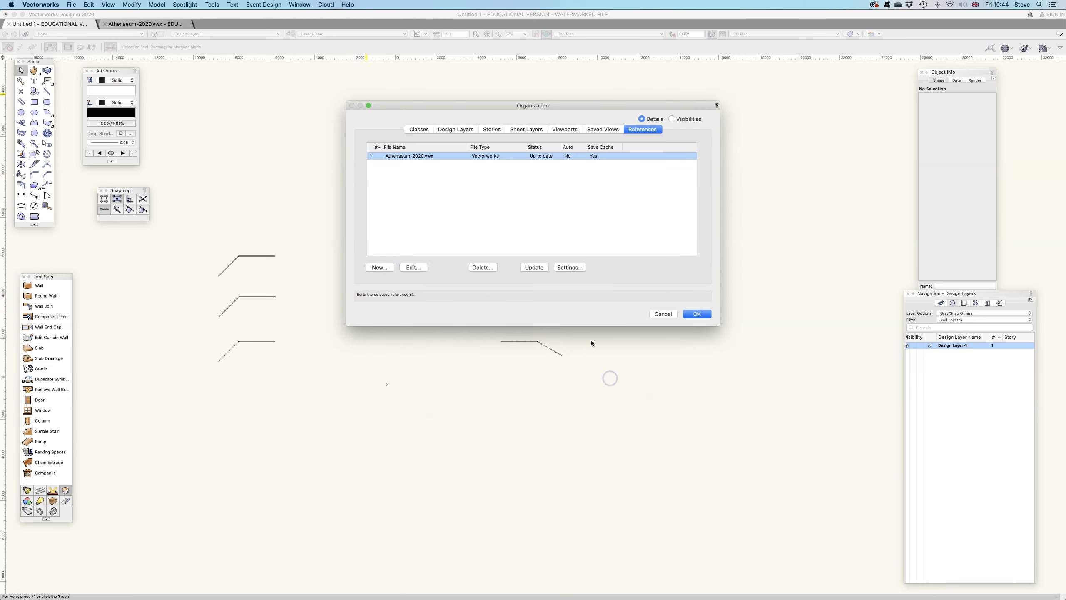
- Accept the reference settings with Layer import and dismiss the webinar notification
click(567, 267)
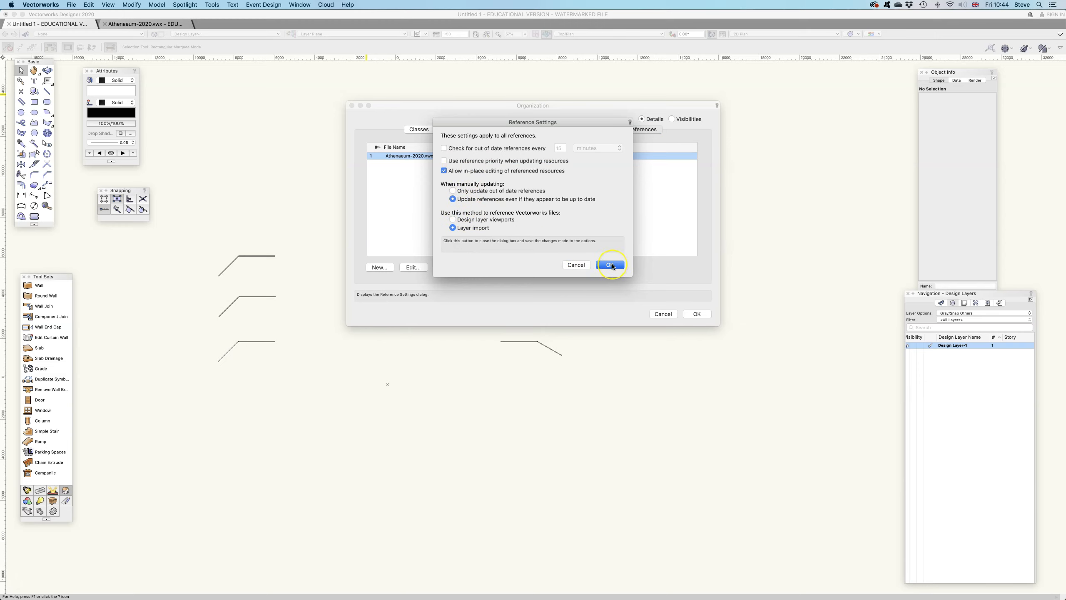
click(610, 265)
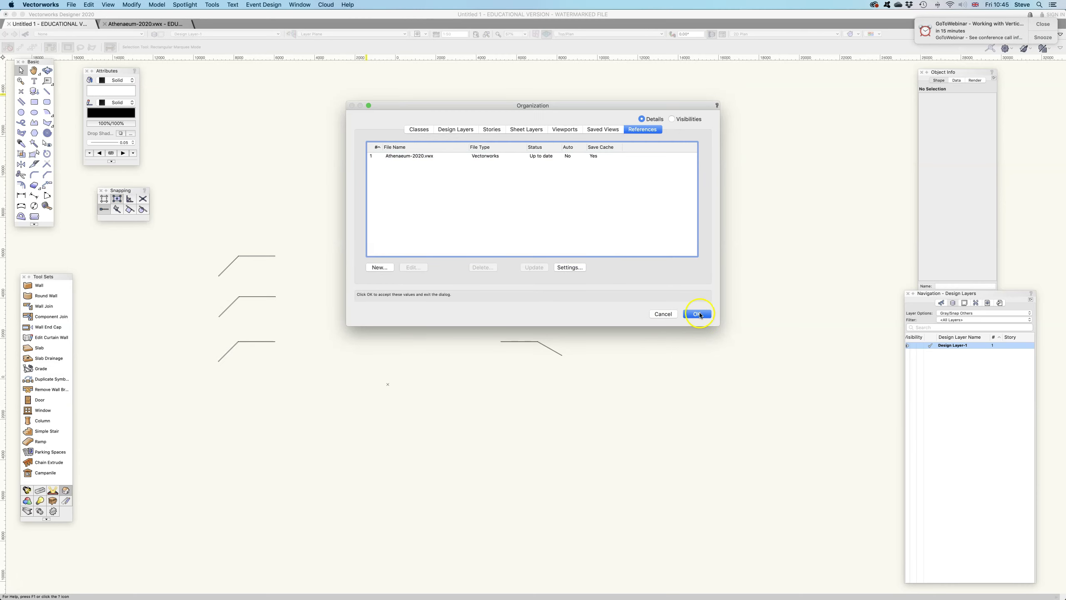
click(1049, 25)
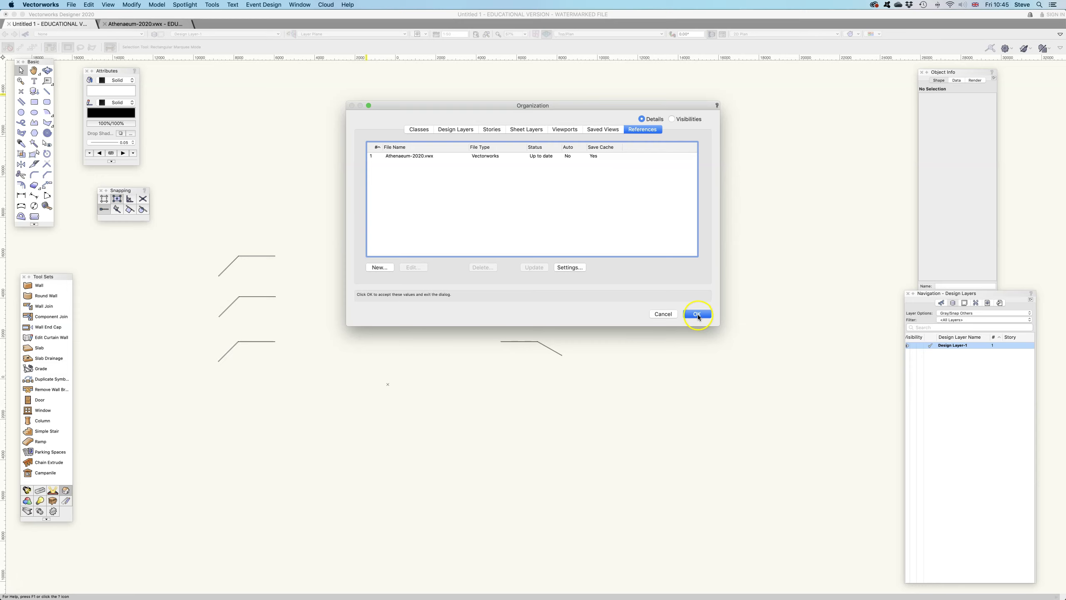
- Close the Organization dialog, reposition the view, and bring up the Design Layers list
click(697, 315)
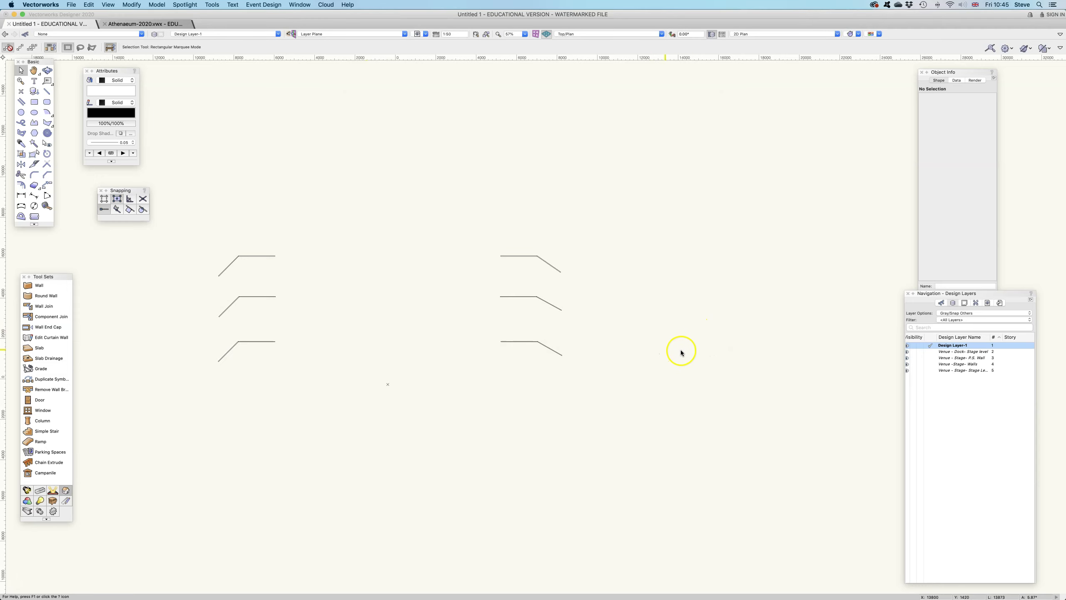
drag(592, 321, 726, 340)
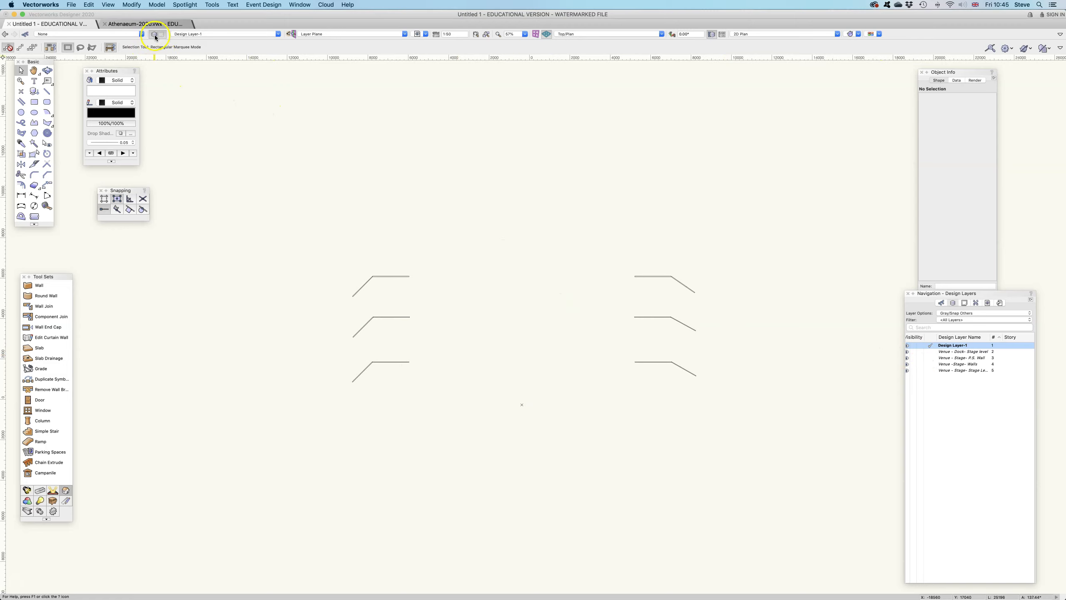
scroll(554, 266, down, 15)
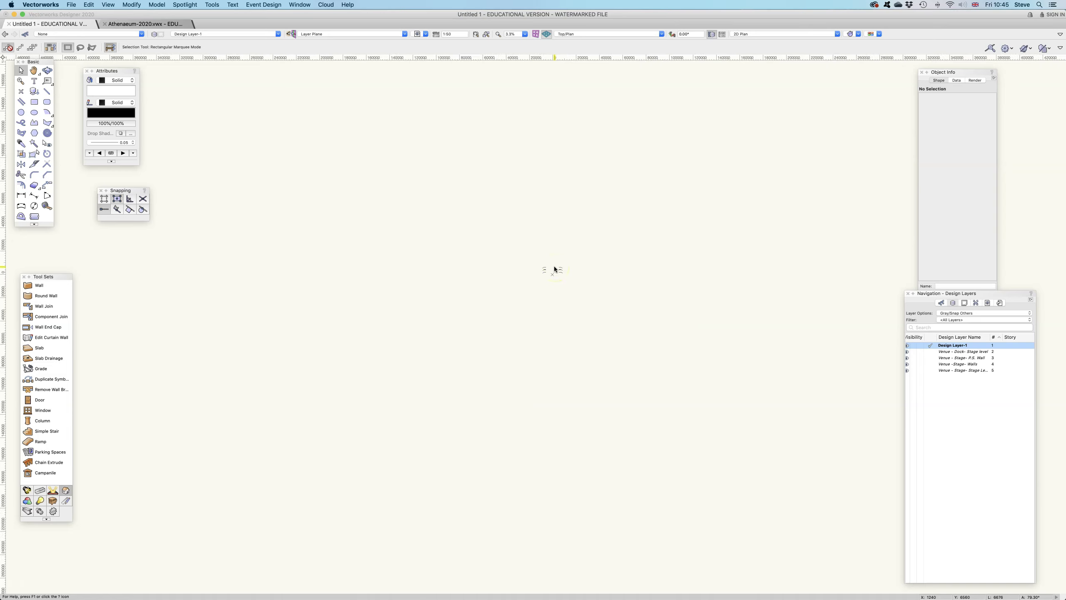
scroll(554, 266, up, 15)
click(218, 69)
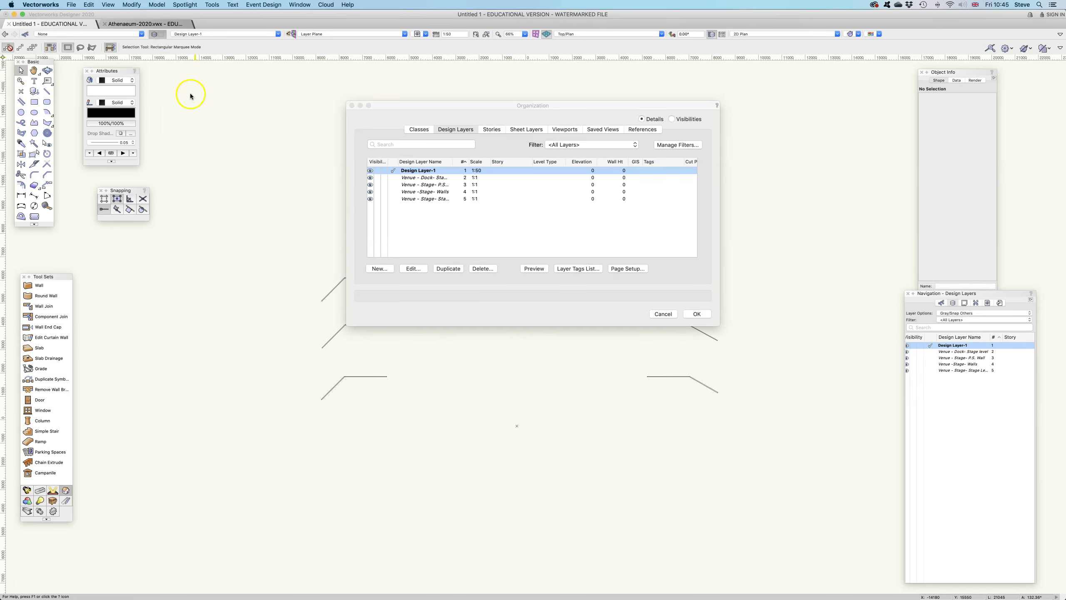
- Set all four referenced Athenaeum venue layers to a 1:50 scale
click(473, 178)
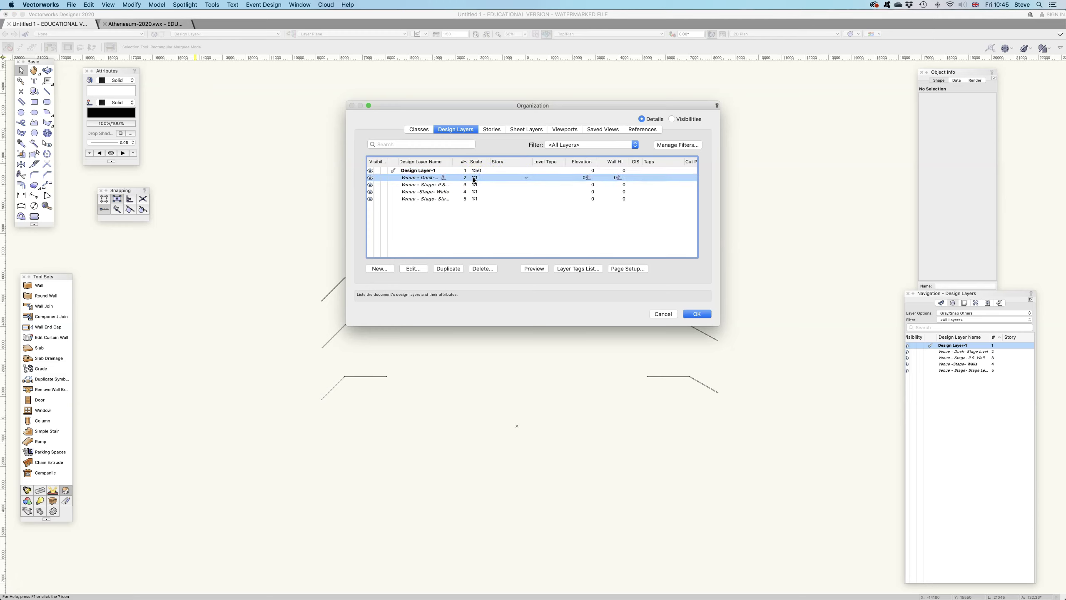
shift+click(475, 199)
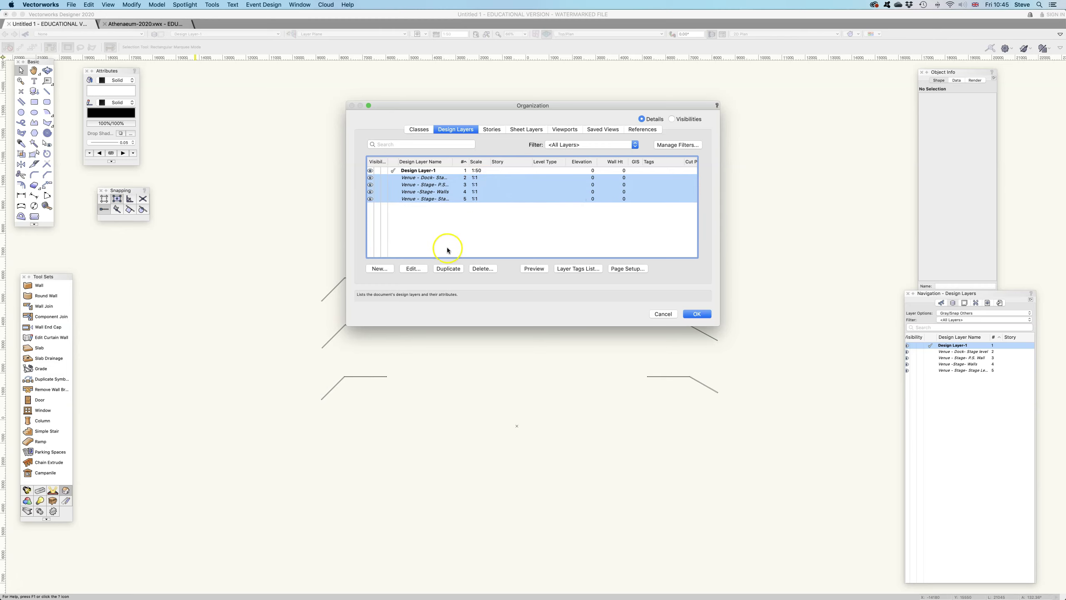
click(413, 269)
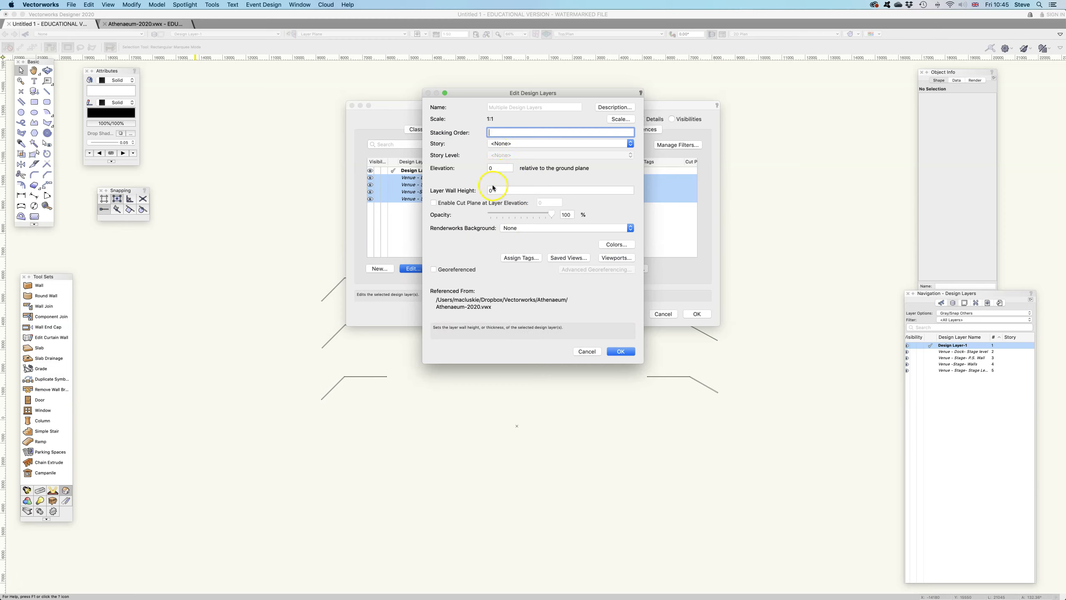
click(621, 119)
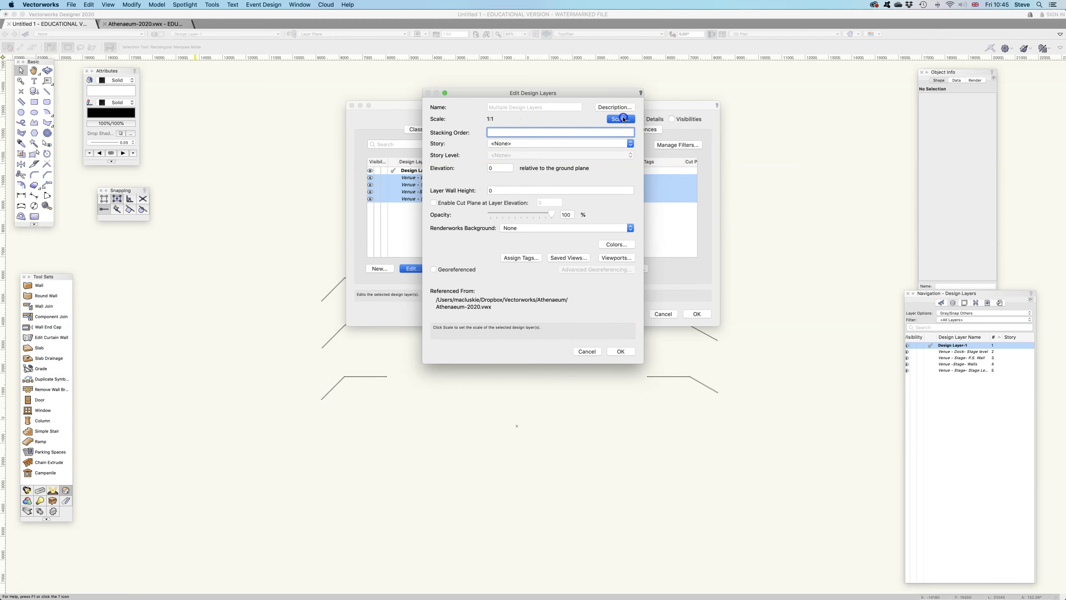
click(584, 172)
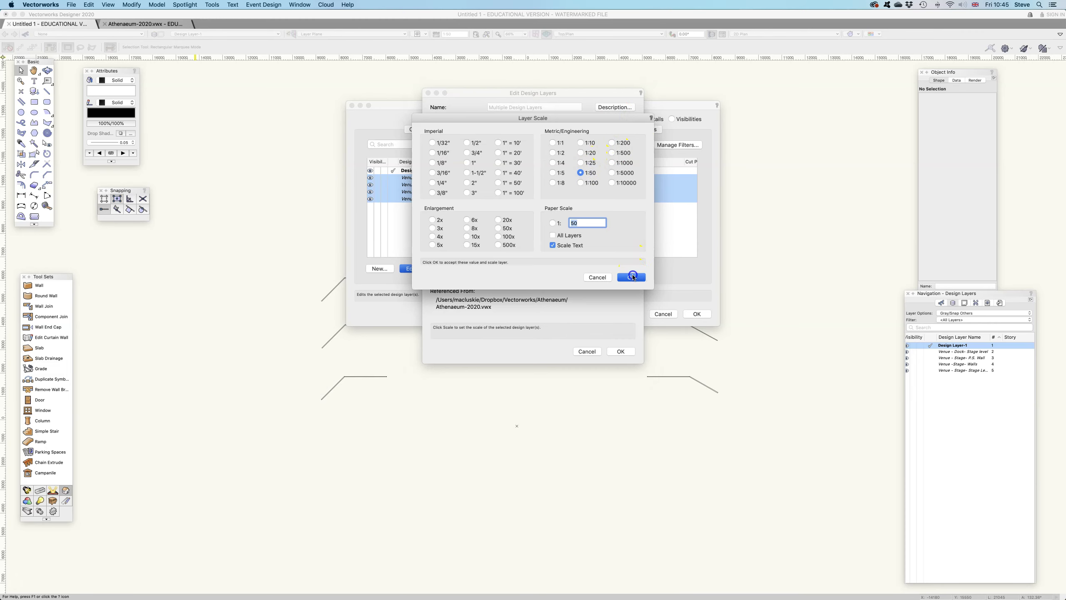
click(630, 277)
click(622, 351)
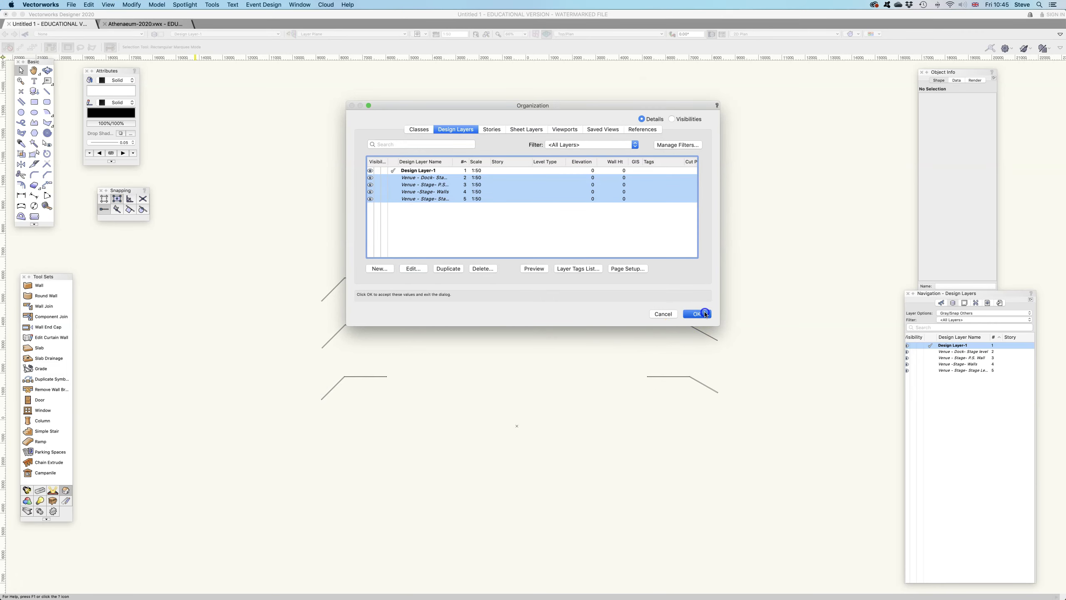
click(696, 314)
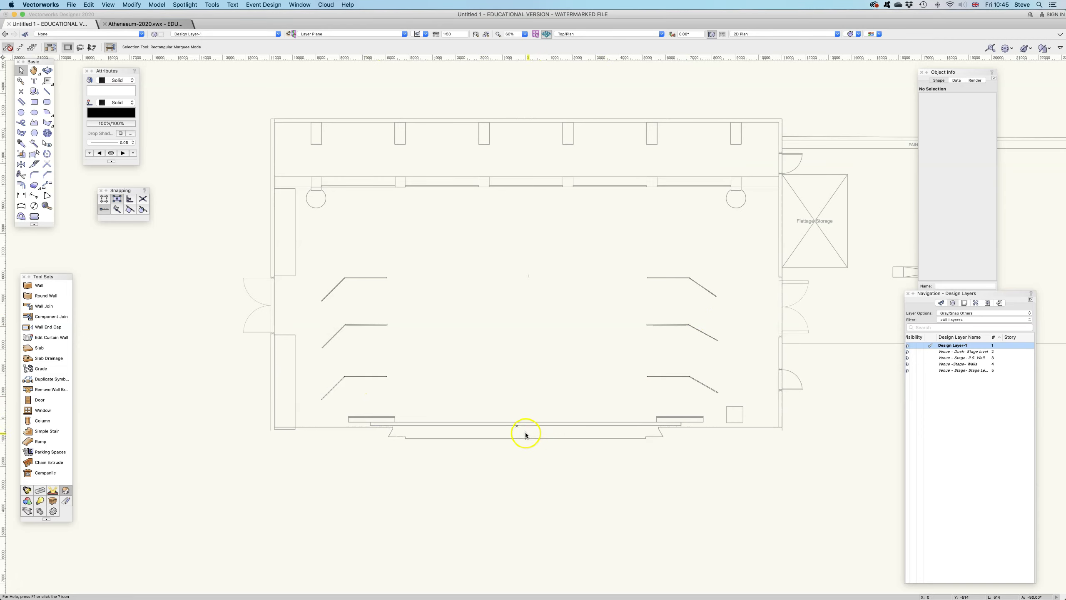
- Marquee-select all 13 traced masking flat lines within the venue room
scroll(522, 431, up, 5)
scroll(521, 421, up, 3)
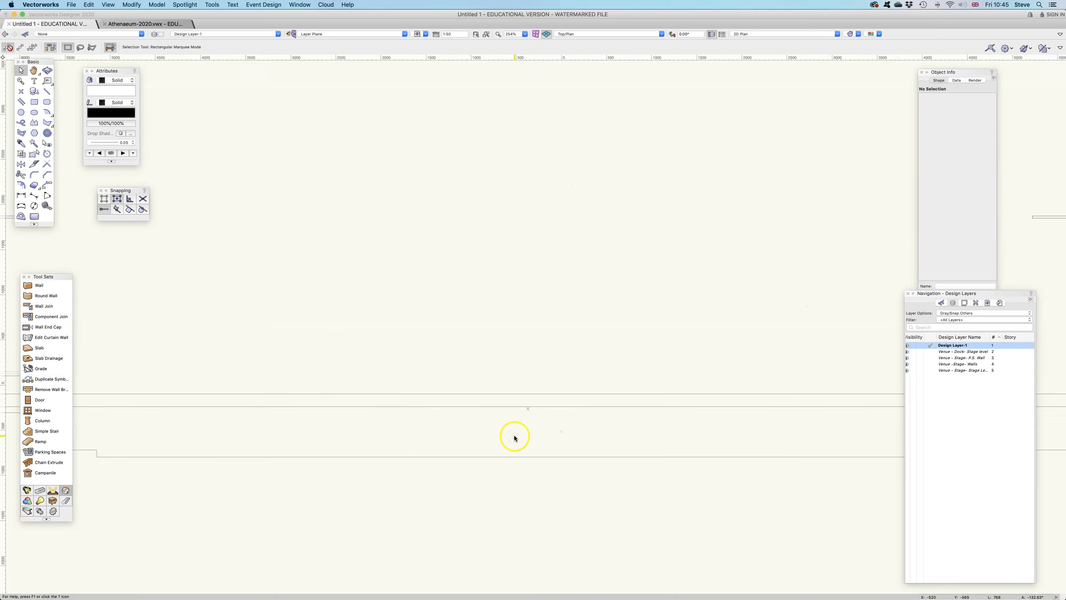
scroll(529, 411, down, 8)
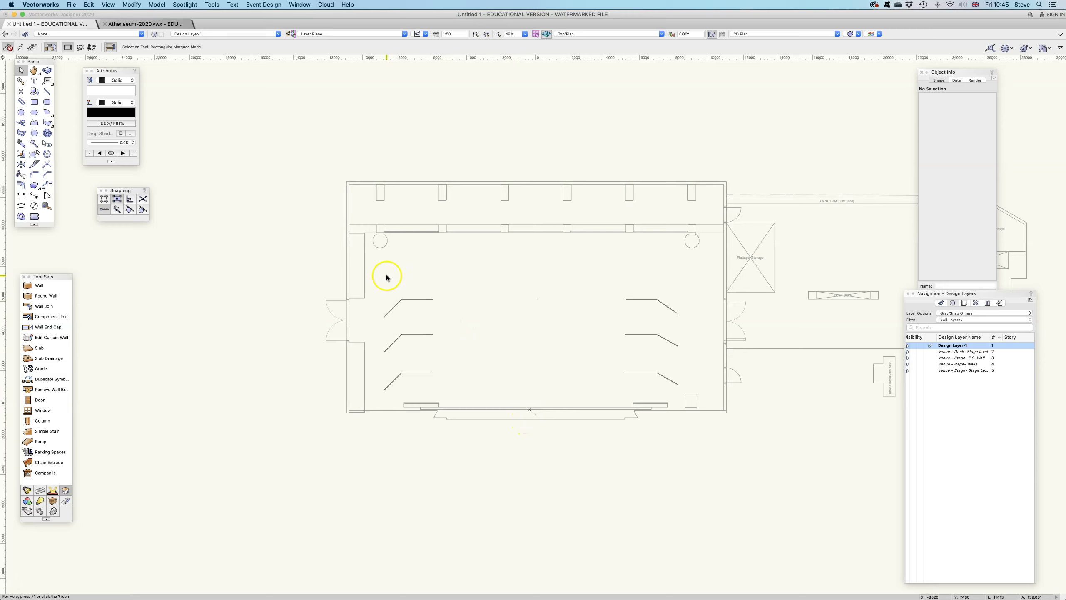
click(397, 302)
click(379, 274)
drag(378, 274, 693, 419)
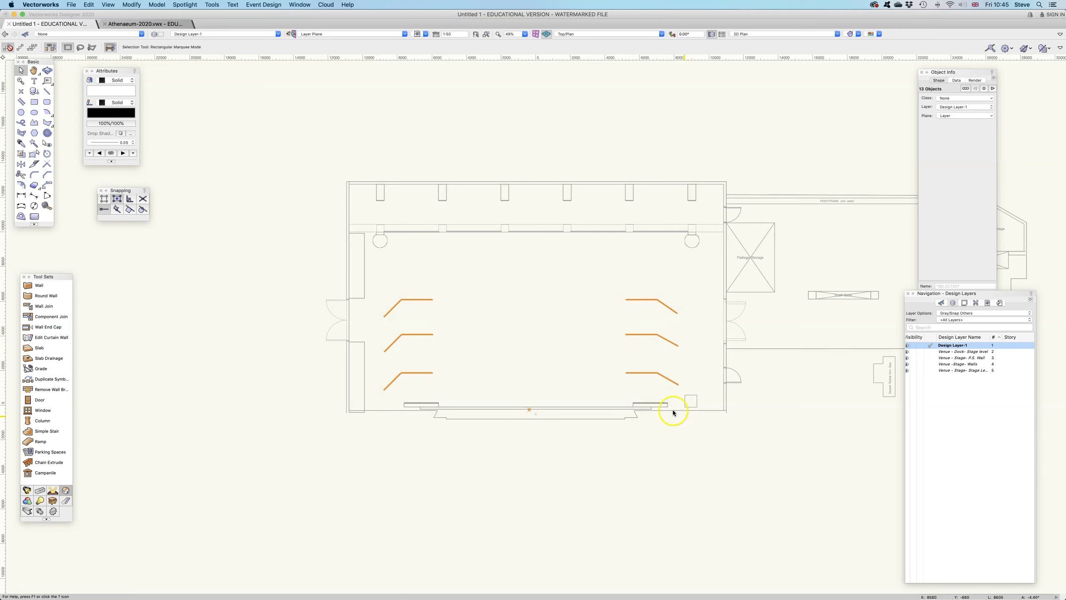
- Create a 'masking' symbol from the selection, replacing the old one, in folder Untitled 1
click(130, 5)
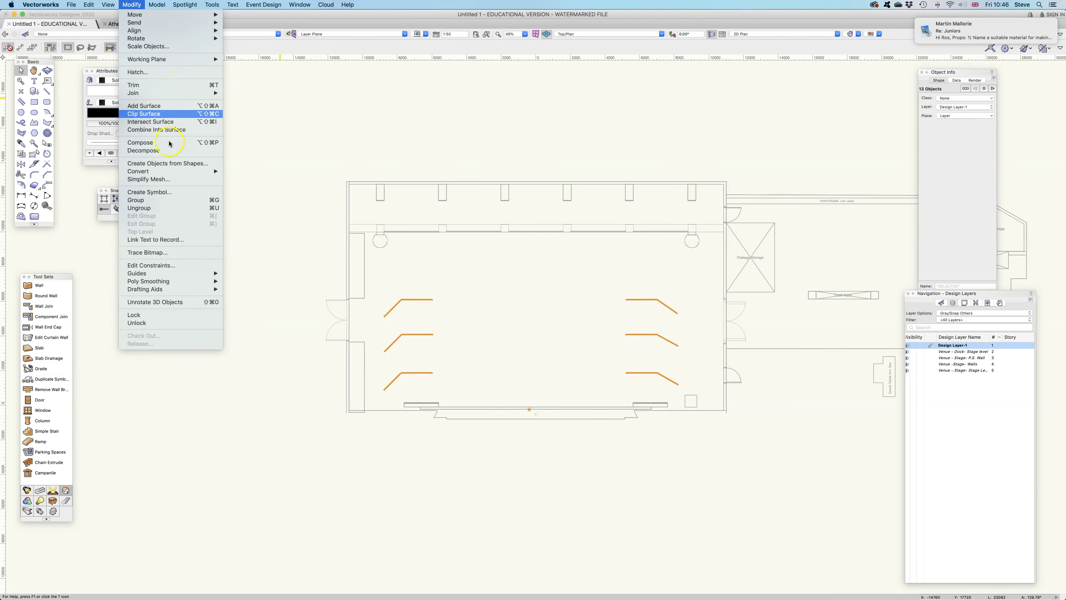
click(157, 192)
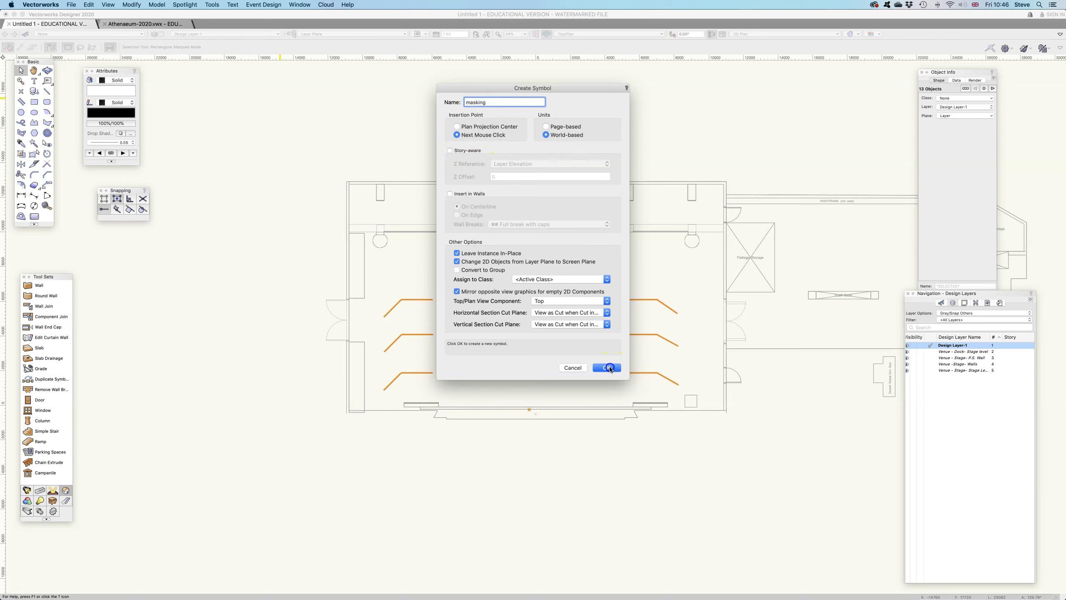
click(608, 367)
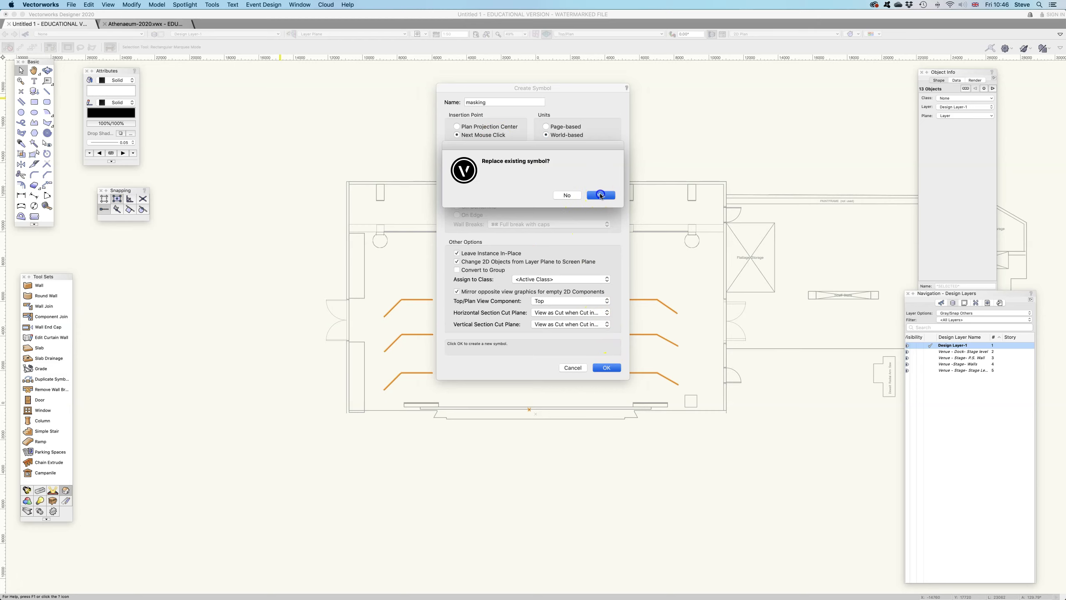
click(601, 195)
scroll(523, 416, up, 5)
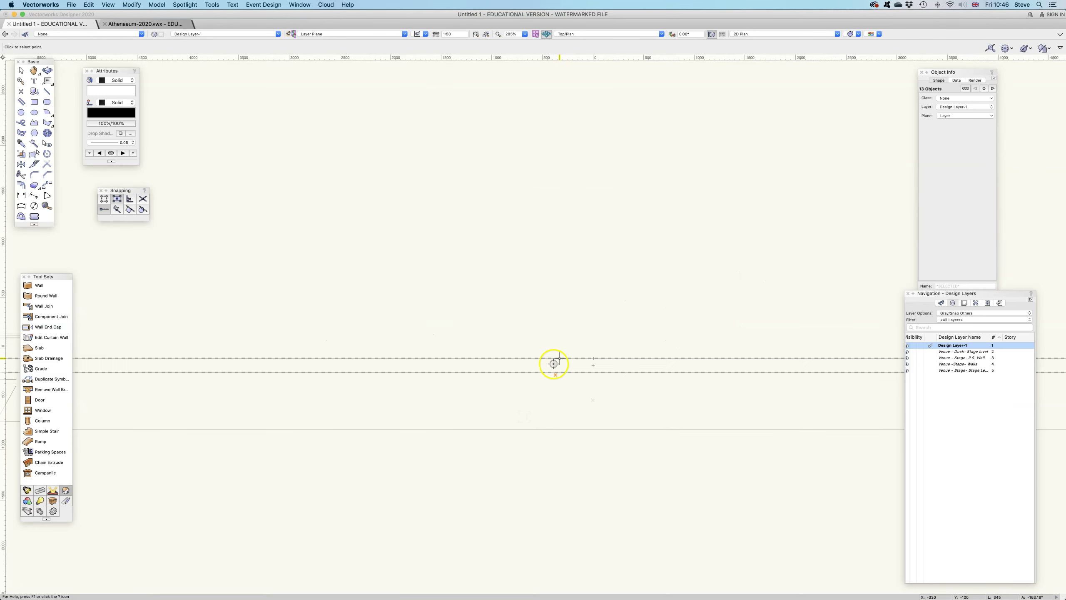
click(555, 373)
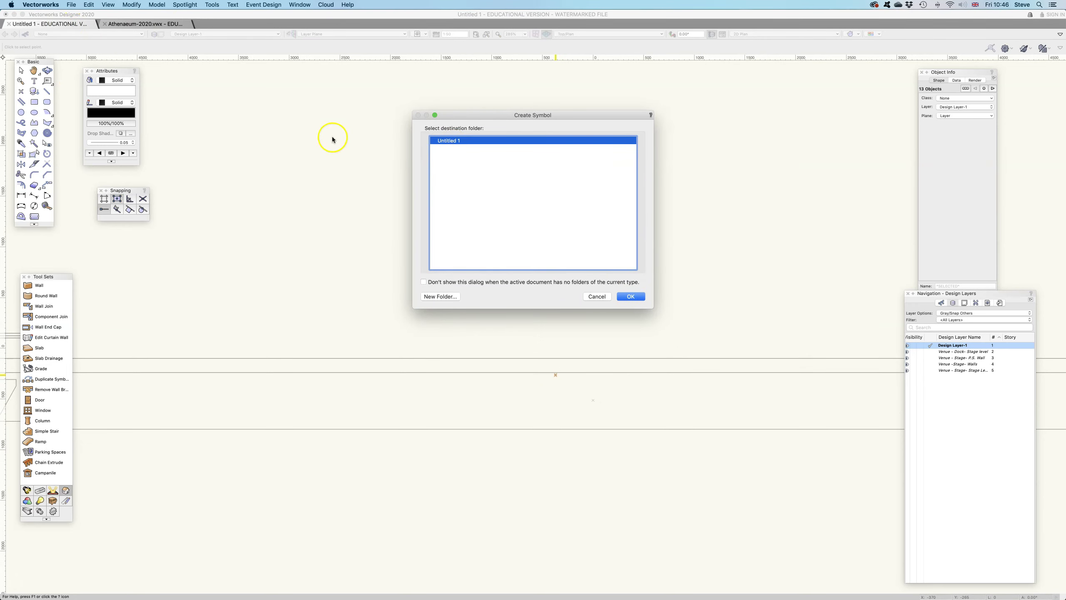
click(631, 296)
scroll(535, 361, down, 5)
scroll(535, 361, down, 1)
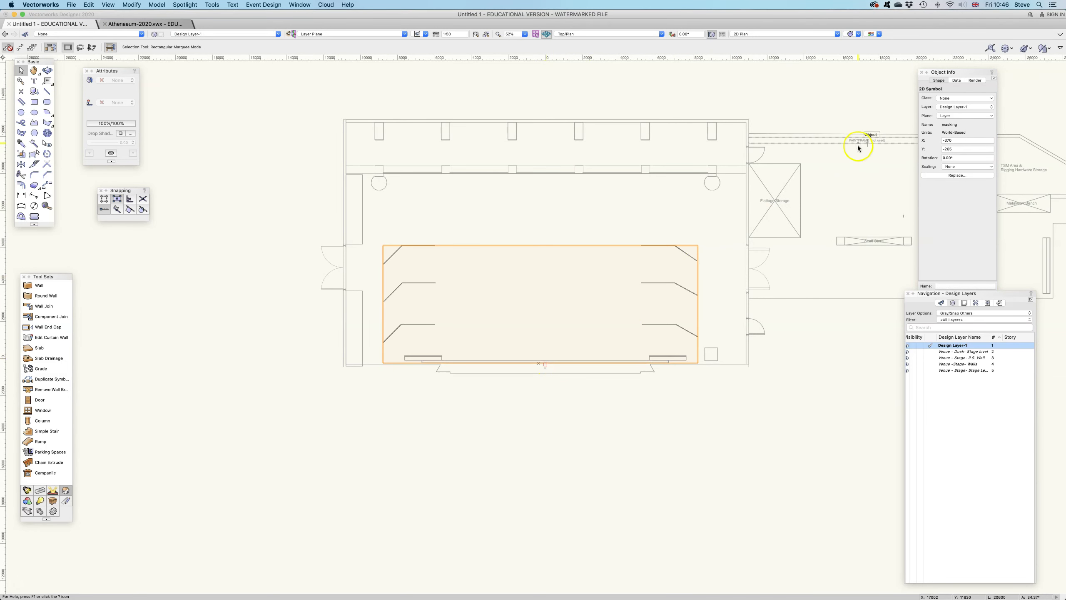
- Move the masking symbol to X 0, Y 0, then deselect it and pan the view
click(944, 139)
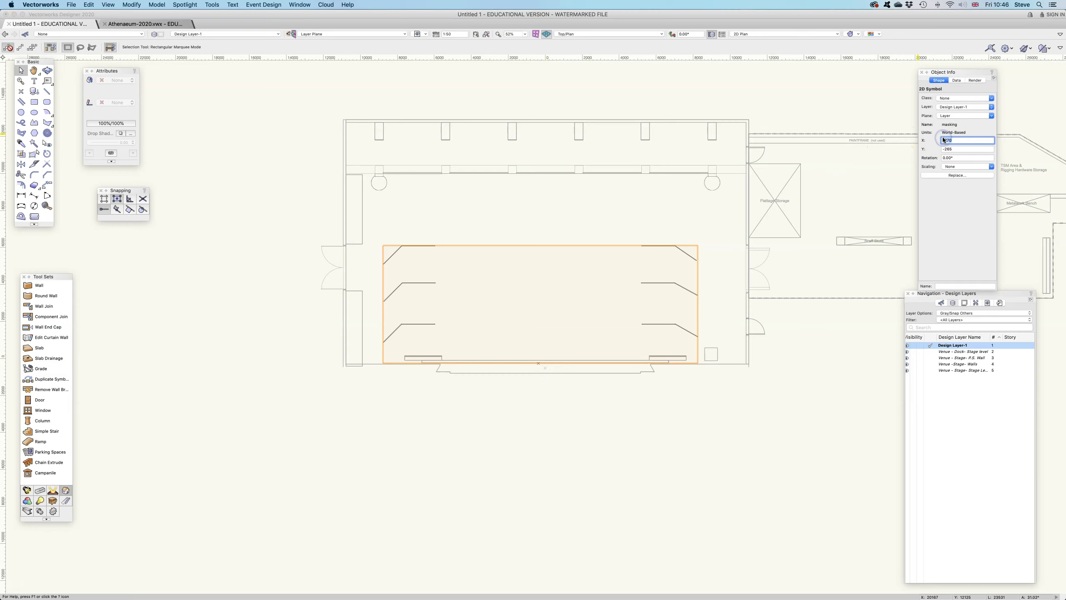
drag(955, 148, 943, 149)
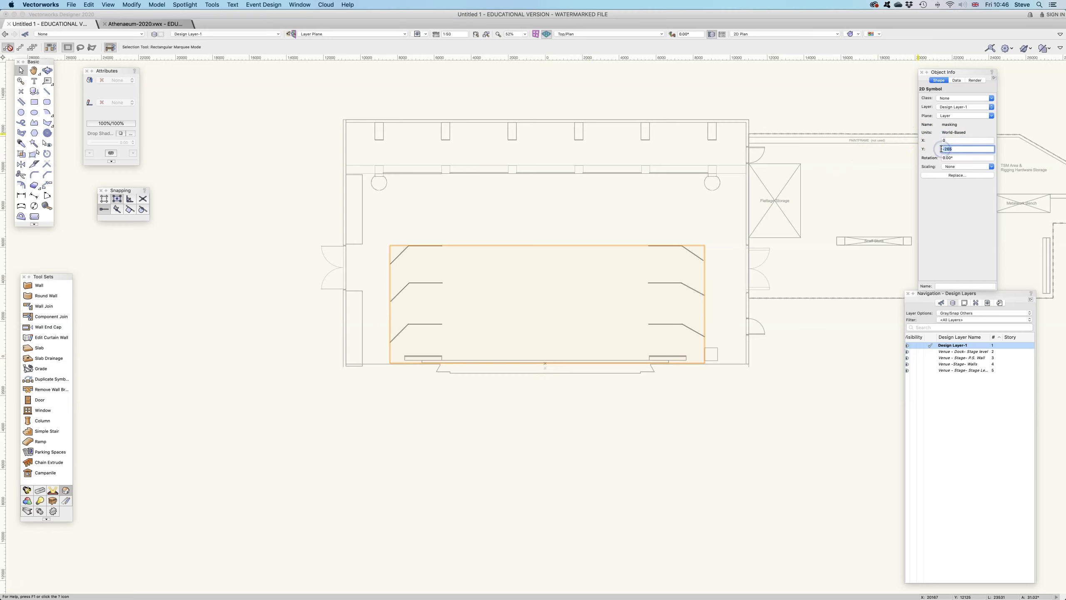
text(0)
key(Return)
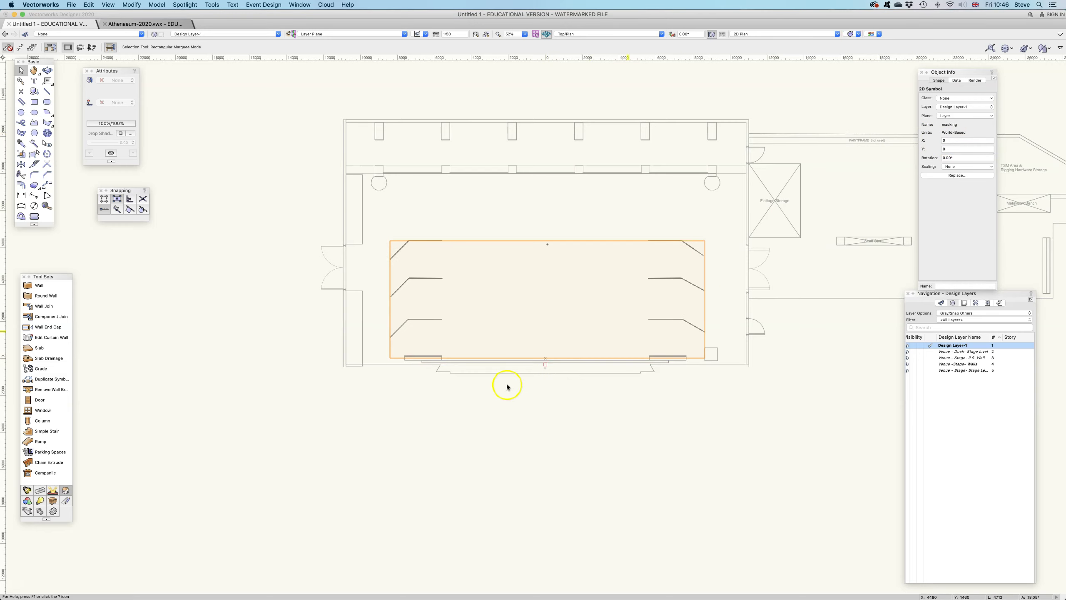
click(563, 398)
key(space)
drag(619, 381, 541, 400)
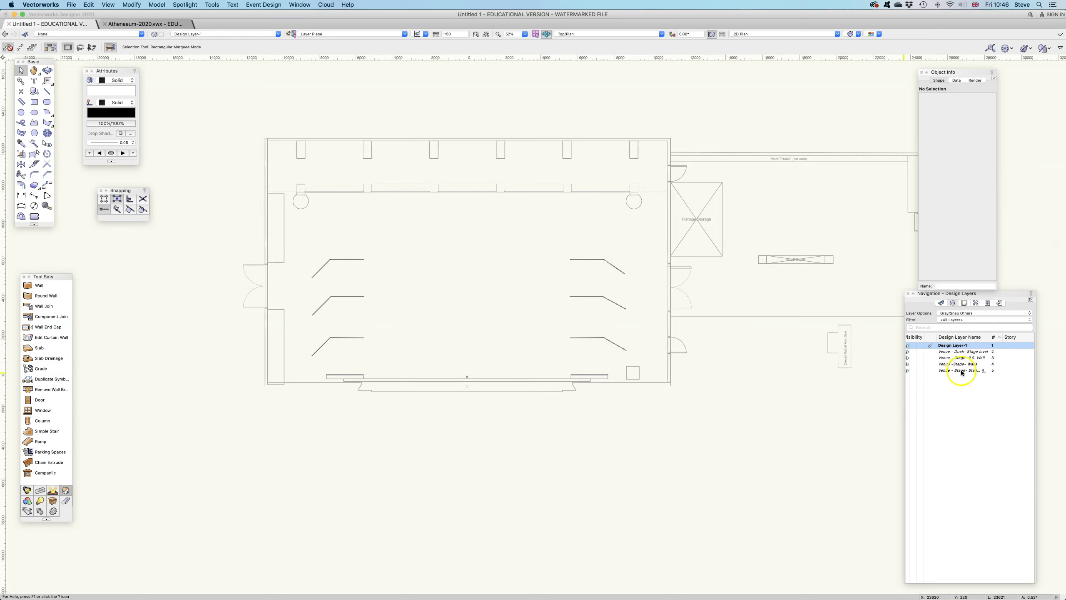
- Toggle visibility of the Venue Stage Walls, P.S. Wall and dock layers, leaving the dock hidden
click(915, 364)
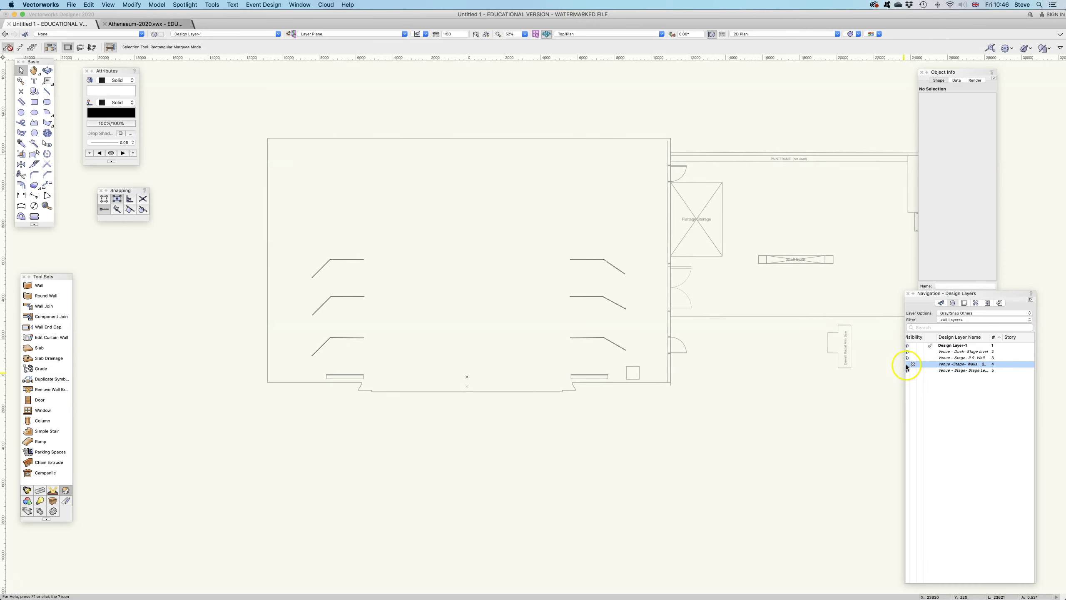
click(908, 357)
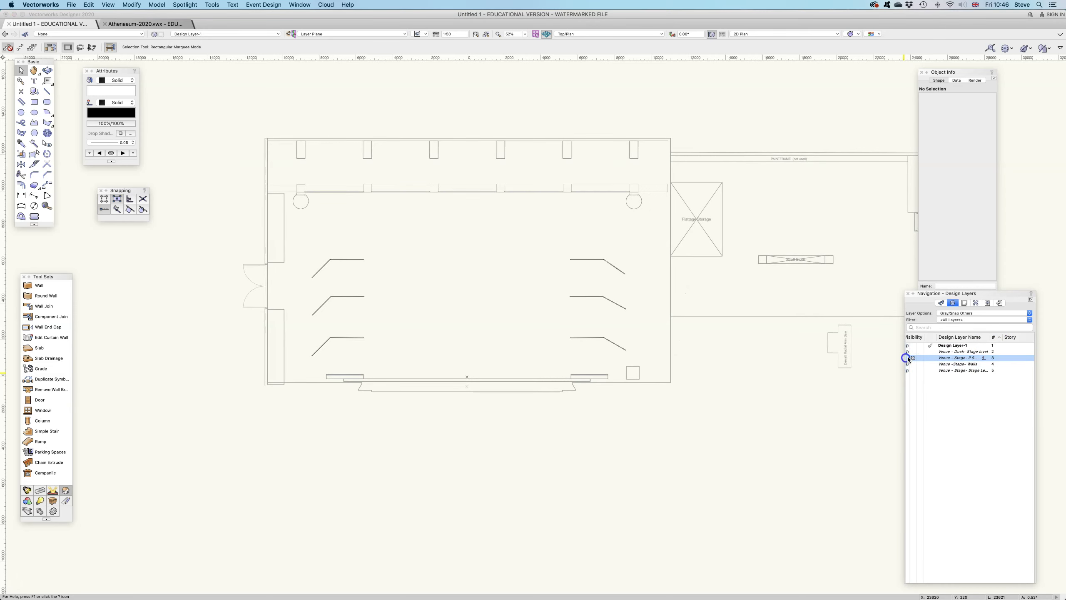
click(915, 353)
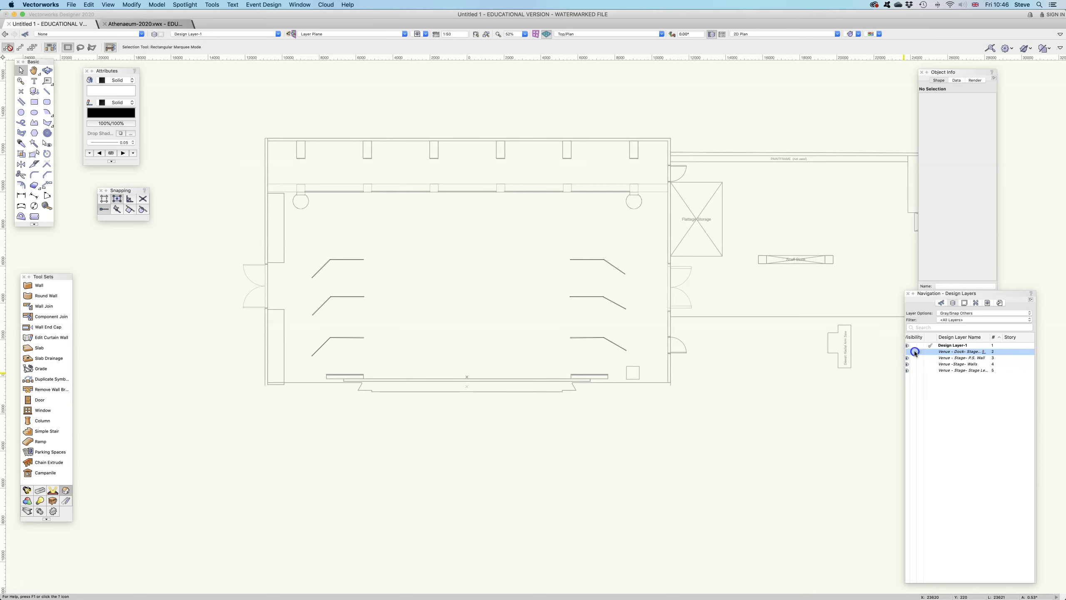
click(706, 398)
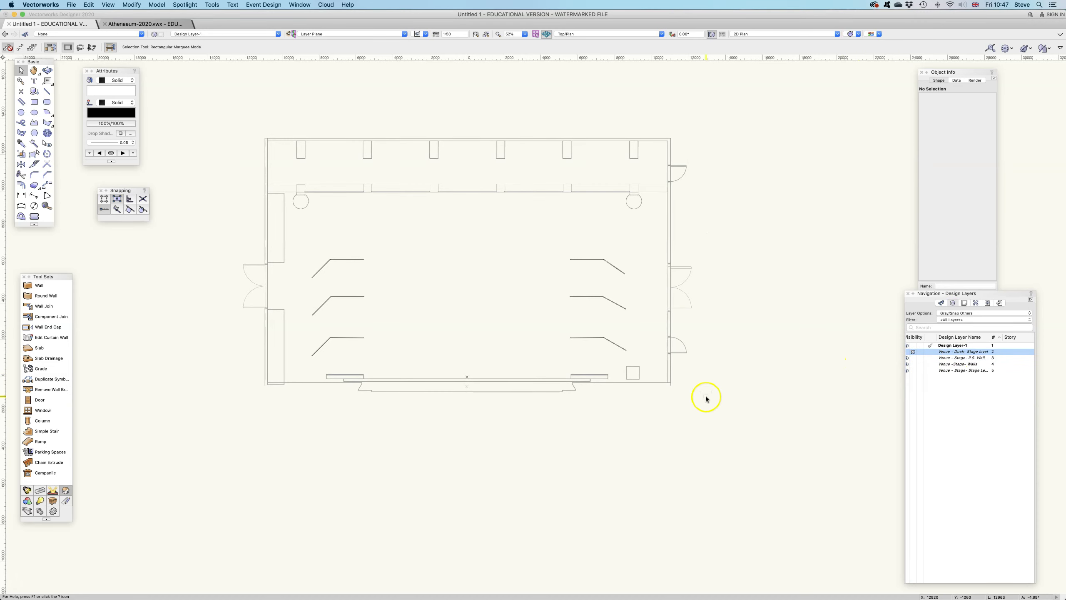
drag(453, 328, 495, 335)
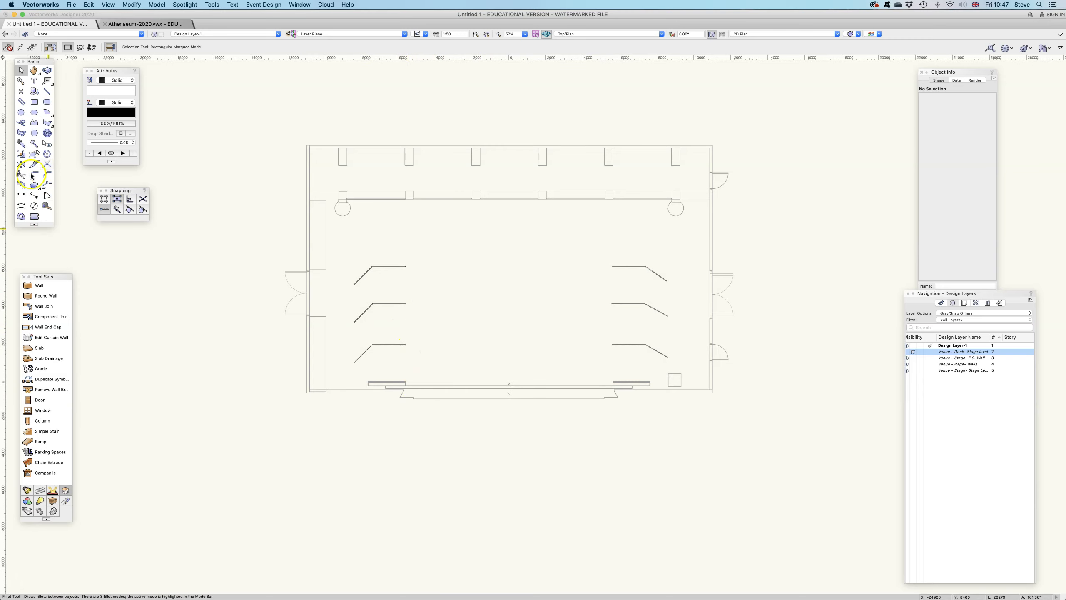
click(21, 196)
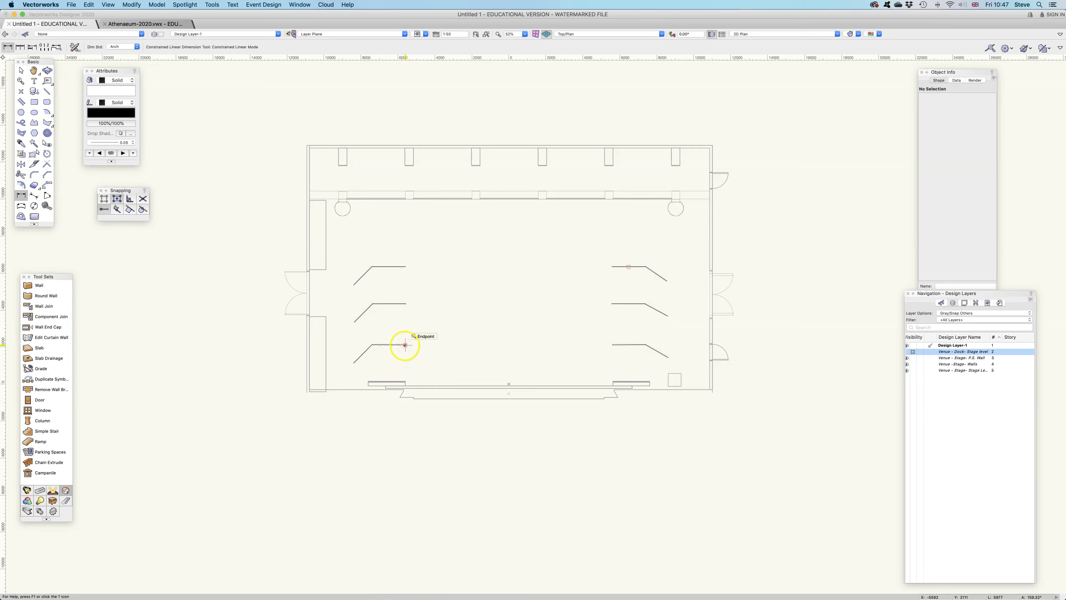
click(47, 206)
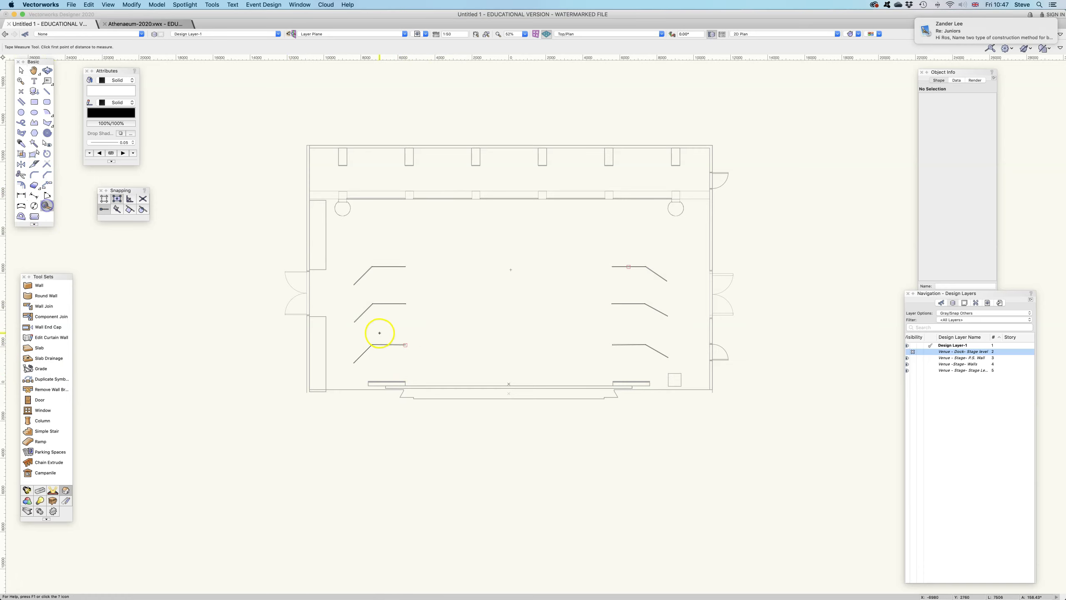
click(405, 345)
scroll(404, 385, up, 3)
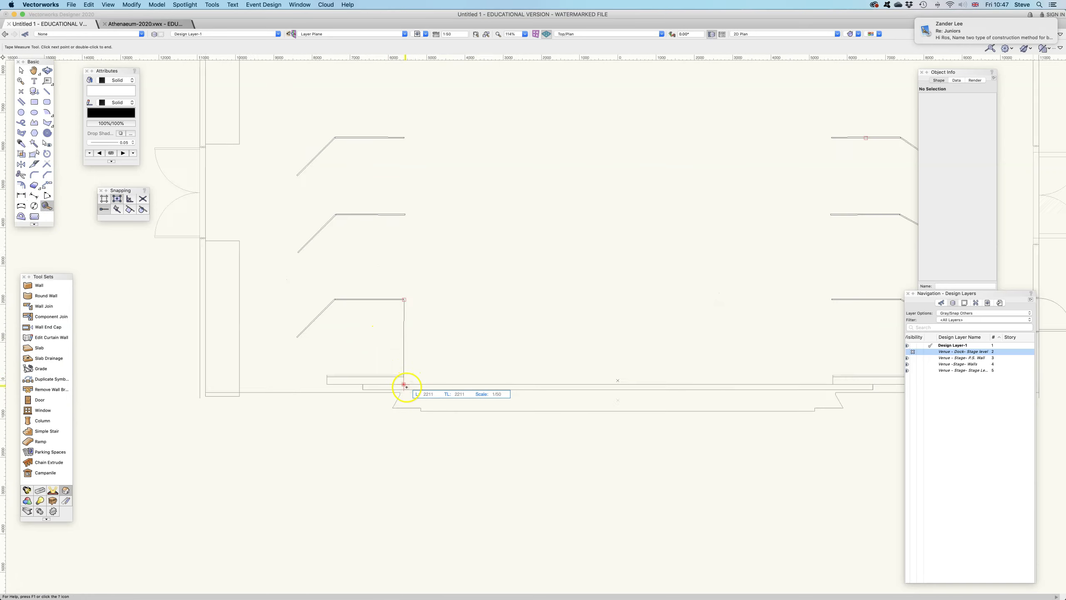
scroll(406, 387, up, 3)
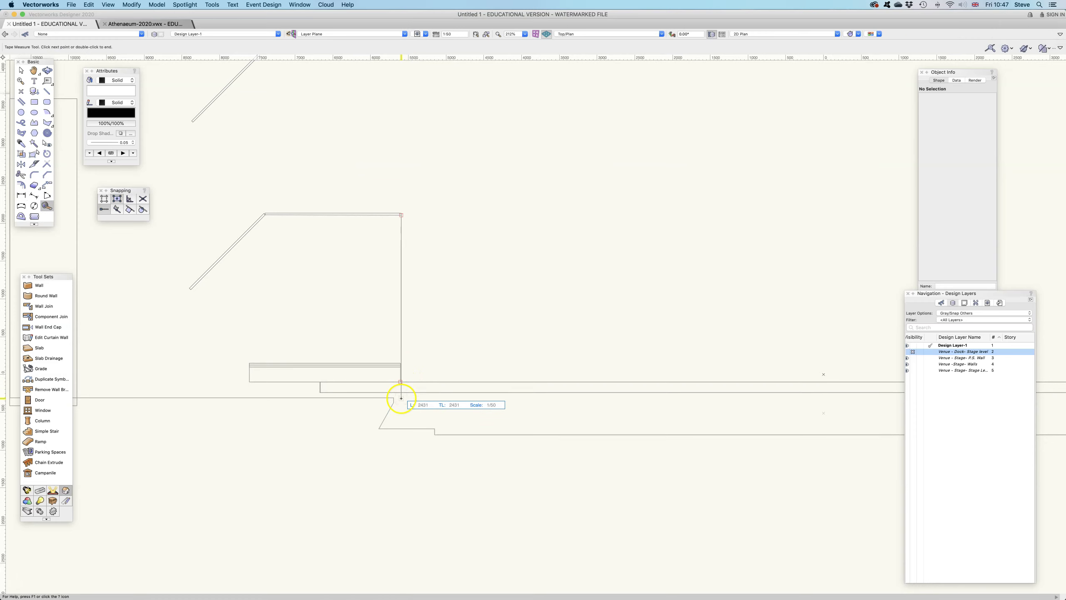
double_click(422, 353)
scroll(424, 351, down, 6)
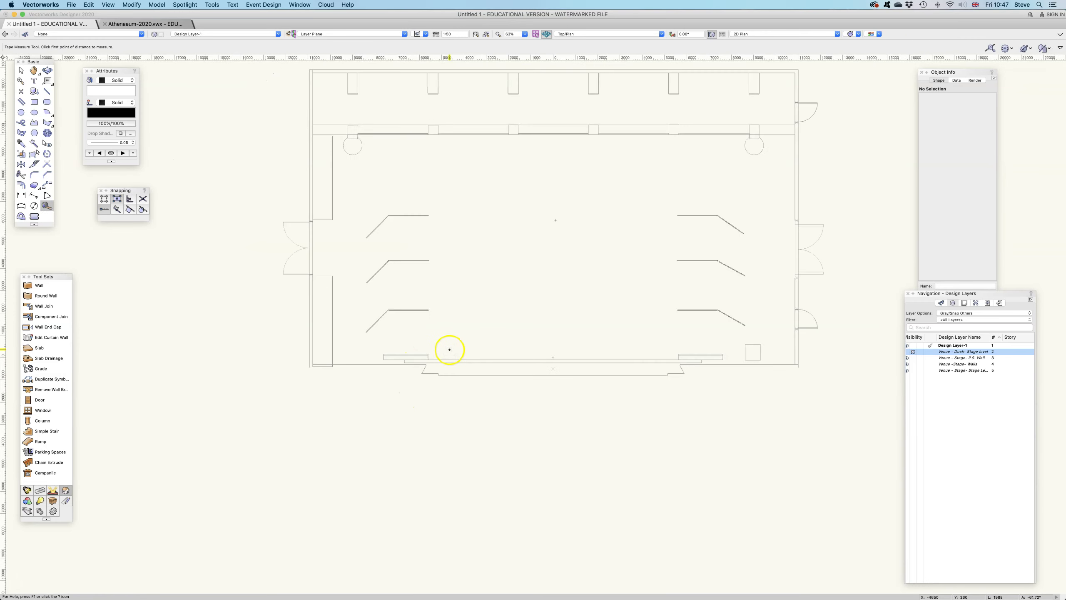
key(space)
drag(533, 326, 485, 349)
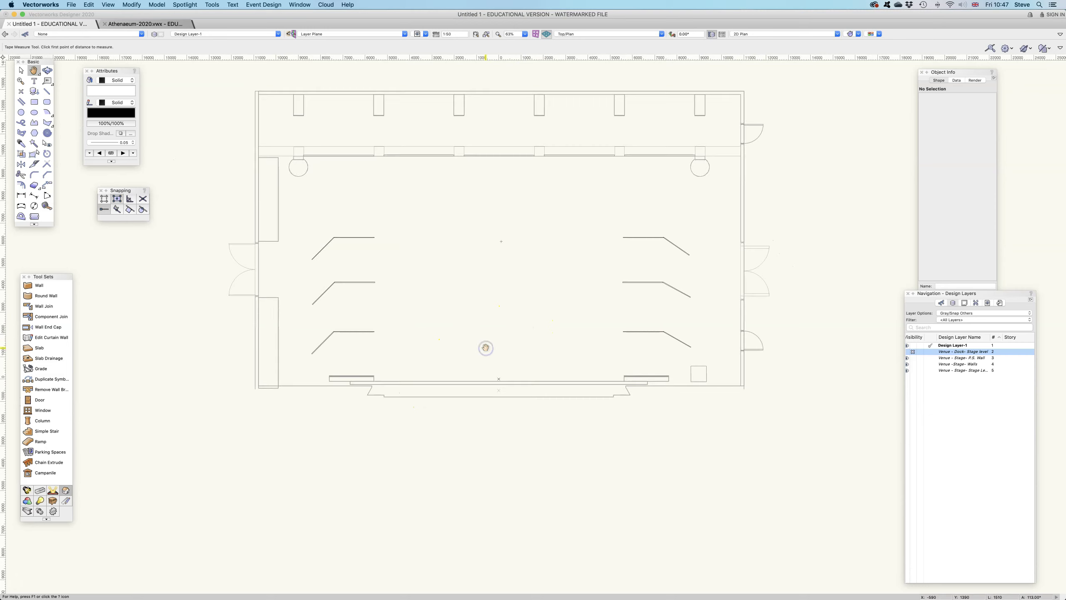